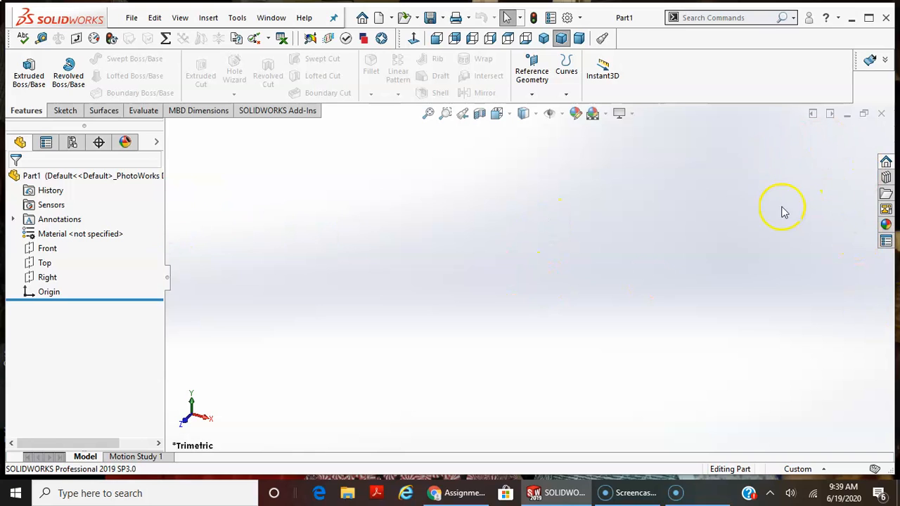
- Set the document units to IPS (inch, pound, second) and start a sketch on the Front plane
click(822, 469)
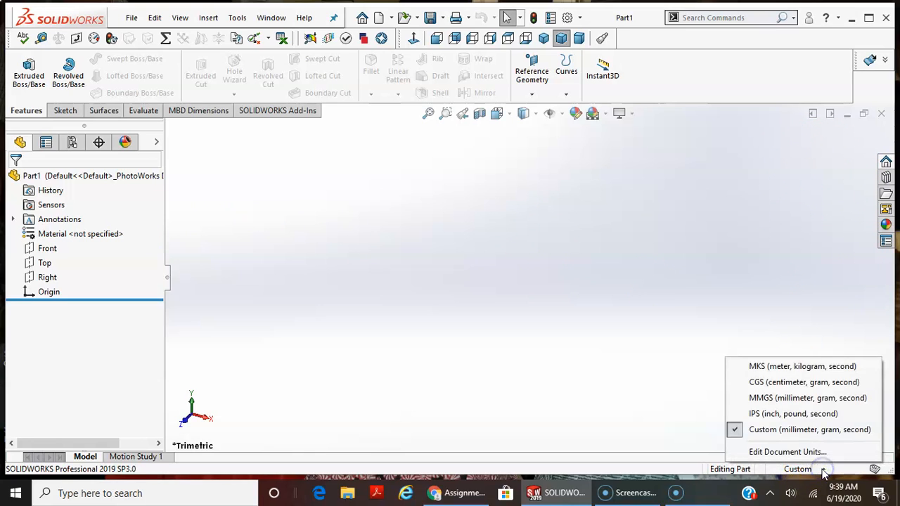
click(794, 415)
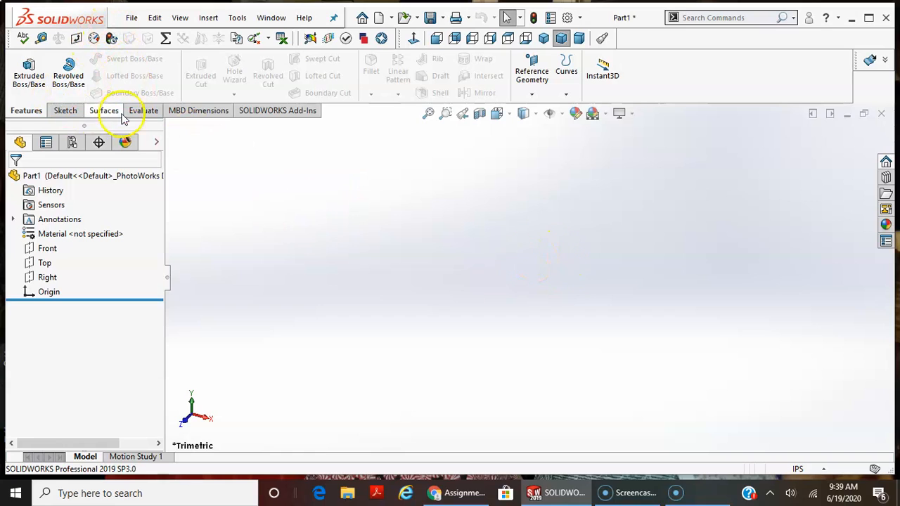
click(62, 112)
click(23, 65)
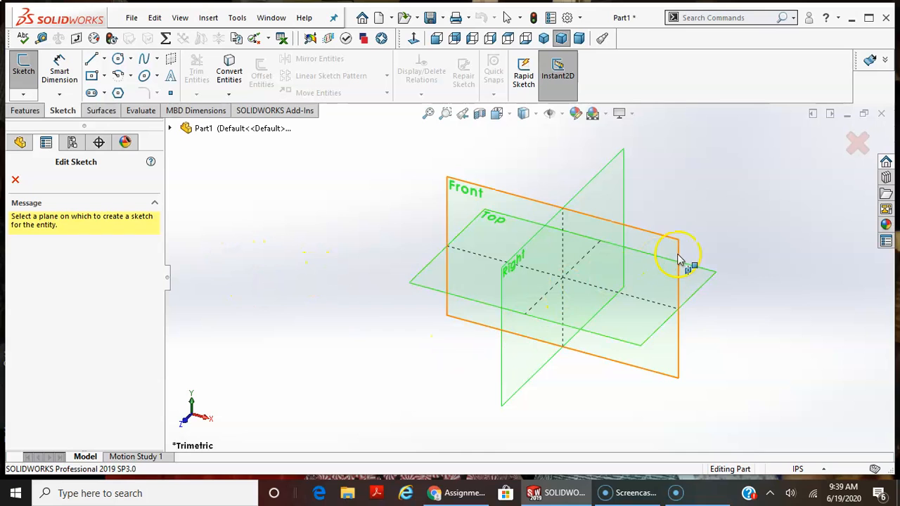
click(481, 213)
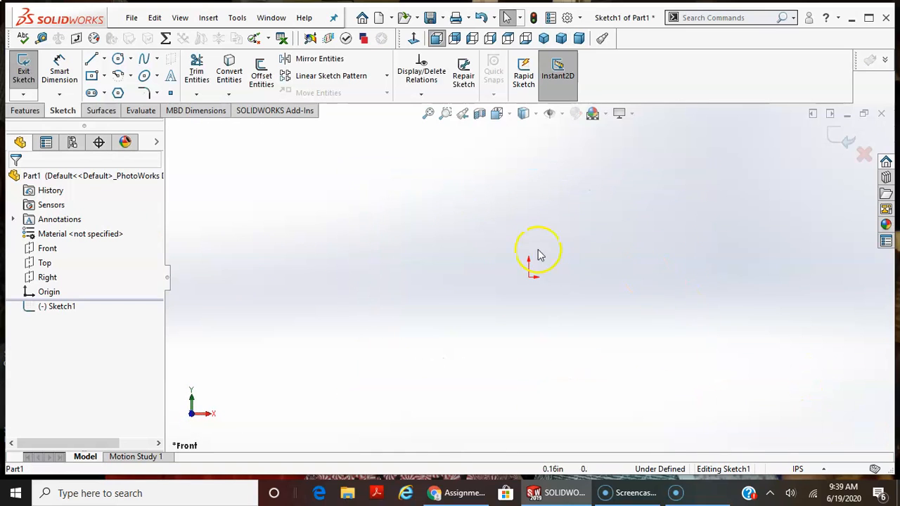
- Sketch the tall leftmost tooth with lines: left side about 3.6 in, horizontal edge about 0.88 in, right side about 2.56 in down
click(95, 60)
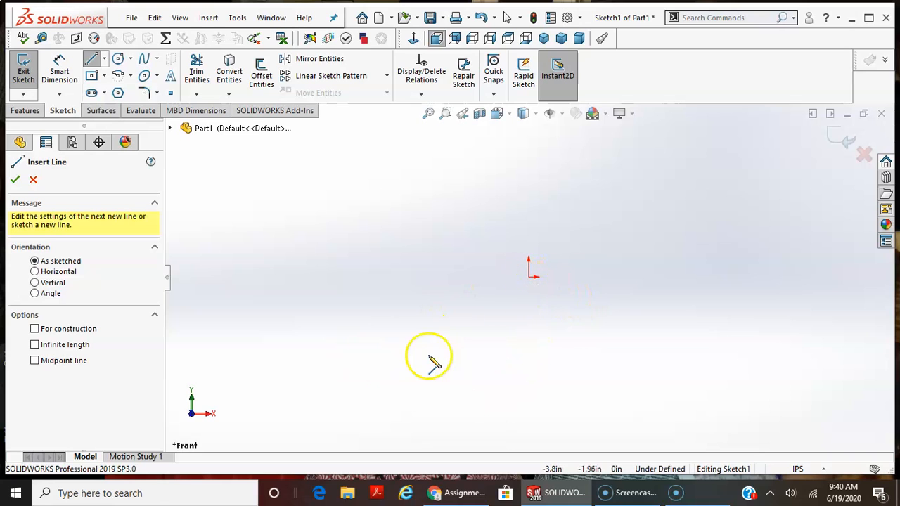
click(511, 293)
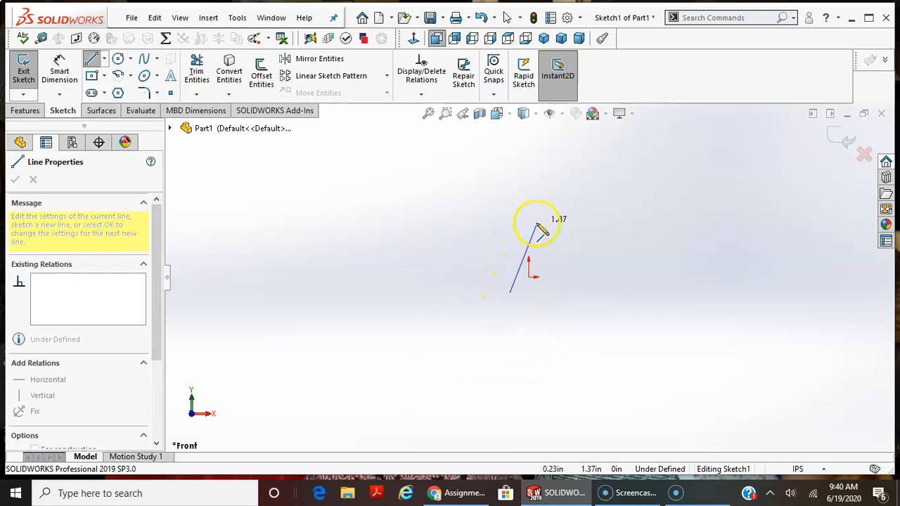
click(511, 146)
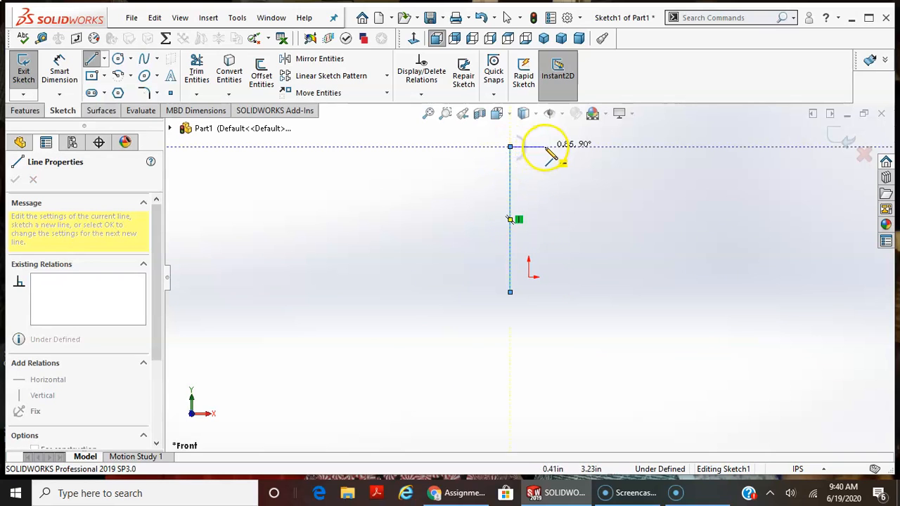
click(546, 146)
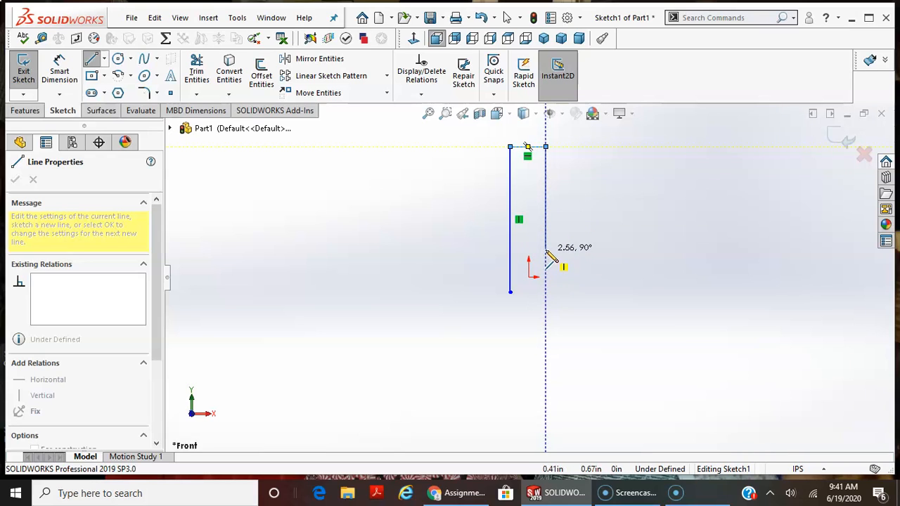
click(546, 248)
- Continue the profile with a notch floor, a second tooth about 0.7 in wide with a slanted right side, and another notch floor
click(586, 248)
click(585, 197)
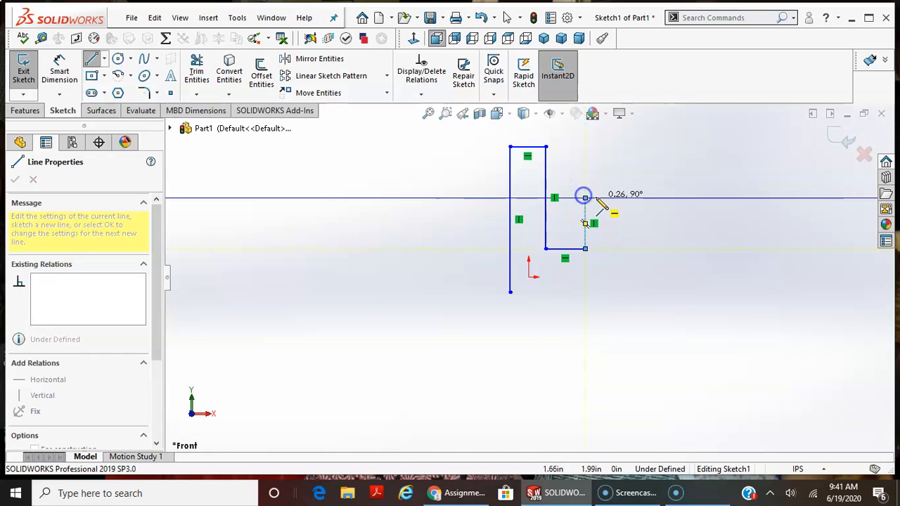
click(614, 197)
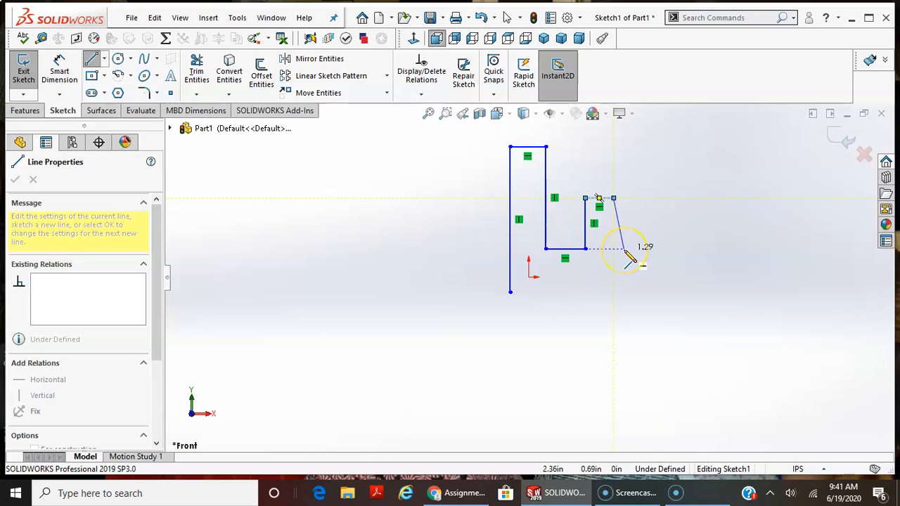
click(624, 248)
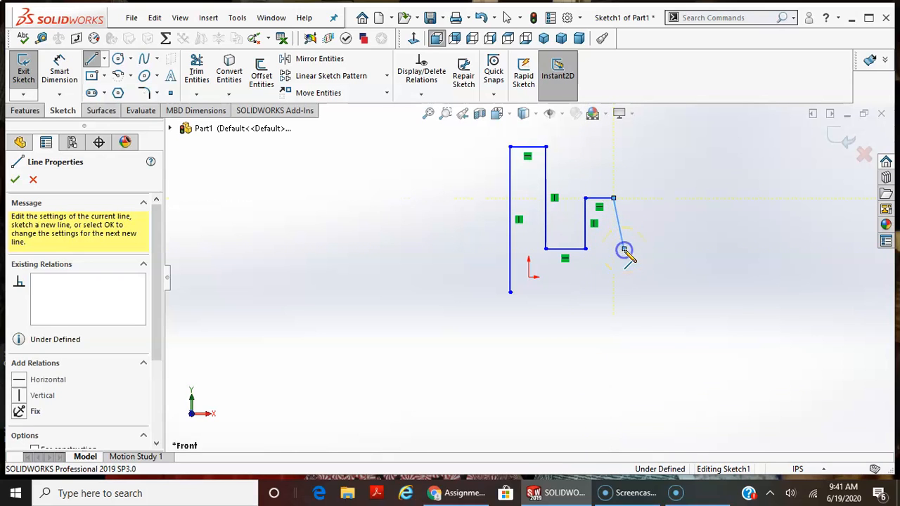
click(673, 249)
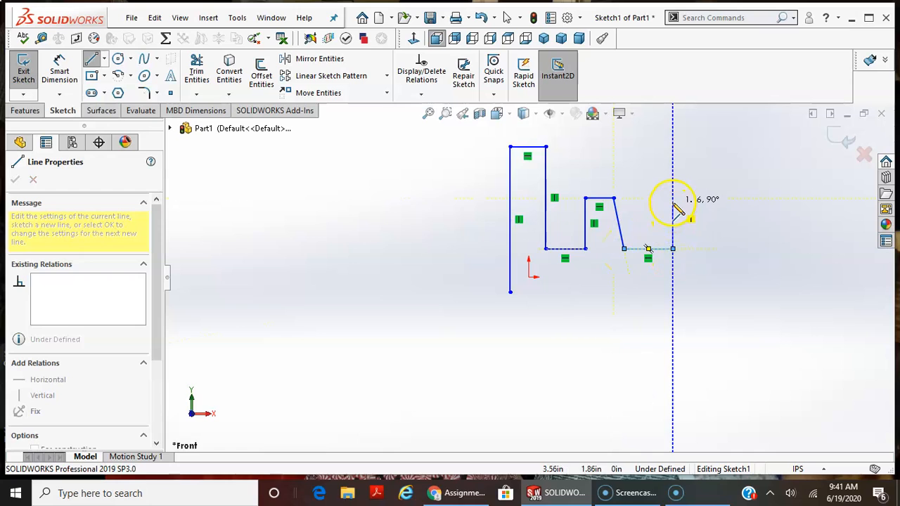
- Continue the line chain with a third tooth about 0.85 in wide and a short notch floor after it
click(673, 203)
click(707, 202)
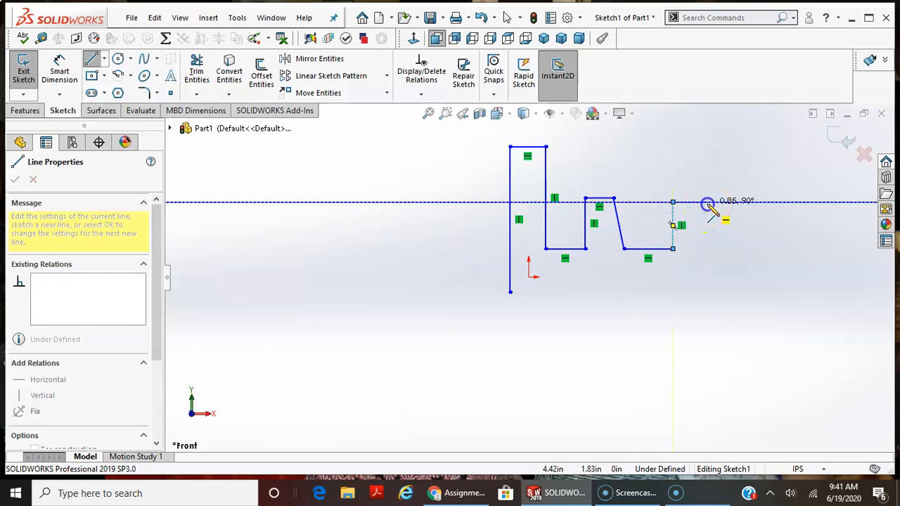
click(707, 253)
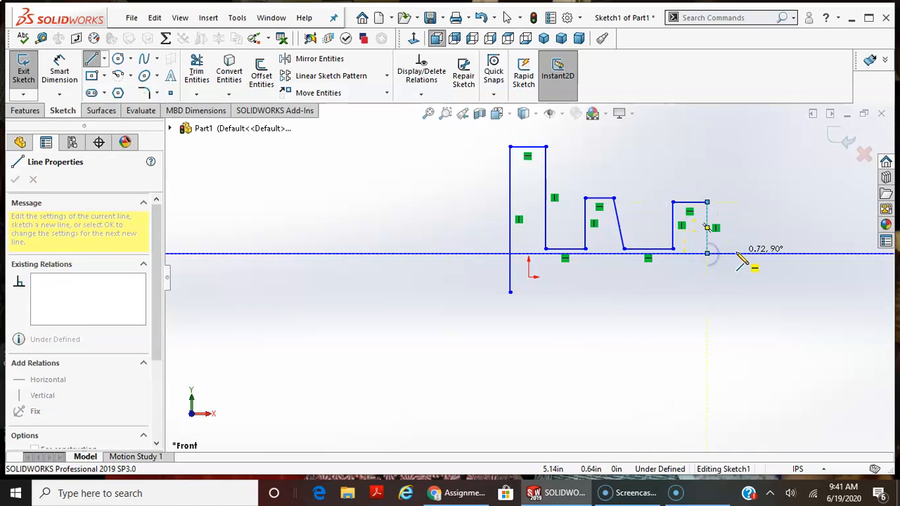
click(741, 253)
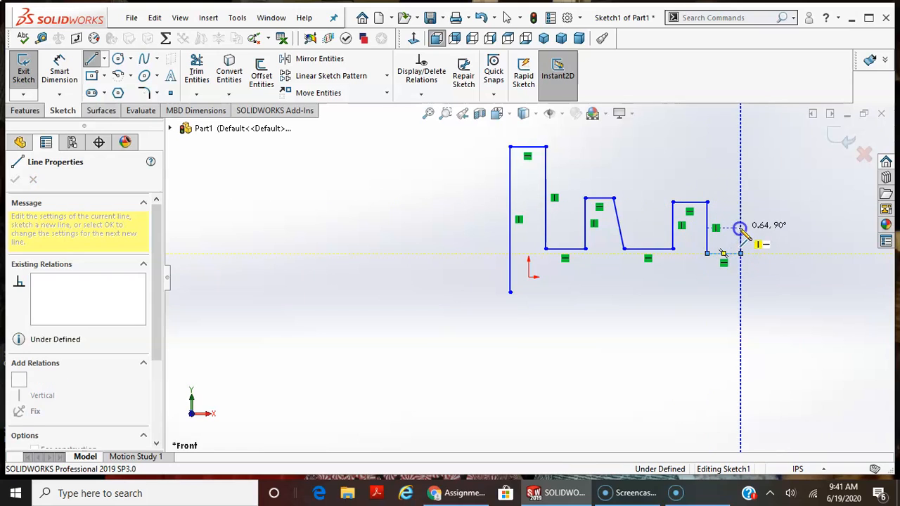
- Sketch the last short tooth about 0.64 in high, with its outer side about 1.6 in long, and close the profile along the base
click(741, 228)
click(771, 228)
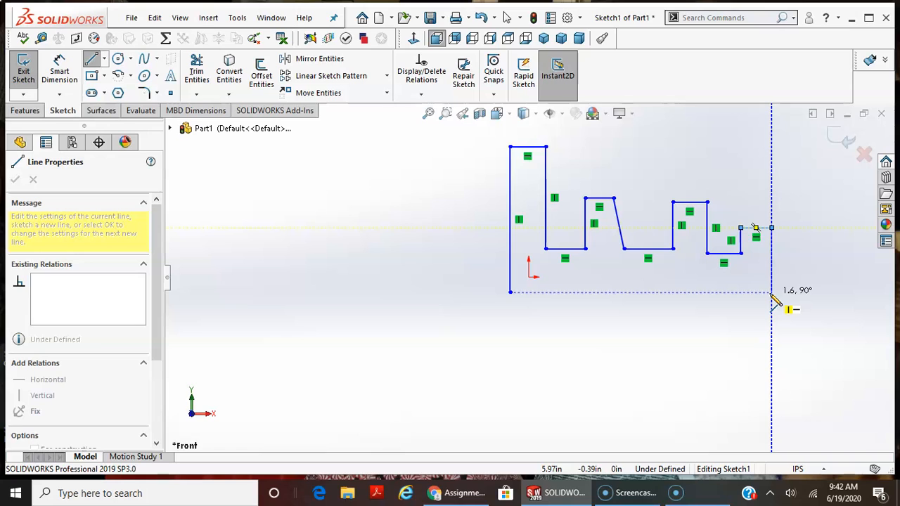
mouse_move(771, 291)
mouse_down()
mouse_move(663, 302)
mouse_move(539, 302)
mouse_move(510, 292)
mouse_up()
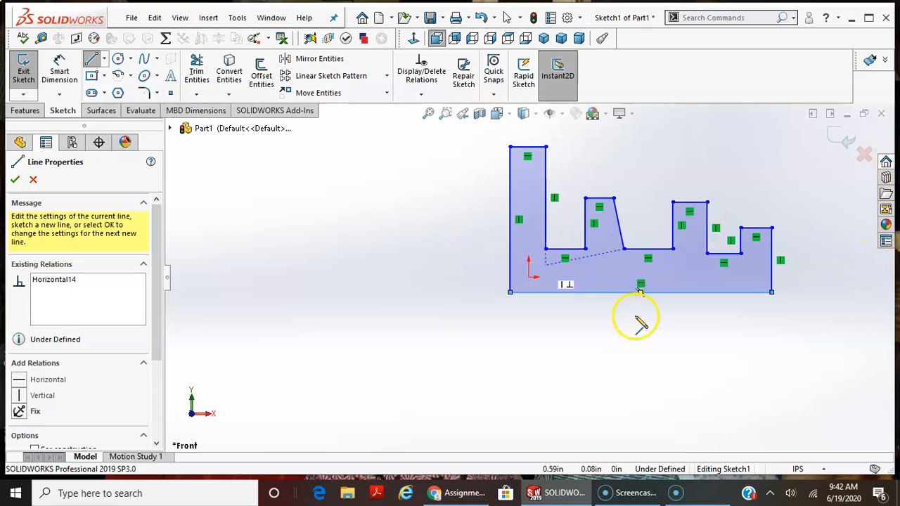
scroll(795, 199, up, 2)
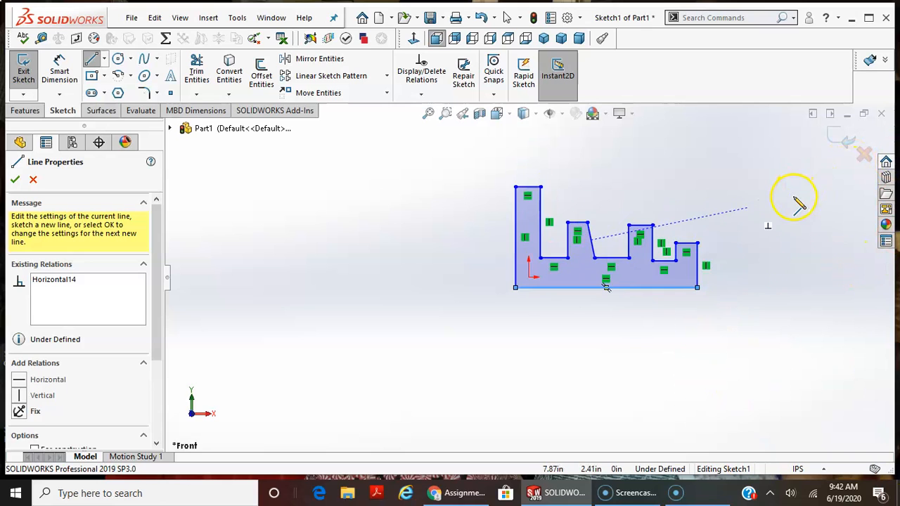
scroll(776, 220, down, 2)
scroll(529, 273, up, 1)
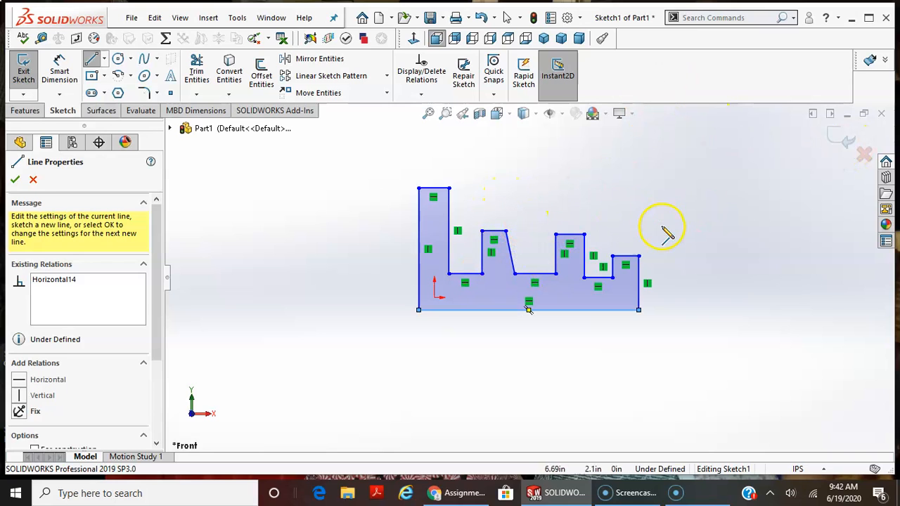
key(Escape)
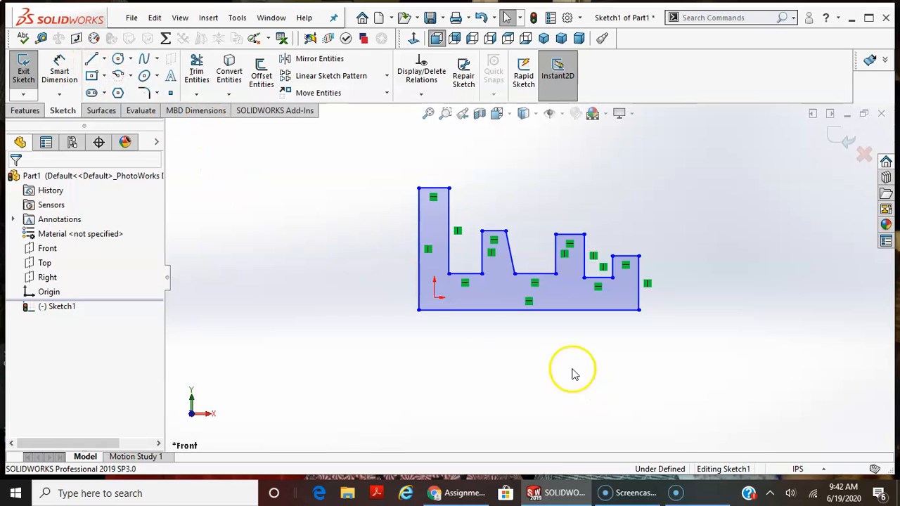
- Move the two lower corners of the middle notch slightly and make the second tooth's slanted side vertical
scroll(504, 222, up, 4)
scroll(511, 231, down, 4)
scroll(581, 428, down, 2)
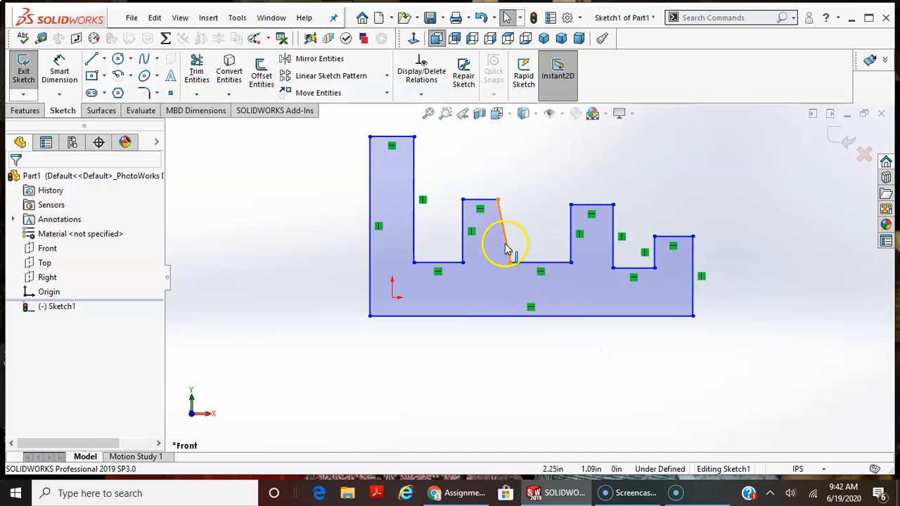
mouse_move(512, 268)
mouse_down()
mouse_move(495, 265)
mouse_move(538, 263)
mouse_move(506, 267)
mouse_move(516, 265)
mouse_up()
mouse_move(571, 262)
mouse_down()
mouse_move(583, 257)
mouse_move(570, 262)
mouse_move(571, 276)
mouse_move(577, 261)
mouse_move(567, 262)
mouse_up()
click(573, 282)
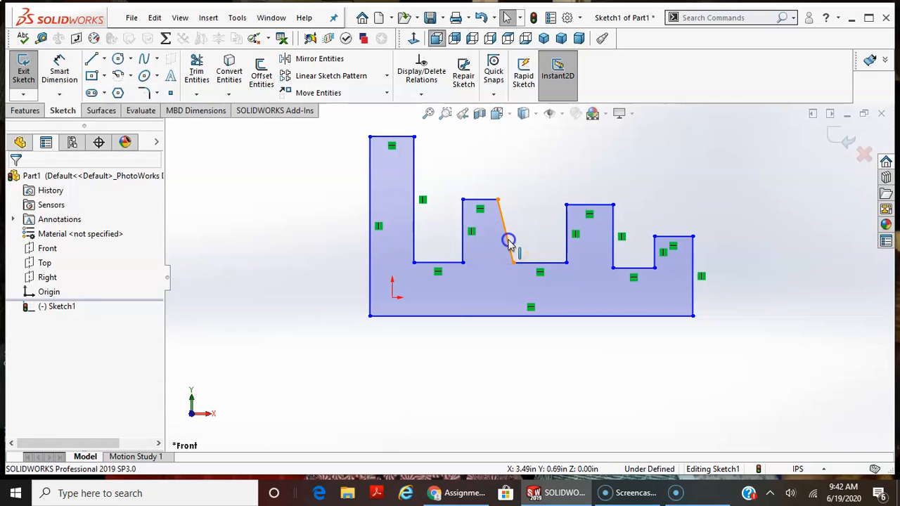
click(510, 245)
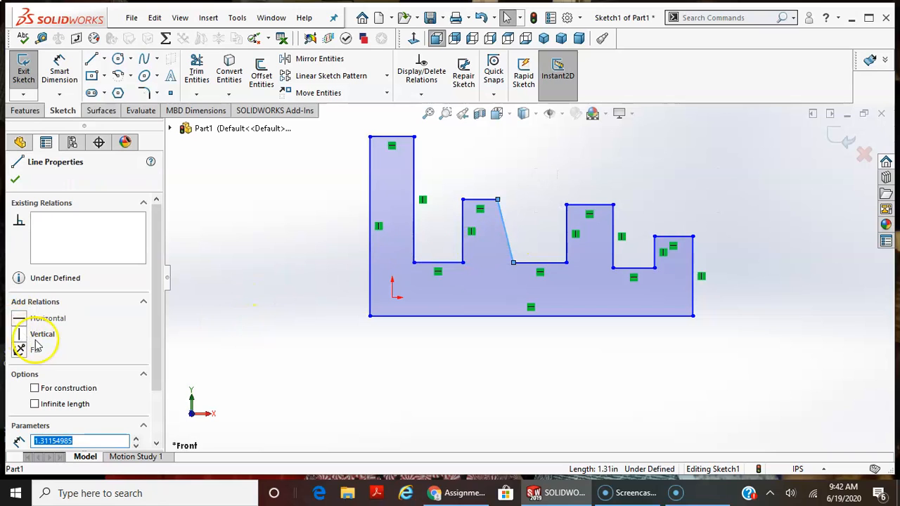
click(20, 335)
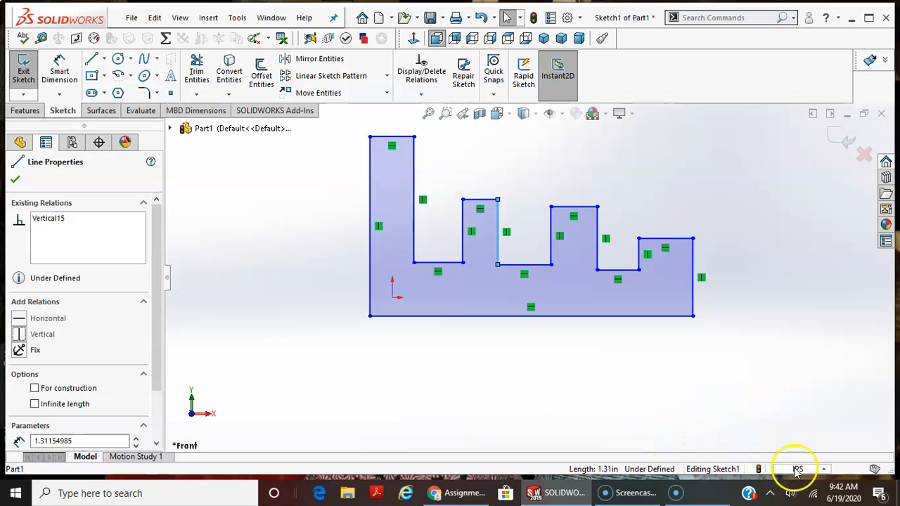
- Dimension the profile's long base edge to 6.5 in
key(z)
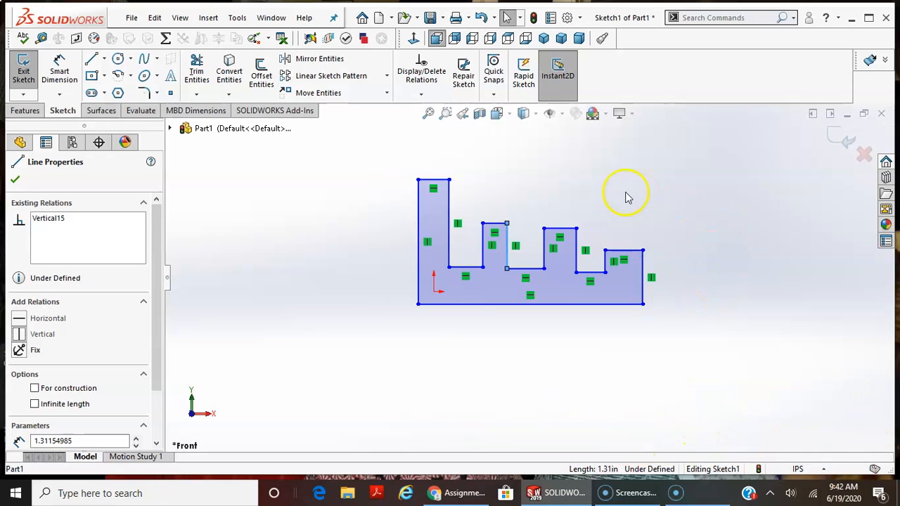
click(57, 65)
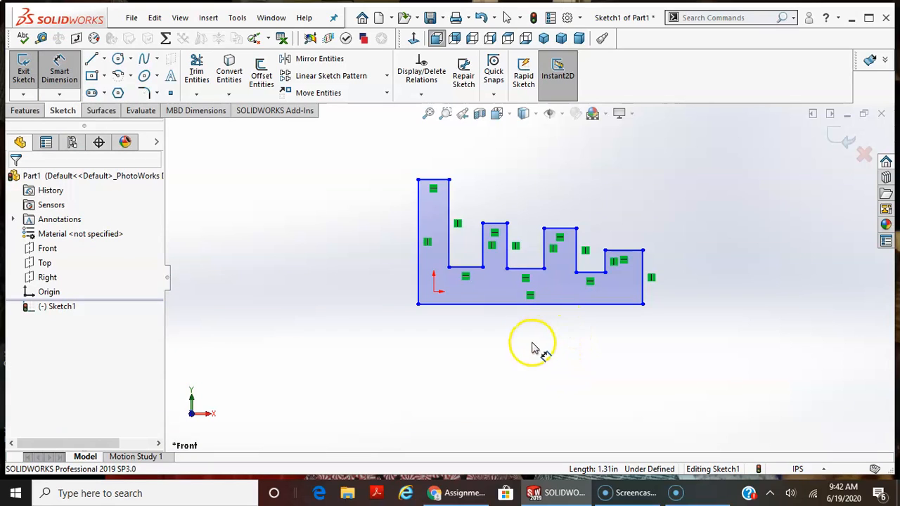
click(527, 304)
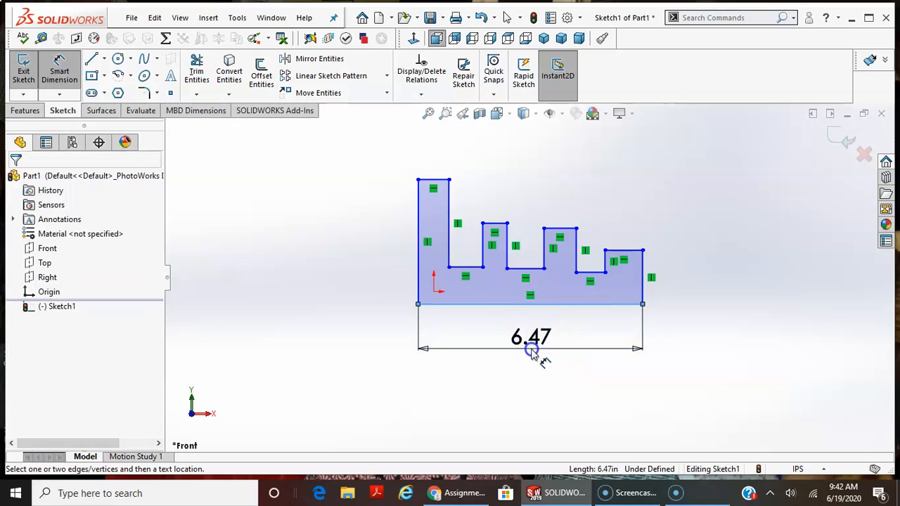
click(533, 352)
text(6.5)
key(Return)
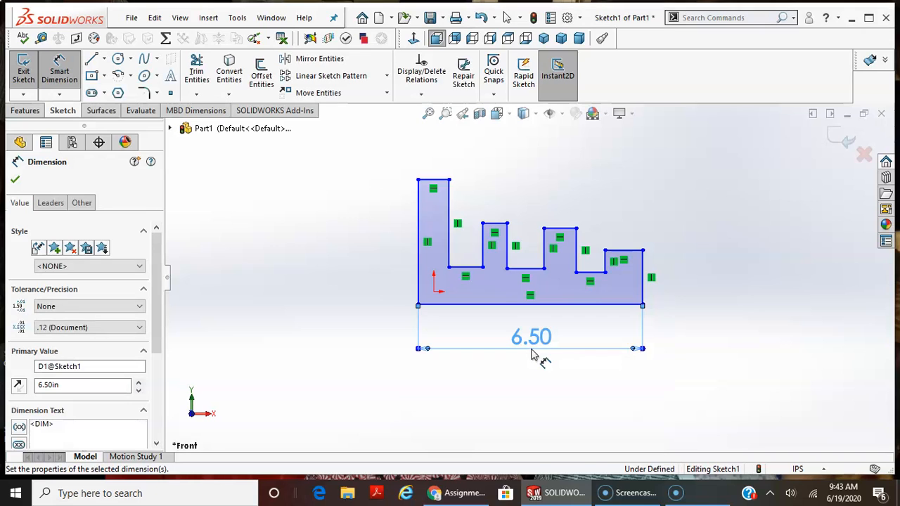
- Dimension the profile's left vertical edge to 4.5 in
click(418, 224)
click(356, 234)
text(4.5)
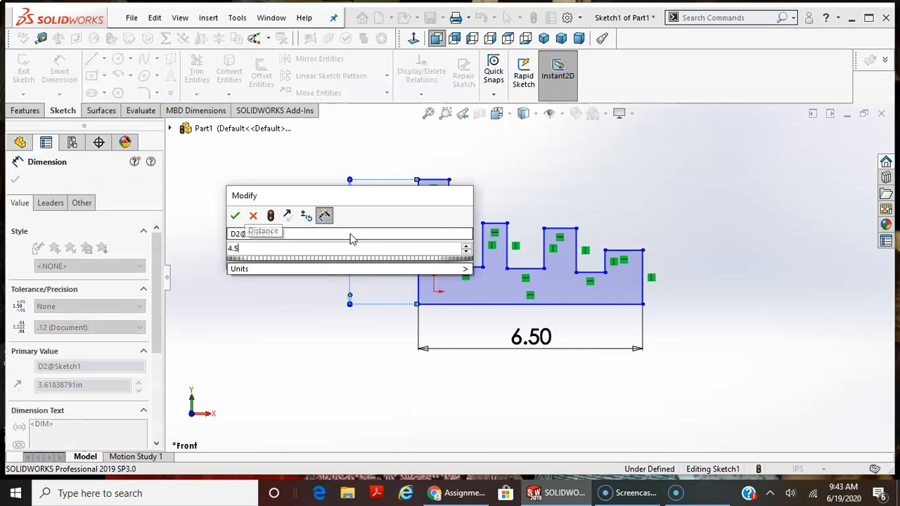
key(Return)
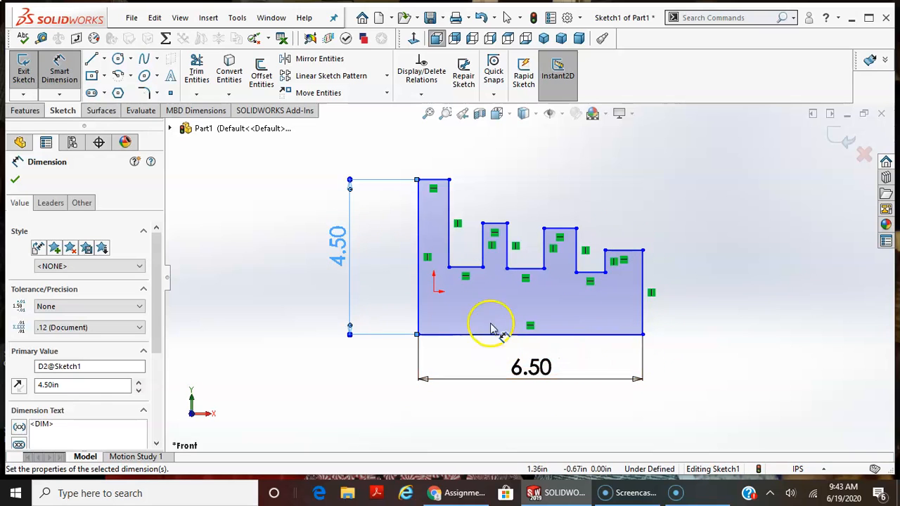
- Dimension the horizontal edge of the tallest tooth to 0.5 in and end dimensioning
click(433, 180)
click(367, 156)
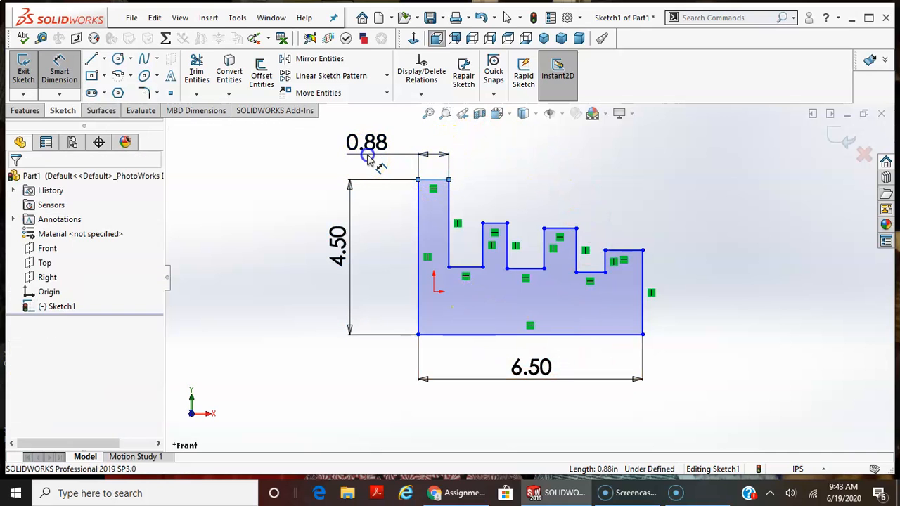
text(.5)
key(Return)
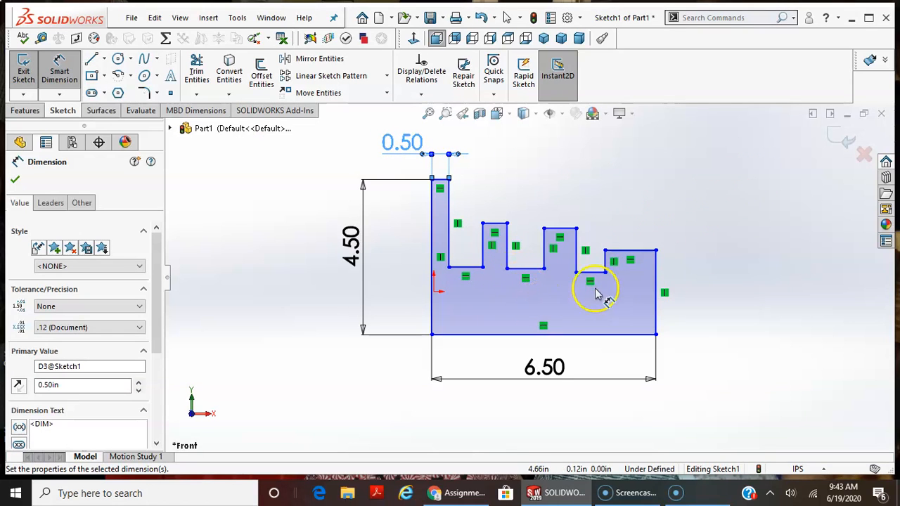
key(Escape)
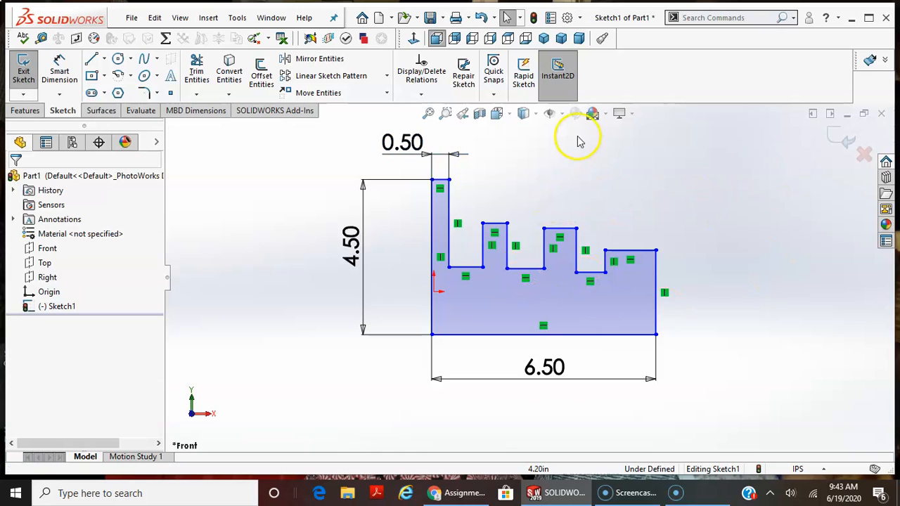
- Make the top edges of all four teeth equal in length with an Equal relation
click(443, 184)
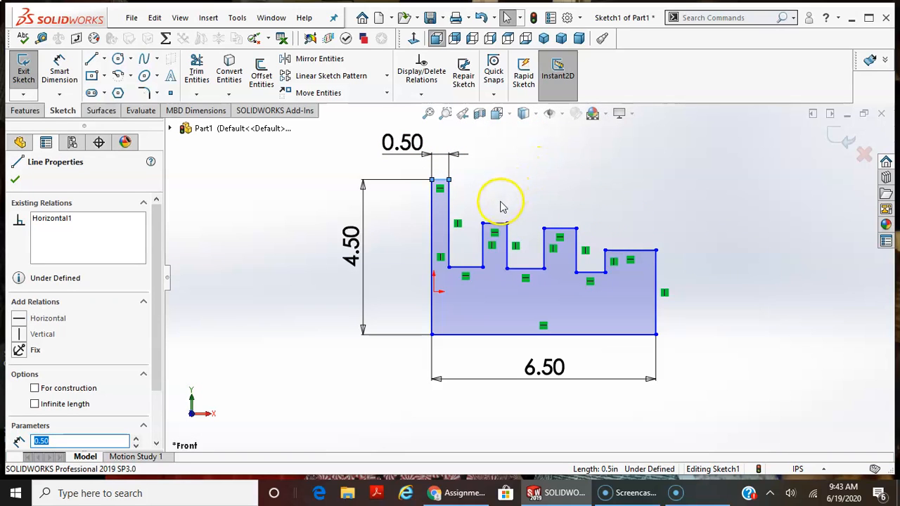
ctrl+click(495, 224)
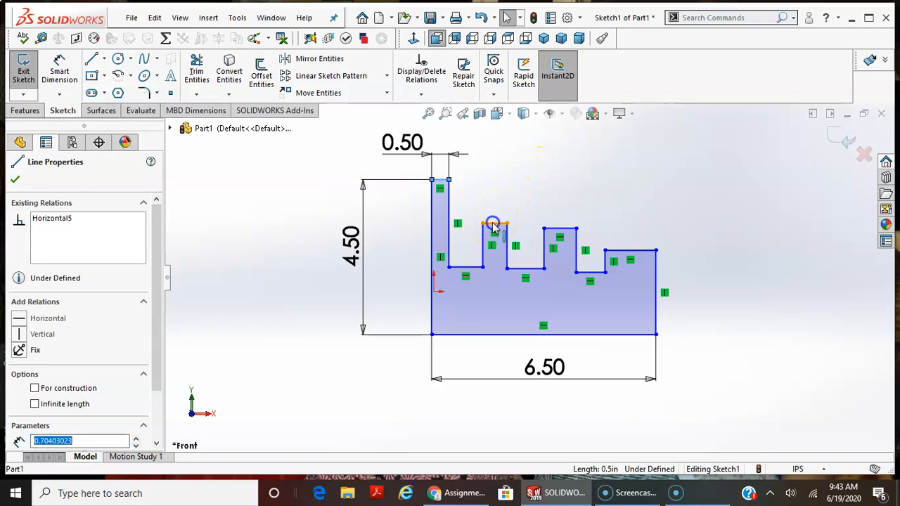
ctrl+click(559, 229)
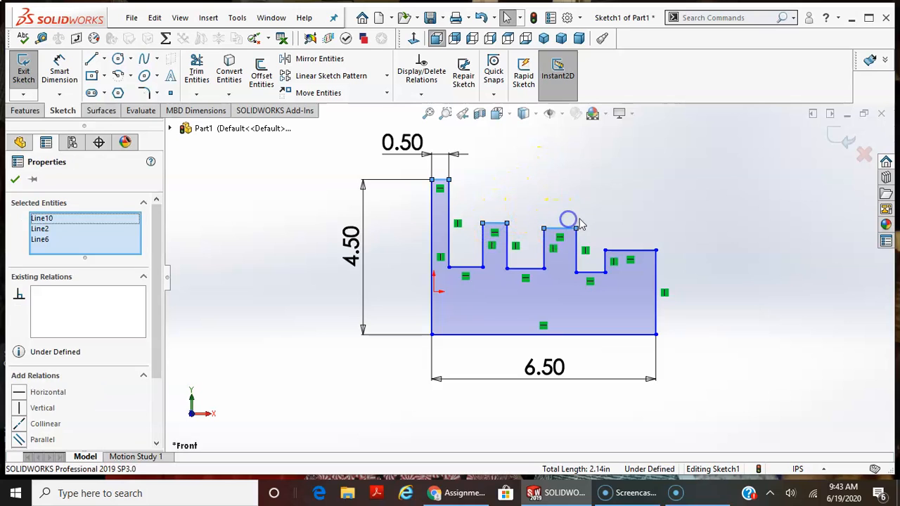
ctrl+click(636, 254)
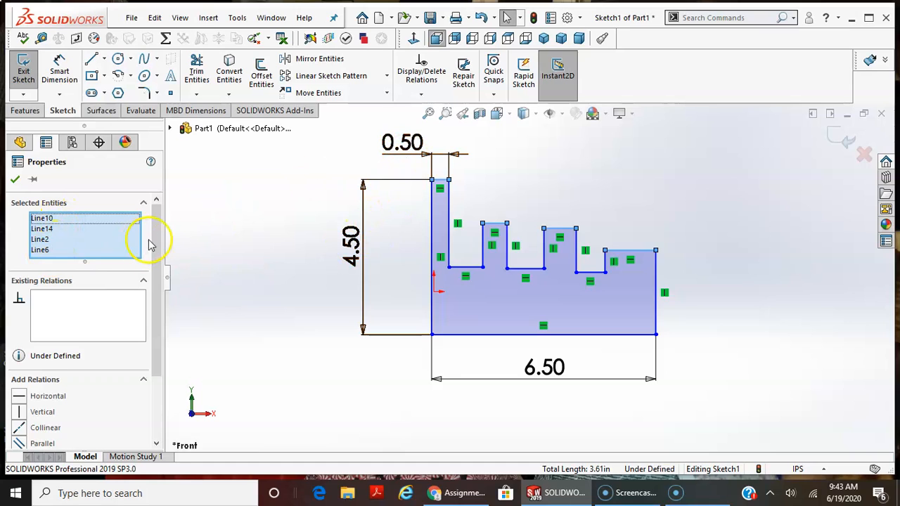
drag(156, 241, 155, 287)
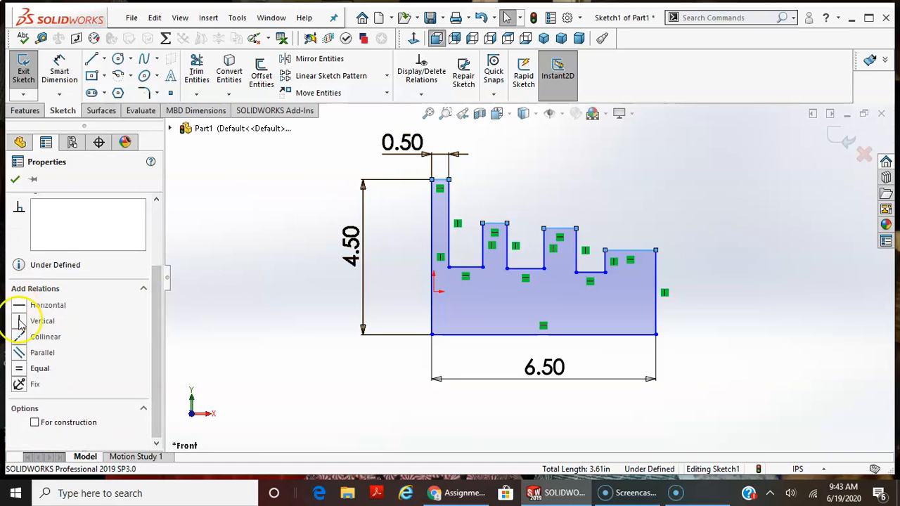
click(22, 368)
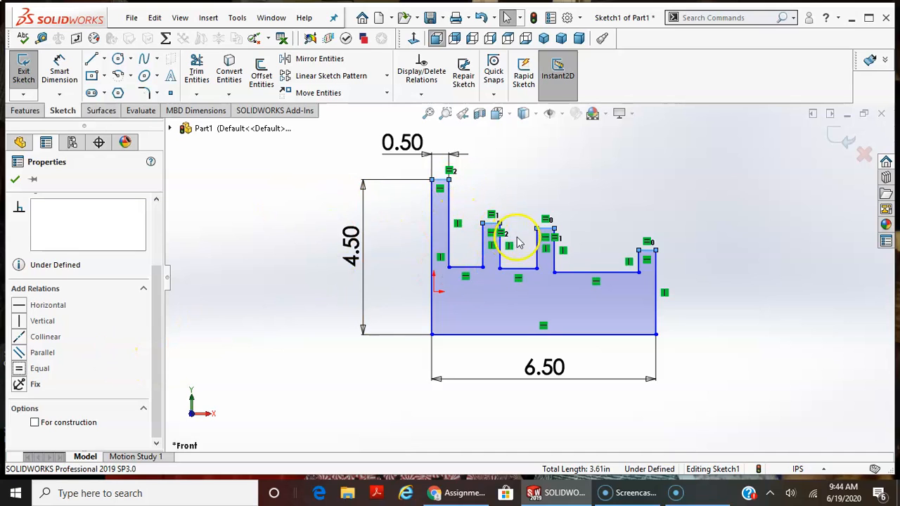
click(14, 179)
- Try an Equal relation on the bottom edges of the three notches and undo it
scroll(472, 213, down, 2)
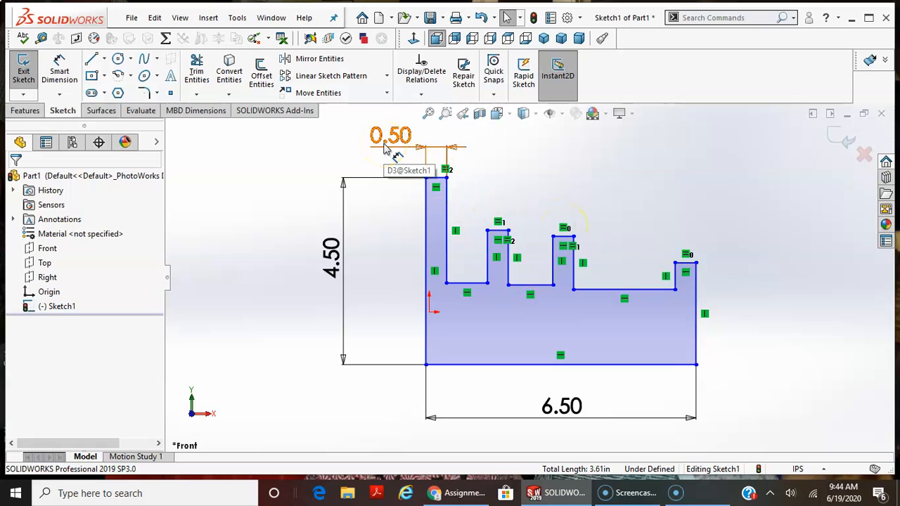
click(468, 284)
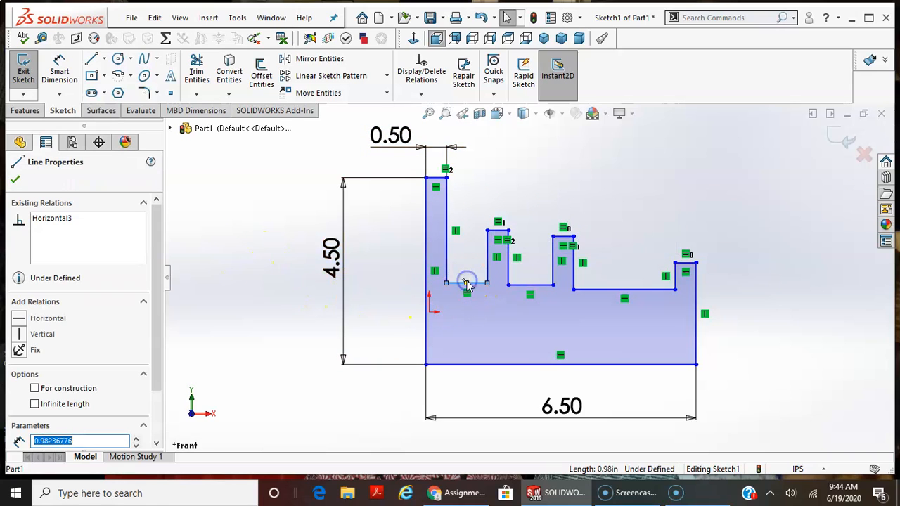
ctrl+click(538, 286)
ctrl+click(593, 289)
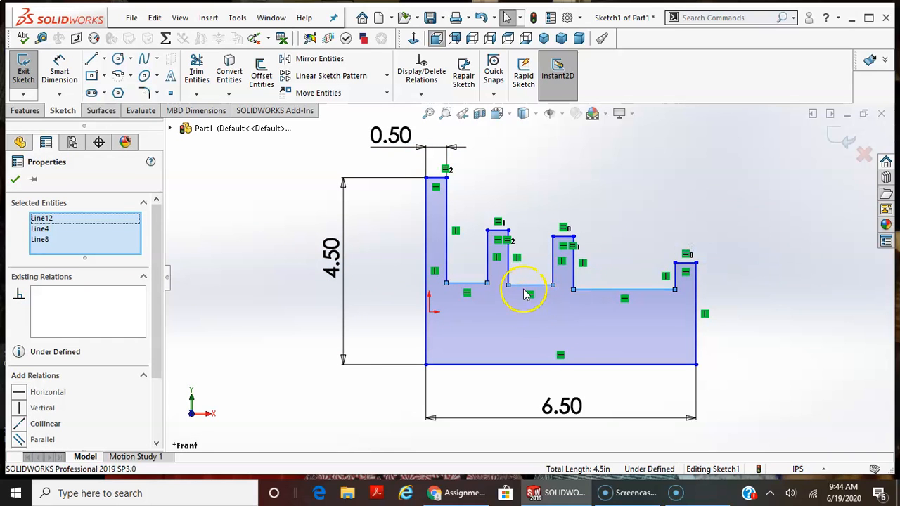
scroll(149, 274, down, 2)
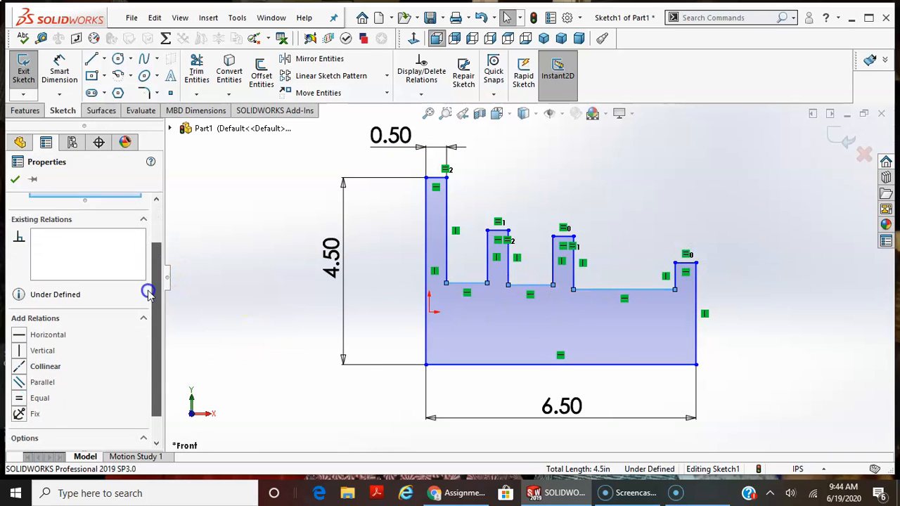
click(39, 395)
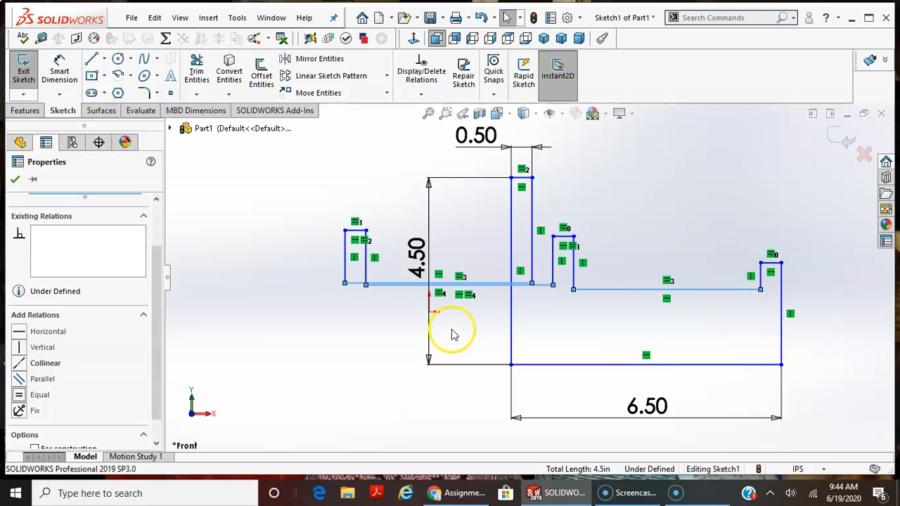
click(767, 247)
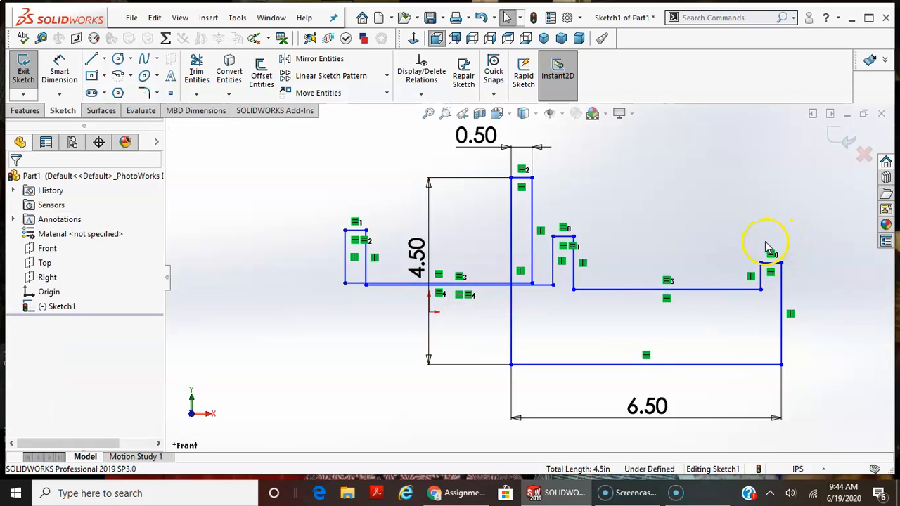
key(ctrl+z)
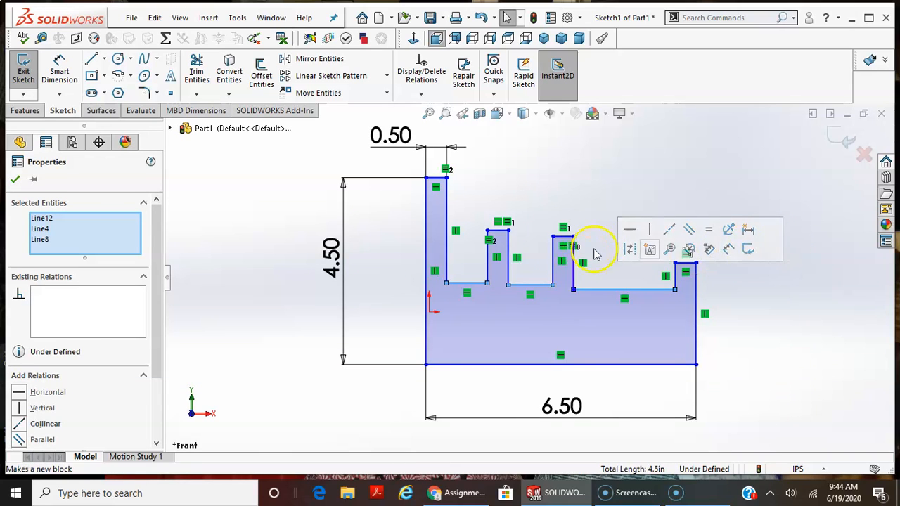
click(690, 224)
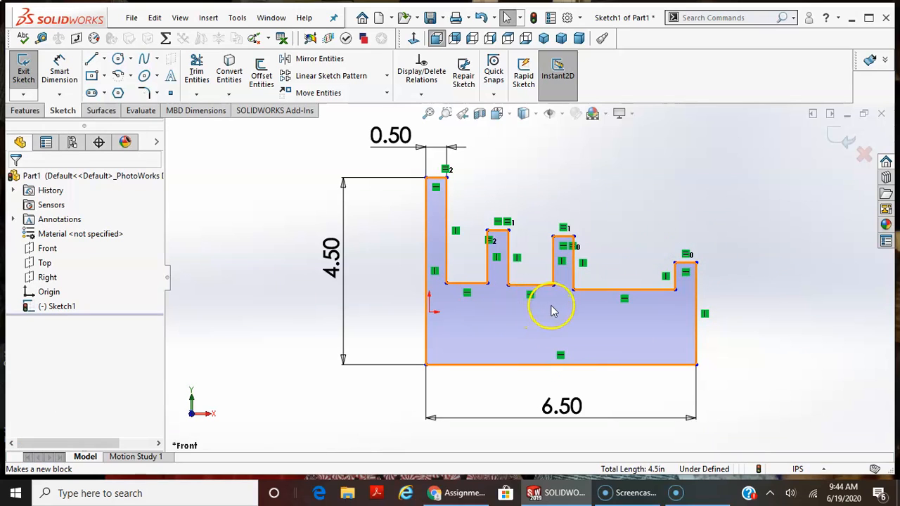
- Shift the two middle teeth to even out the notches and make the three notch bottom edges equal in length
mouse_move(578, 292)
mouse_down()
mouse_move(611, 295)
mouse_move(600, 312)
mouse_move(621, 302)
mouse_move(512, 283)
mouse_move(532, 290)
mouse_up()
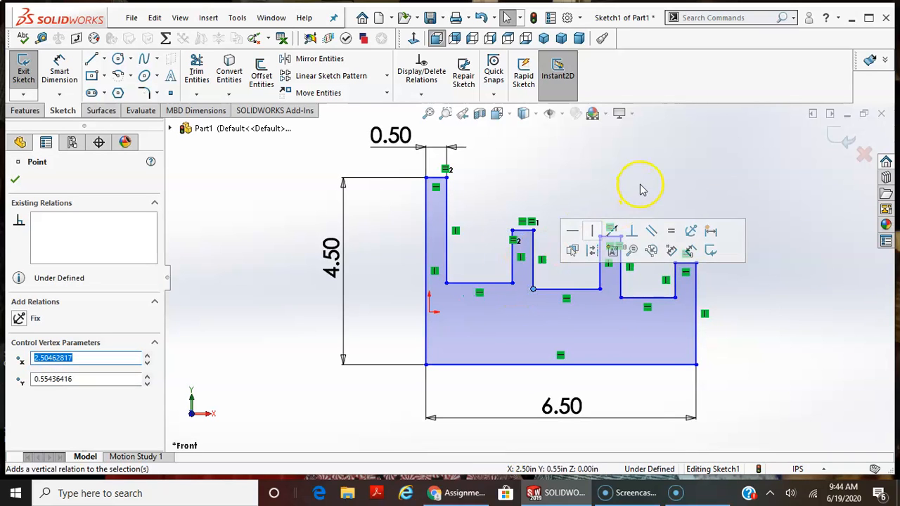
click(832, 186)
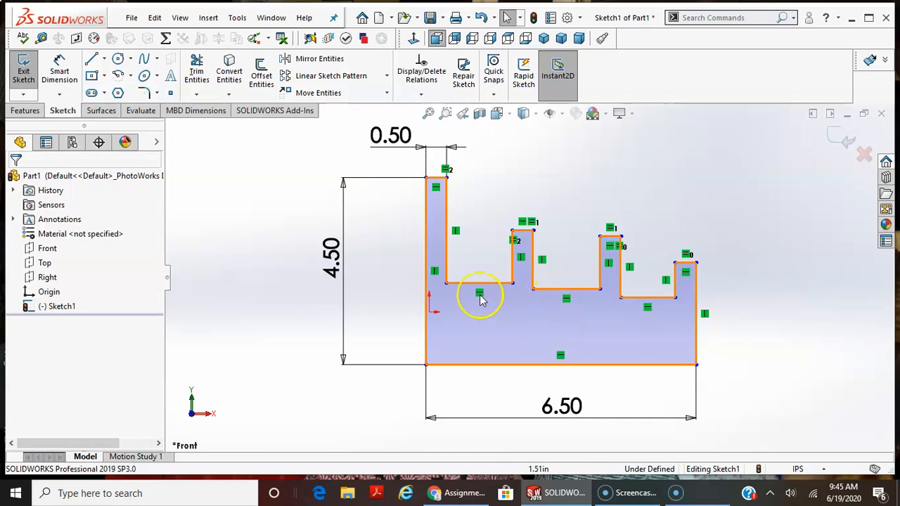
click(491, 285)
click(555, 289)
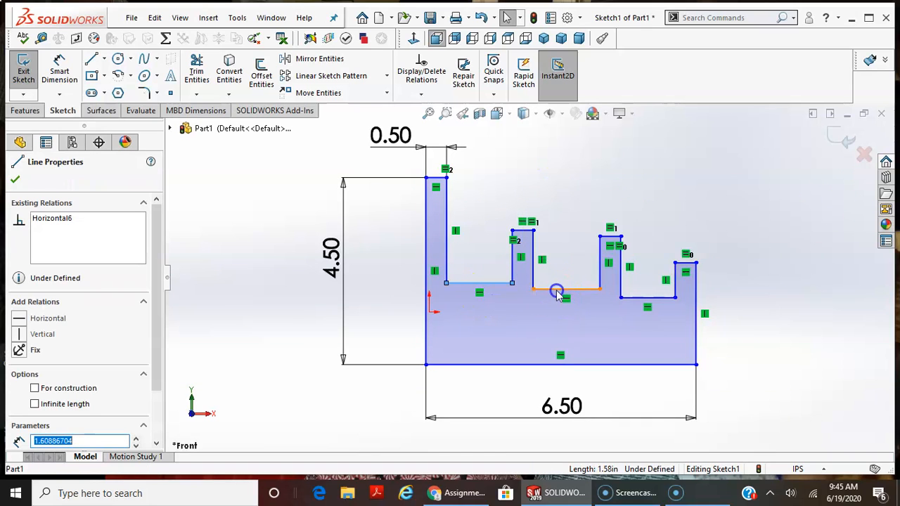
ctrl+click(480, 285)
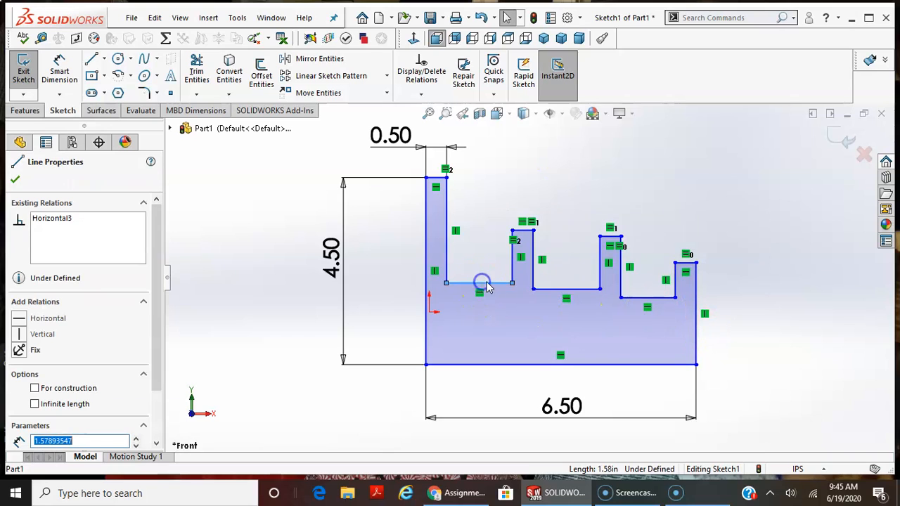
ctrl+click(638, 297)
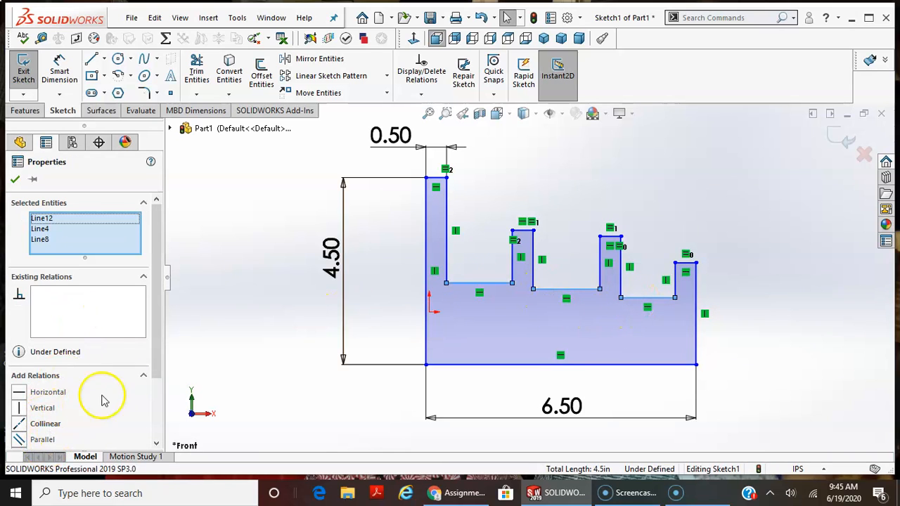
drag(158, 328, 155, 386)
click(49, 381)
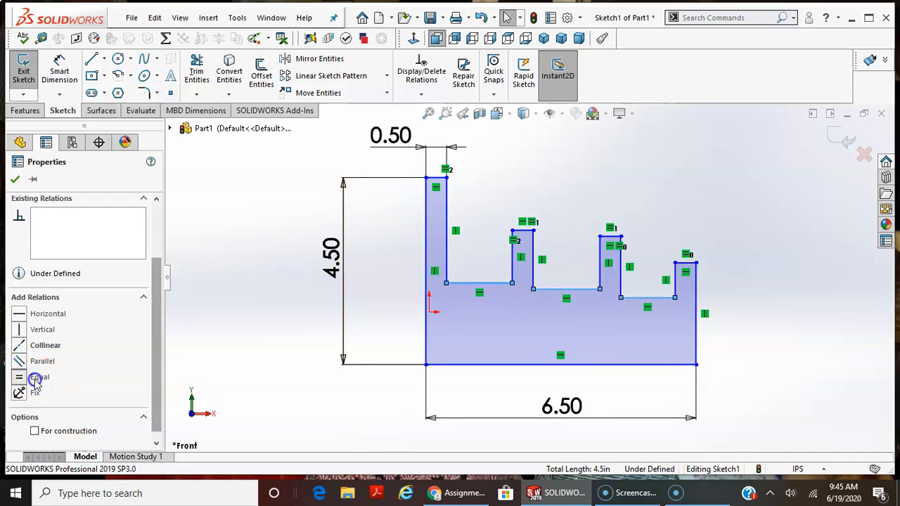
click(730, 156)
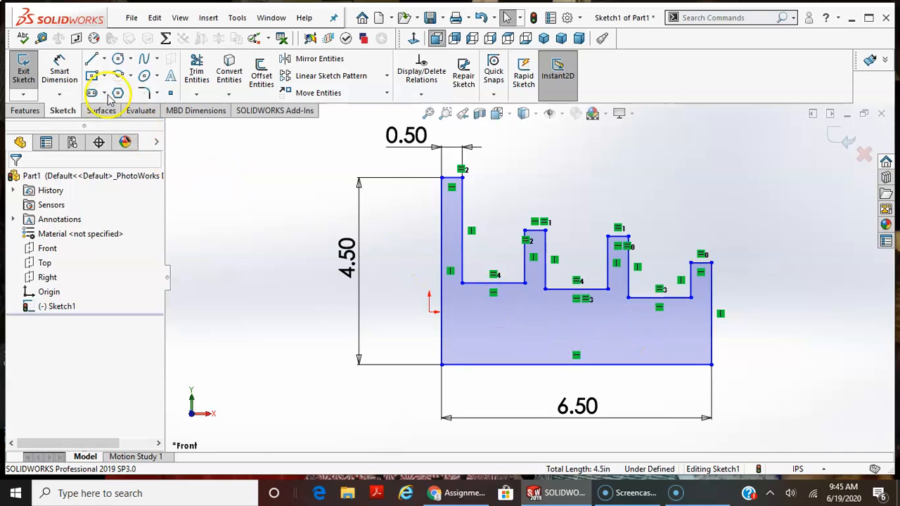
- Try to dimension the length of the first notch's bottom edge beside the tallest tooth
click(61, 71)
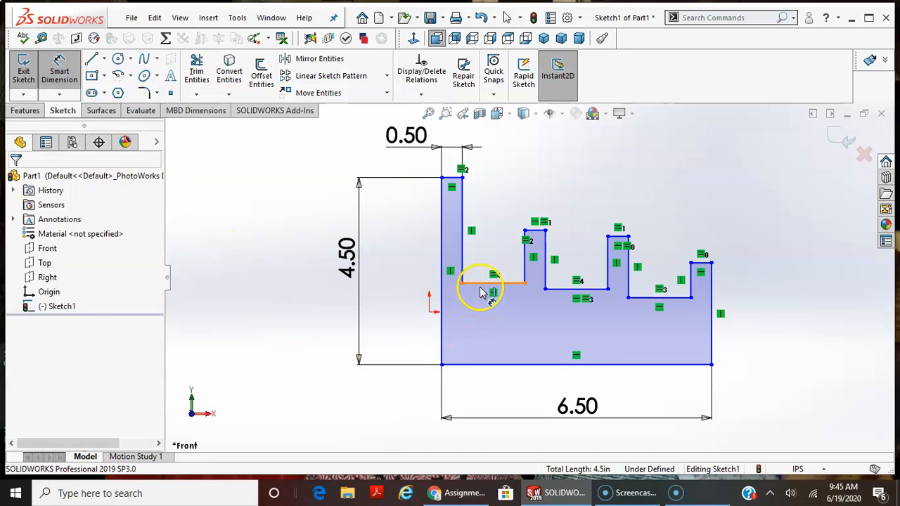
click(481, 285)
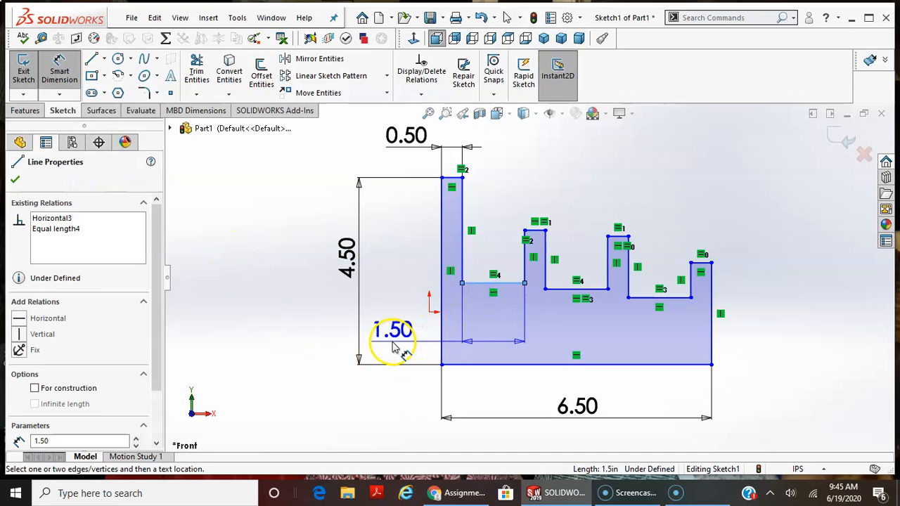
click(394, 346)
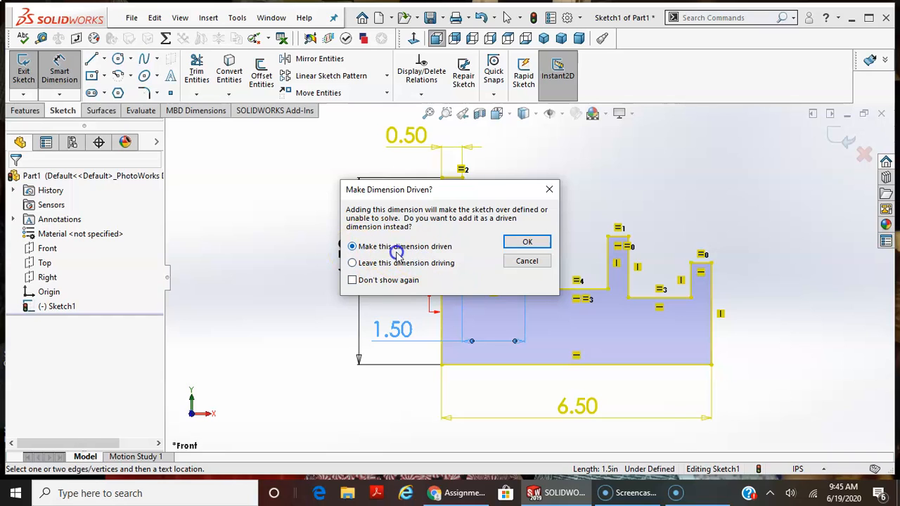
click(527, 262)
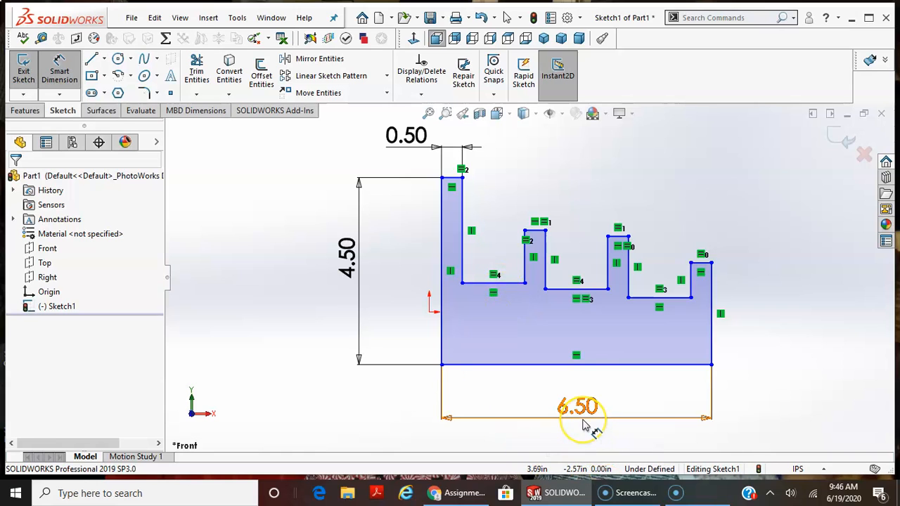
click(437, 176)
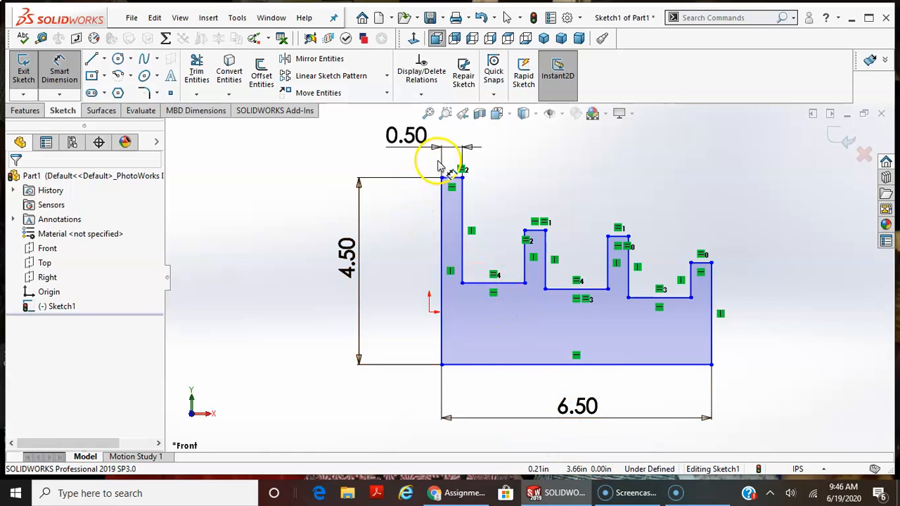
click(534, 229)
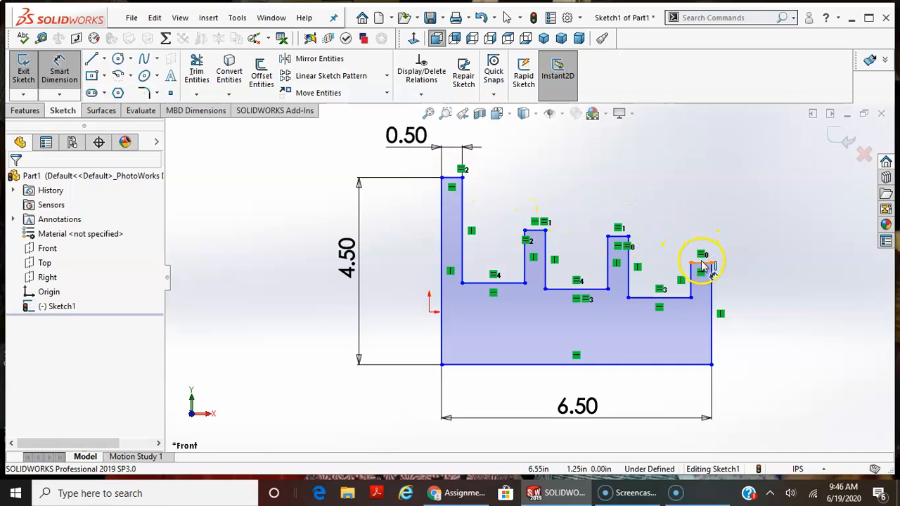
click(616, 317)
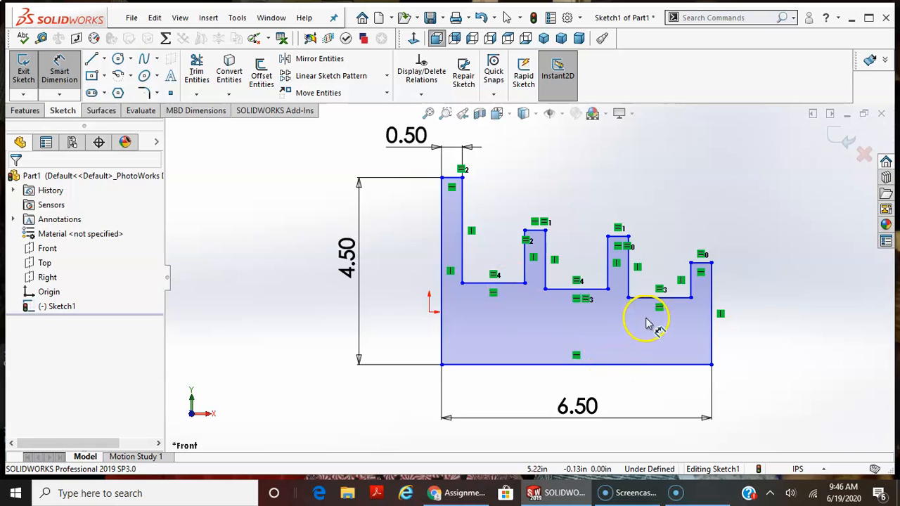
key(Escape)
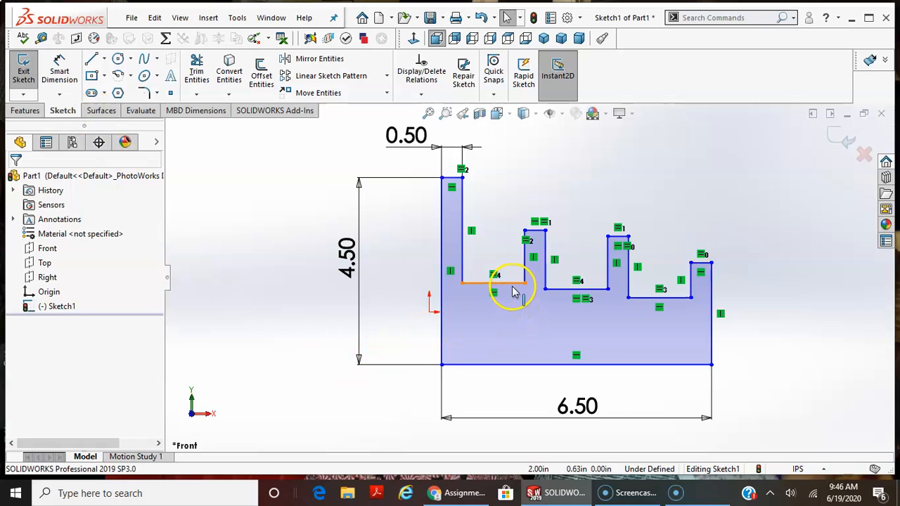
- Dimension the distance between the first notch's bottom edge and the profile's base as 0.5 in and end dimensioning
click(60, 73)
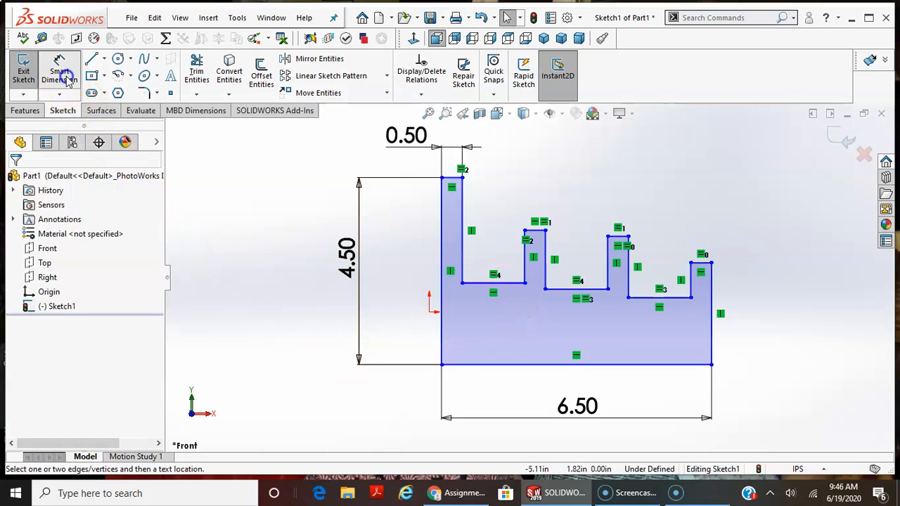
click(514, 286)
click(514, 365)
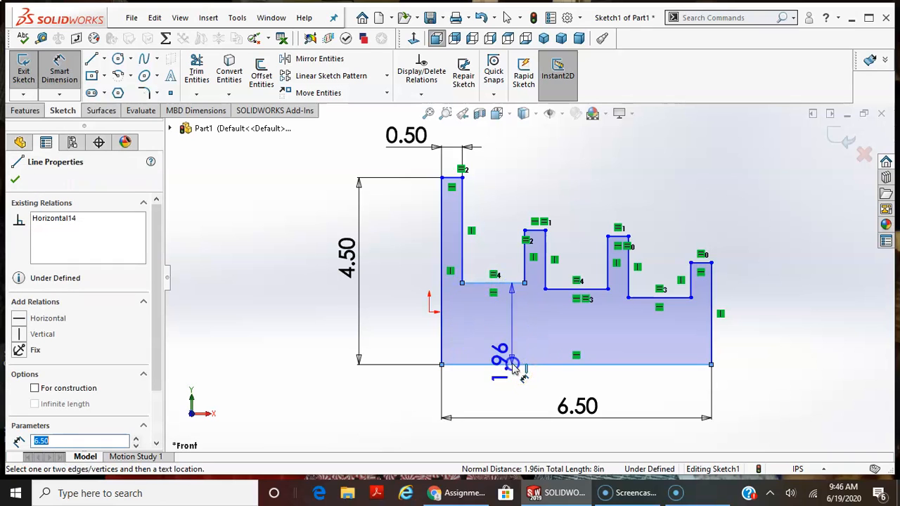
click(404, 414)
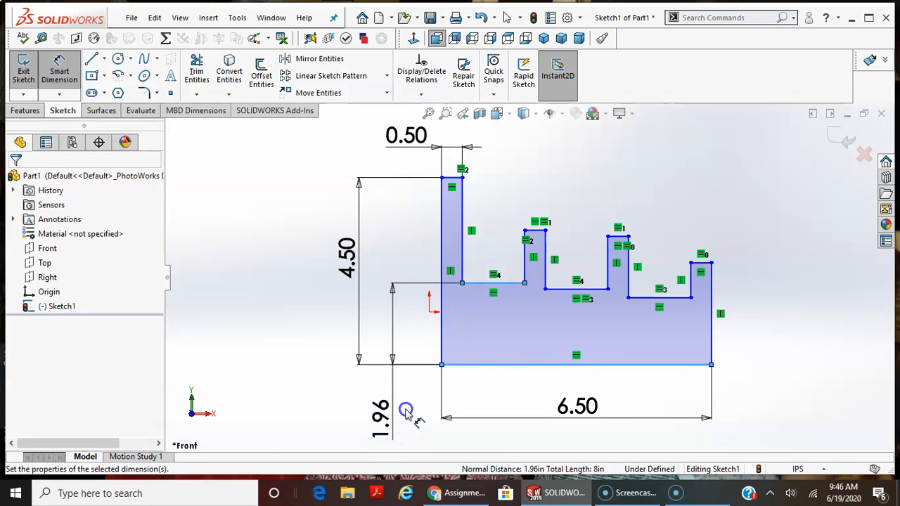
text(0.5)
key(Return)
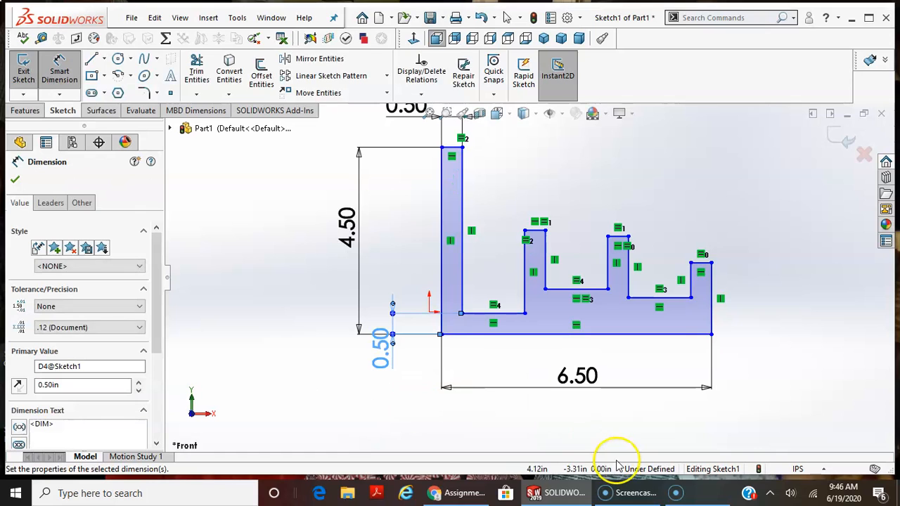
click(585, 404)
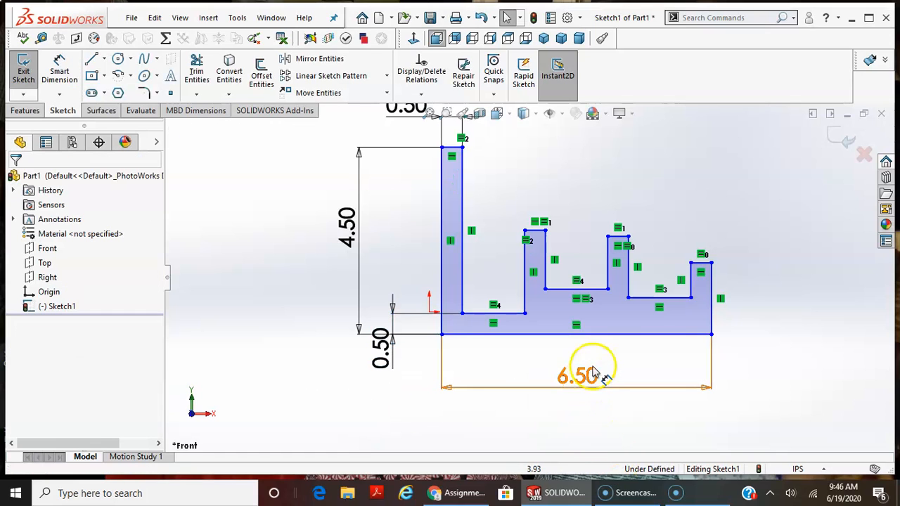
- Make the bottom edges of the three notches collinear
click(574, 290)
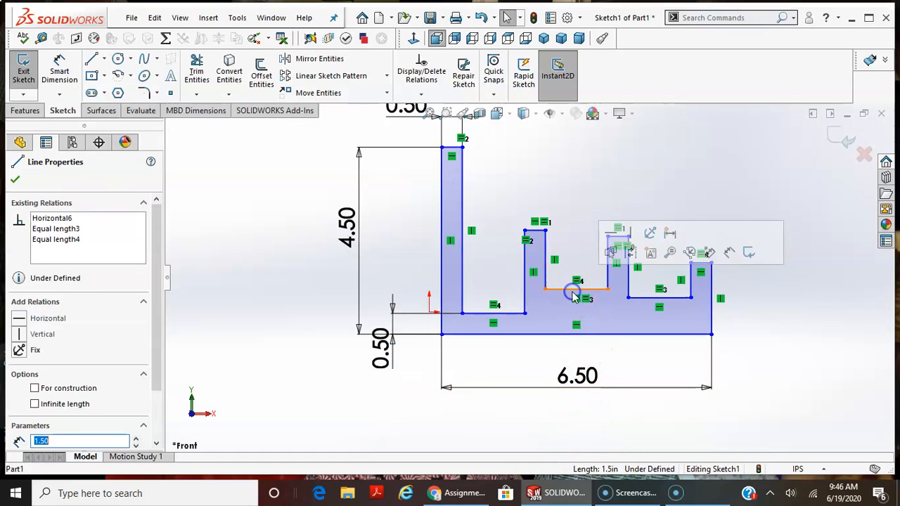
ctrl+click(511, 320)
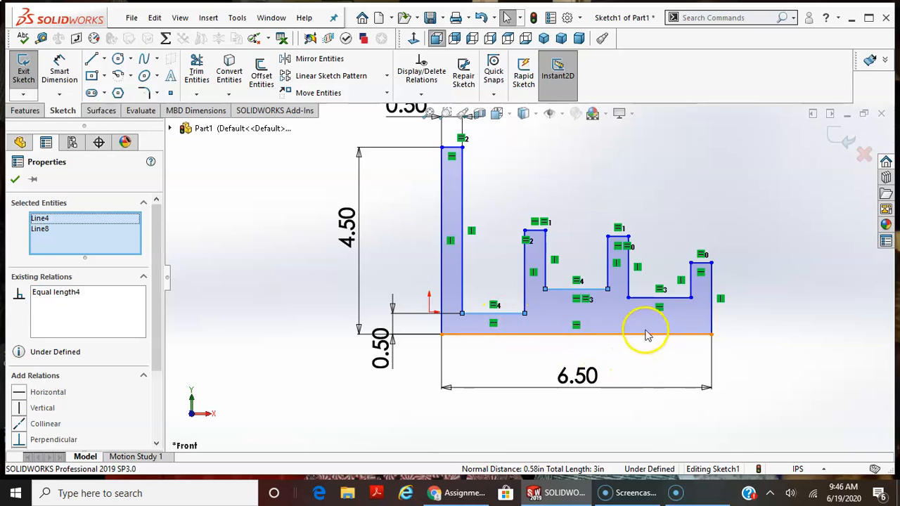
ctrl+click(643, 299)
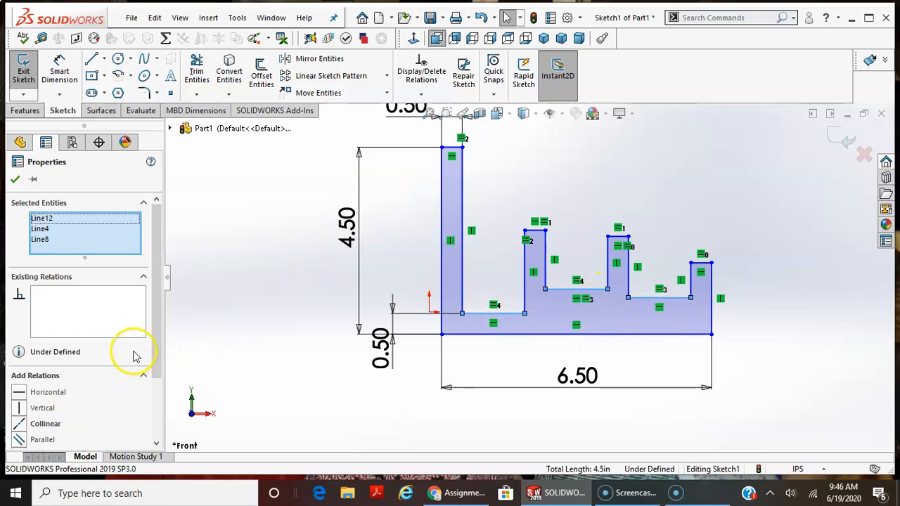
scroll(113, 337, down, 2)
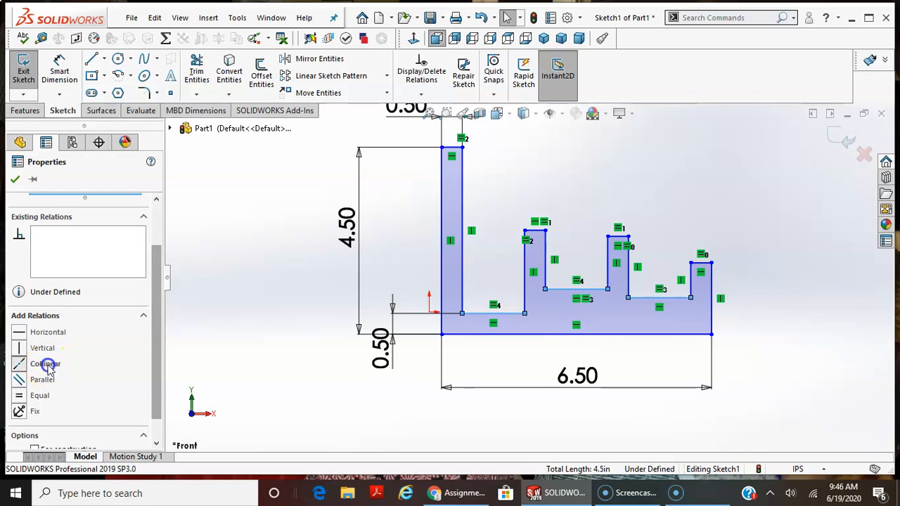
click(46, 365)
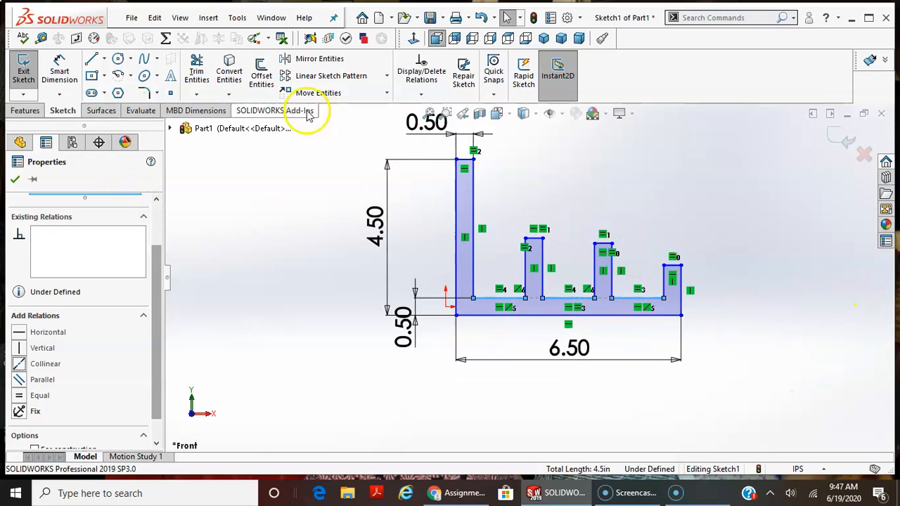
- Dimension the height from the profile's base to the second tooth's top edge as 3.5 in
click(59, 70)
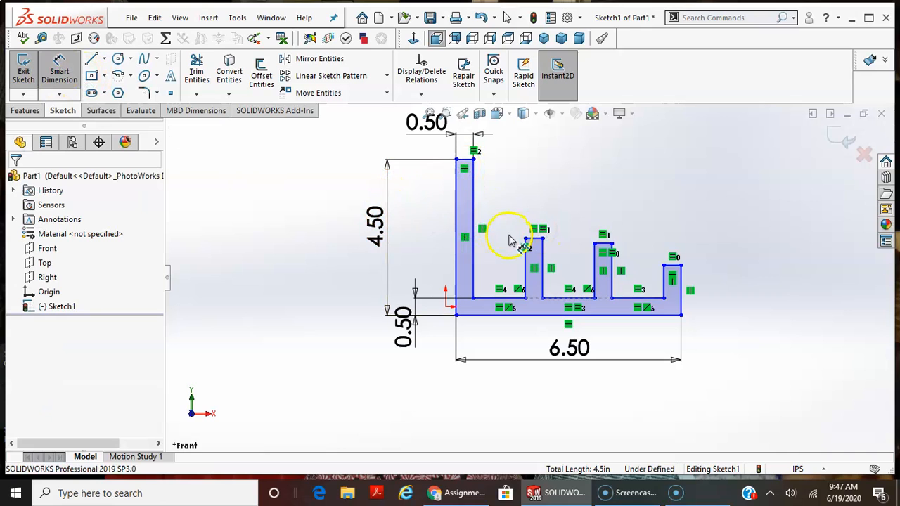
click(537, 241)
click(534, 314)
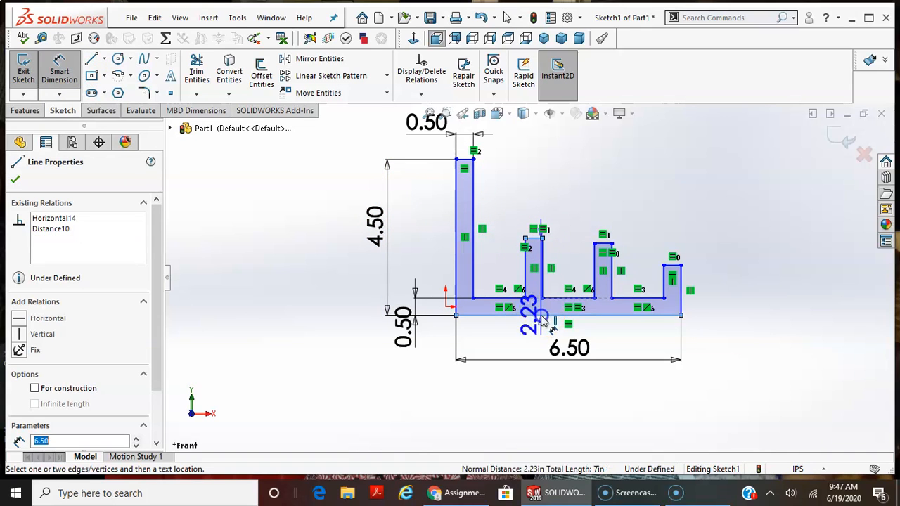
click(791, 263)
text(3.5)
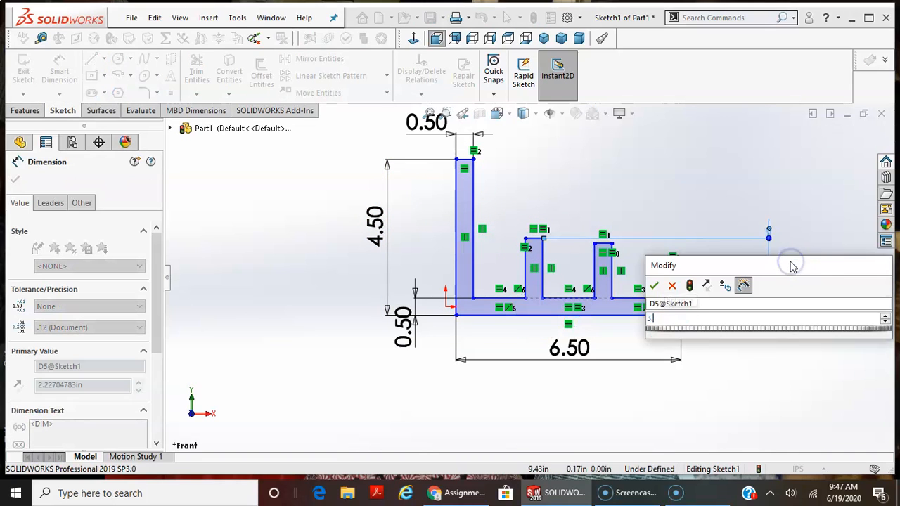
key(Return)
- Dimension the height from the profile's base to the third tooth's top edge as 2.5 in
click(621, 247)
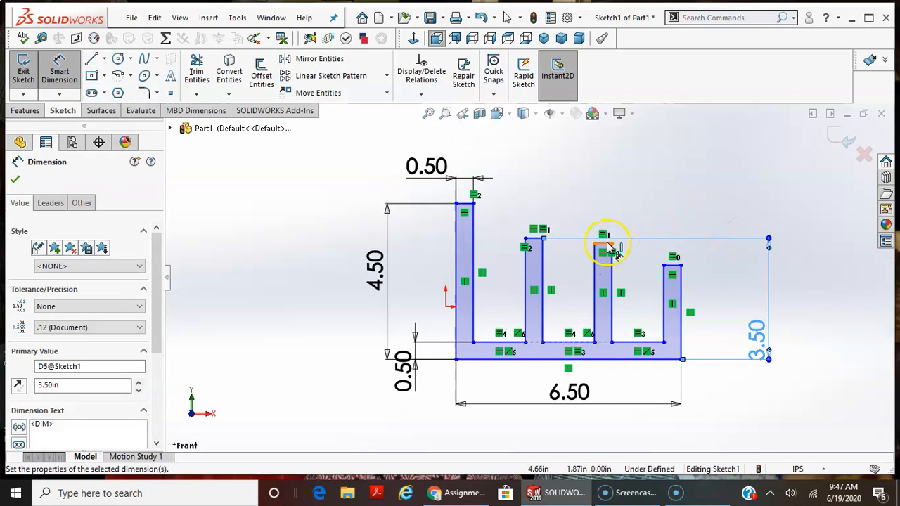
click(612, 247)
click(625, 359)
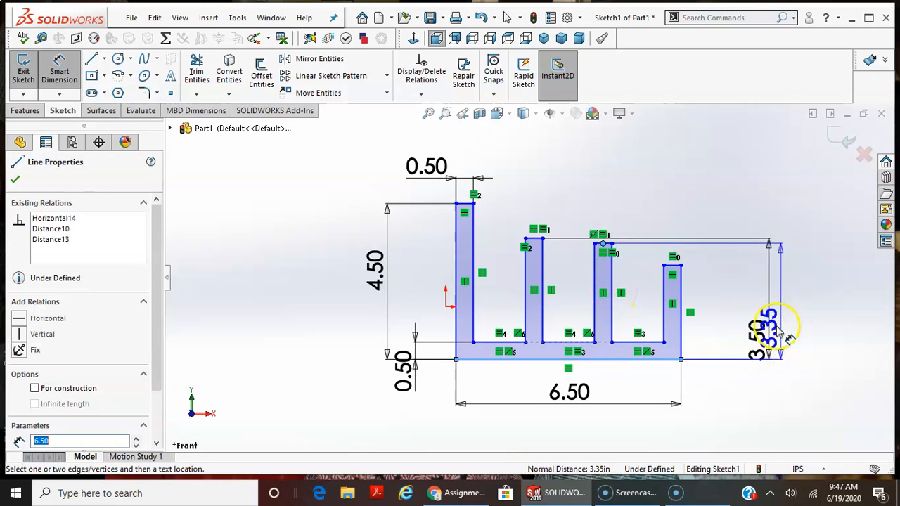
click(742, 295)
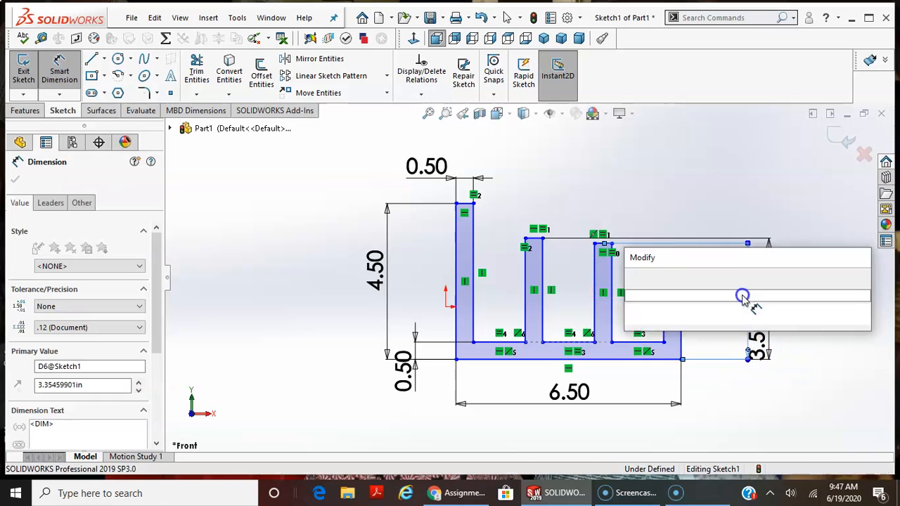
text(2.5)
key(Return)
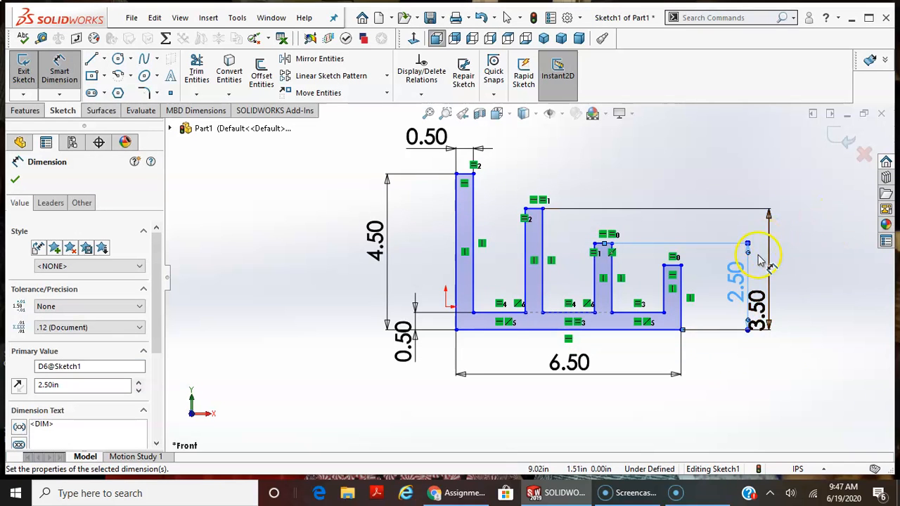
- Dimension the height from the profile's base to the shortest tooth's top edge as 1.5 in and end dimensioning
scroll(759, 316, down, 3)
double_click(754, 356)
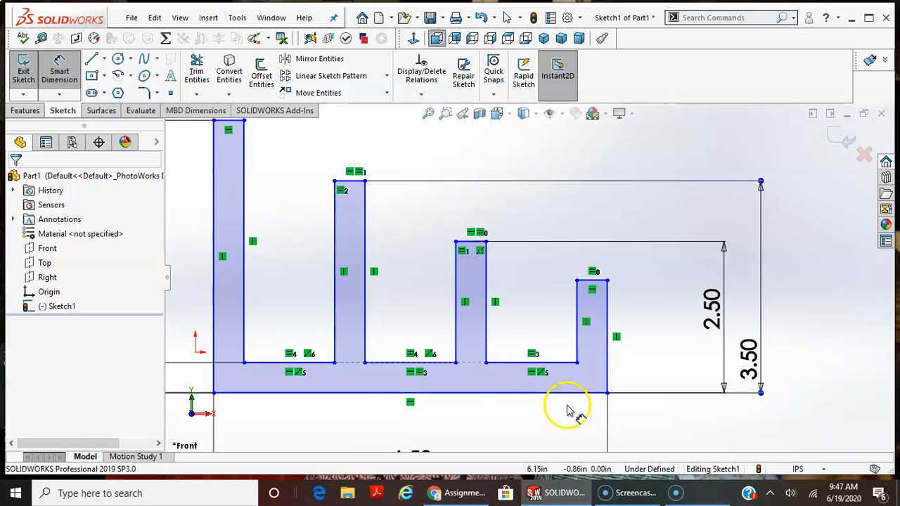
click(592, 284)
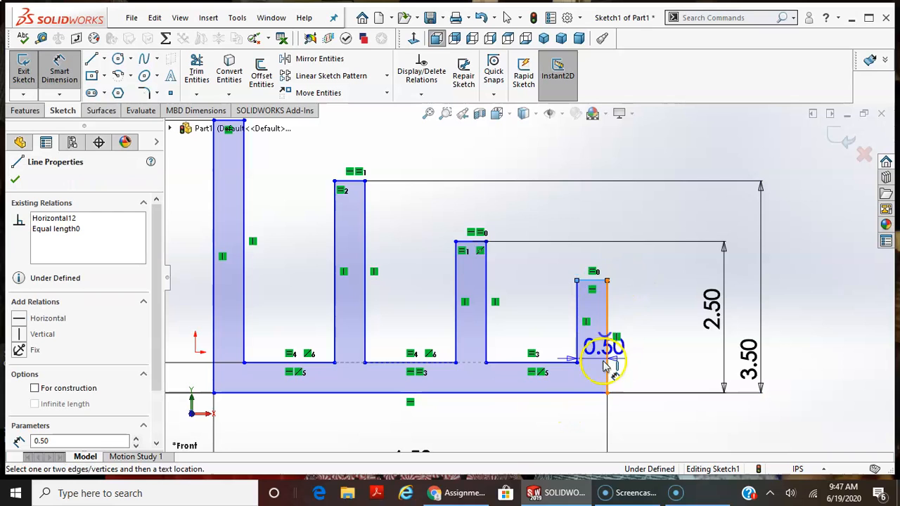
click(595, 392)
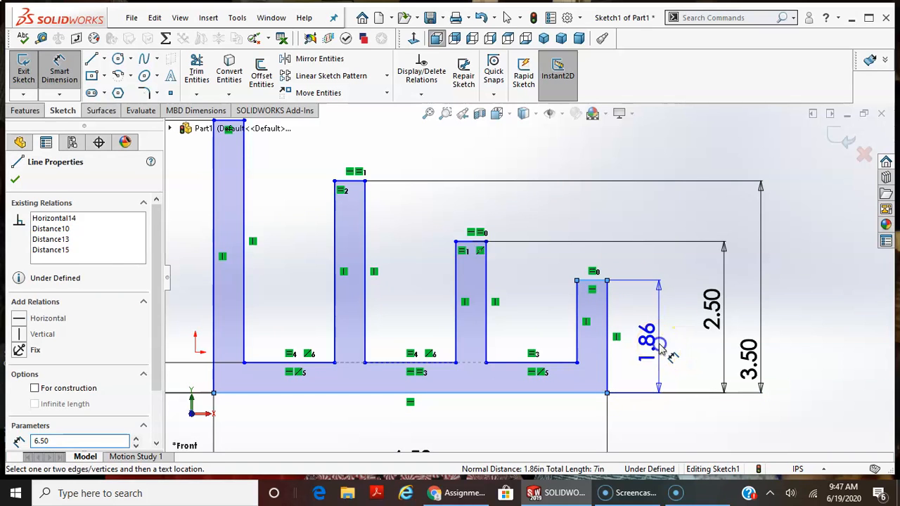
click(664, 344)
text(1.5)
key(Return)
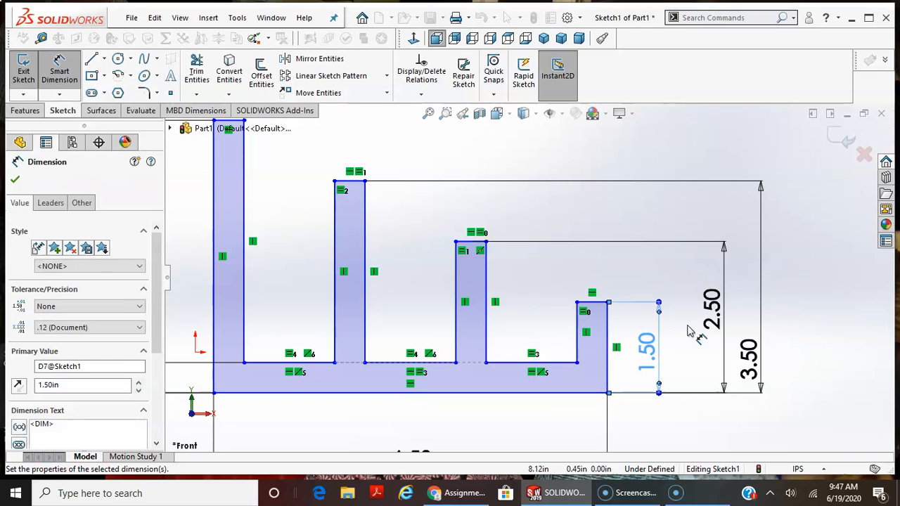
scroll(830, 302, down, 3)
scroll(825, 304, up, 4)
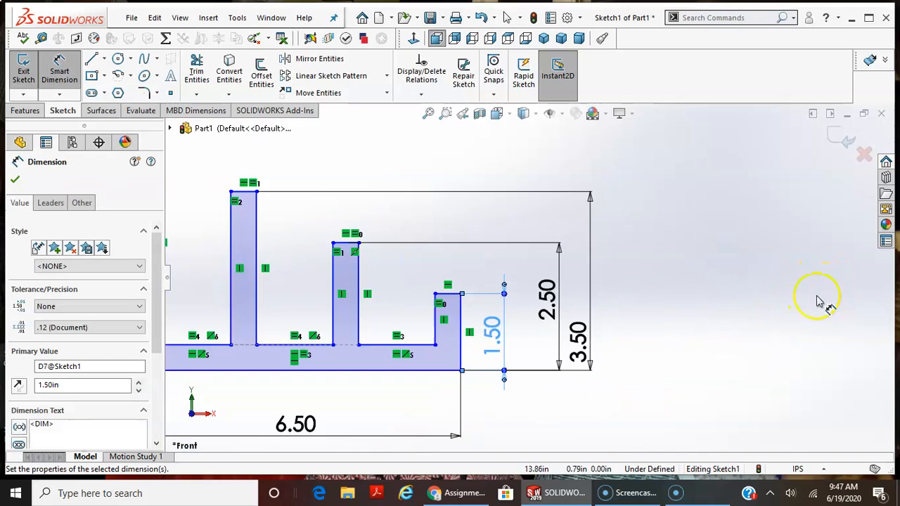
scroll(454, 217, up, 2)
click(431, 154)
scroll(532, 297, up, 3)
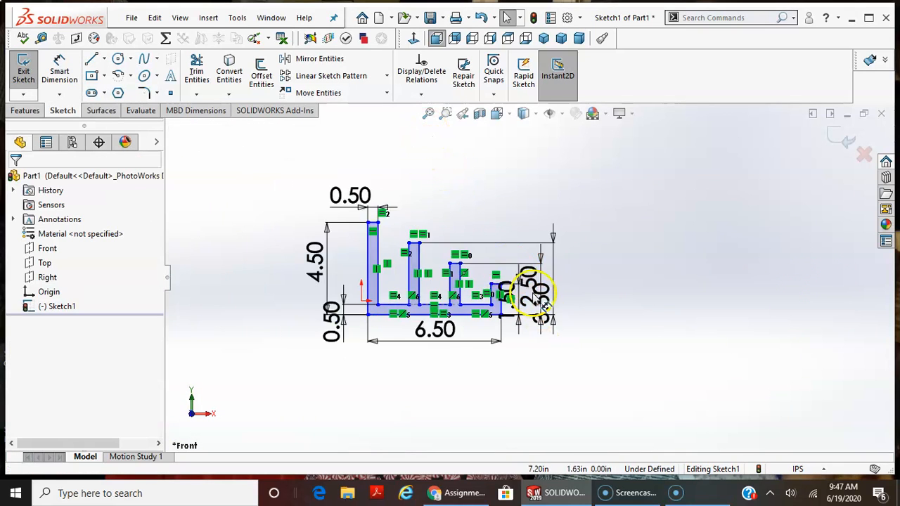
- Move the whole under-defined profile away from the sketch origin so that it lies clear of it
scroll(426, 151, down, 3)
scroll(524, 275, up, 3)
scroll(462, 318, down, 2)
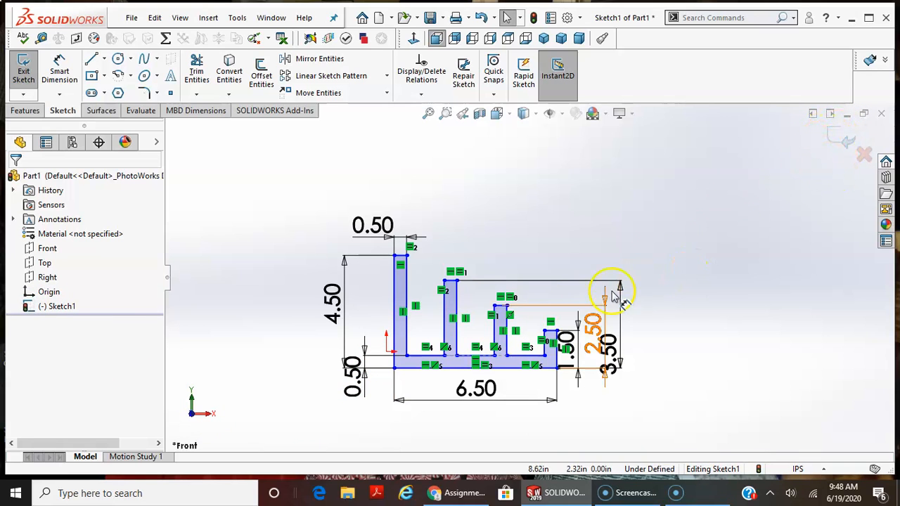
scroll(441, 350, down, 2)
mouse_move(453, 355)
mouse_down()
mouse_move(502, 287)
mouse_move(486, 336)
mouse_move(444, 356)
mouse_move(510, 331)
mouse_move(407, 368)
mouse_move(315, 364)
mouse_move(470, 333)
mouse_up()
click(678, 174)
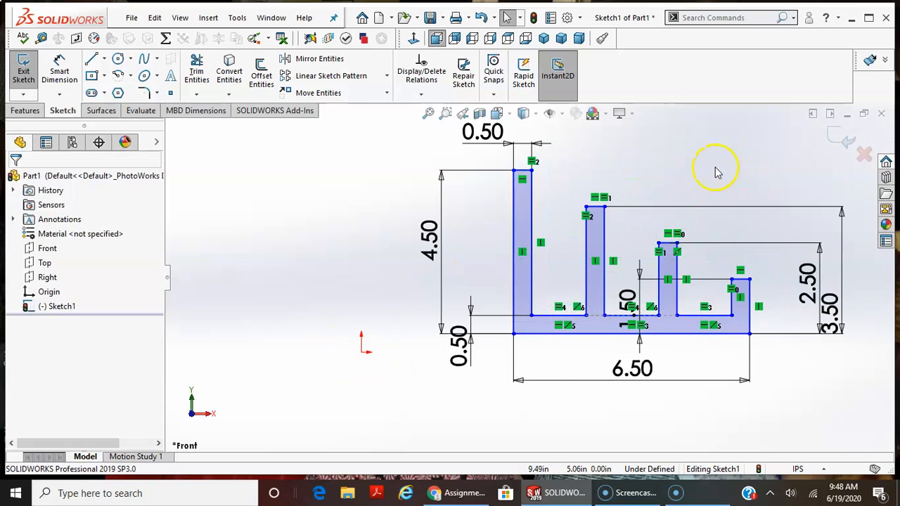
drag(632, 305, 772, 308)
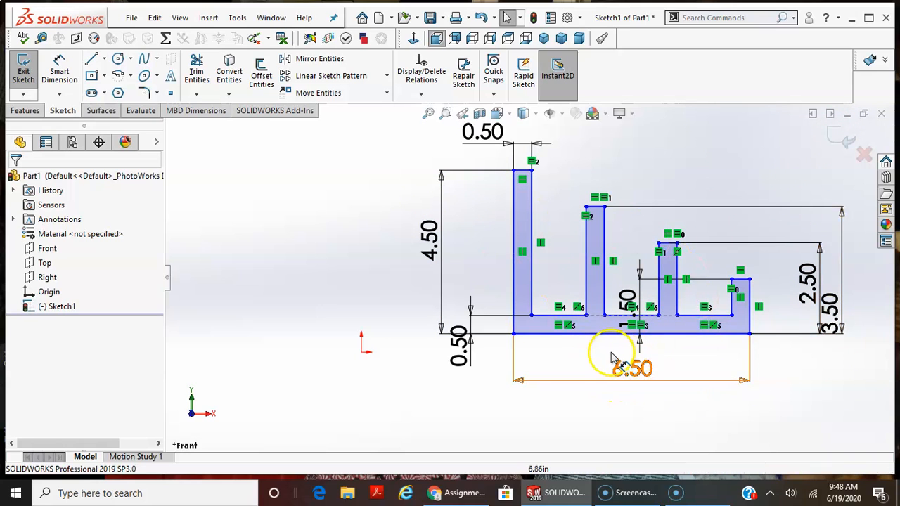
- Add a Coincident relation between the profile's base line and the origin
click(554, 336)
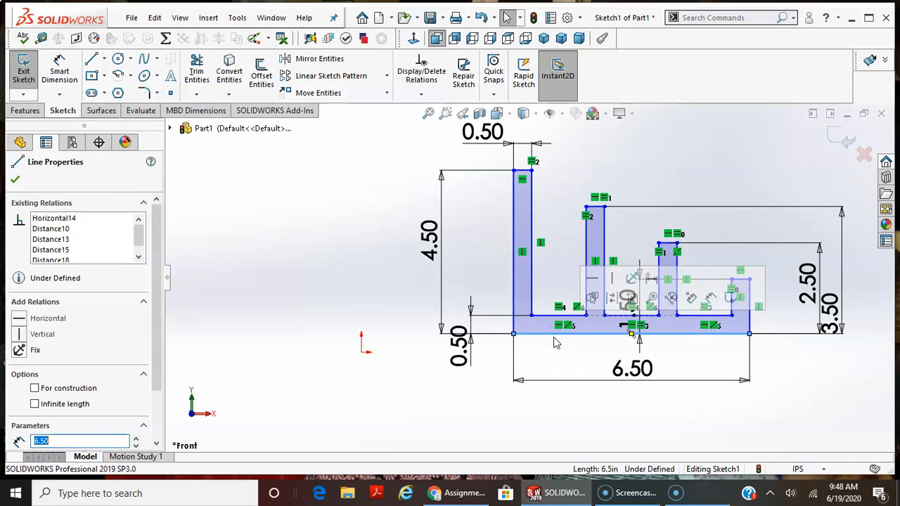
ctrl+click(362, 353)
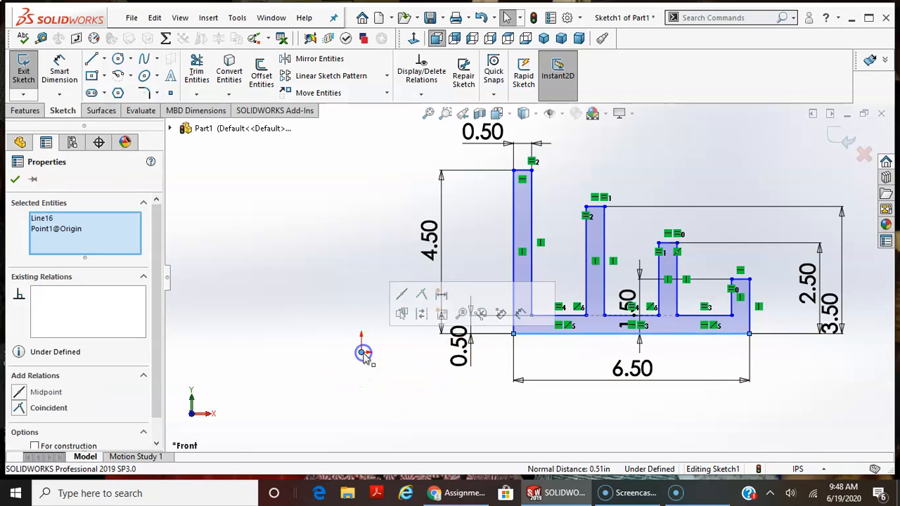
click(49, 408)
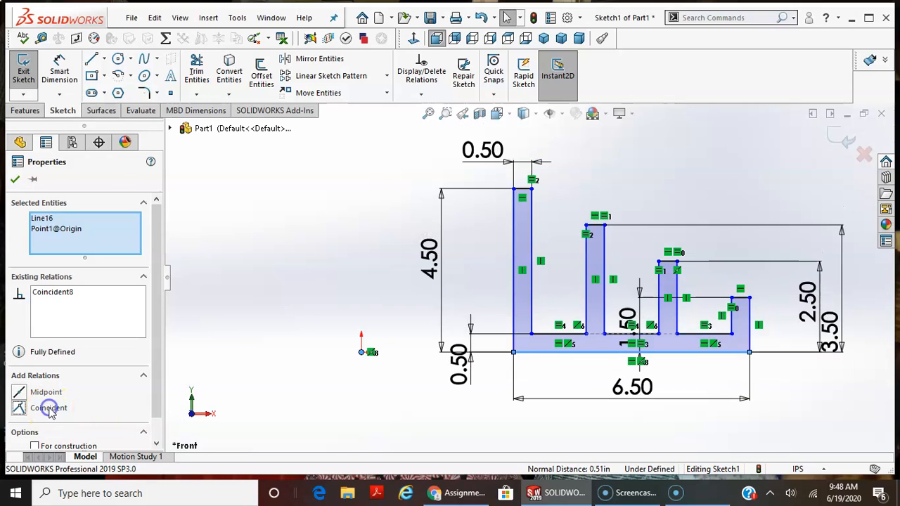
click(19, 180)
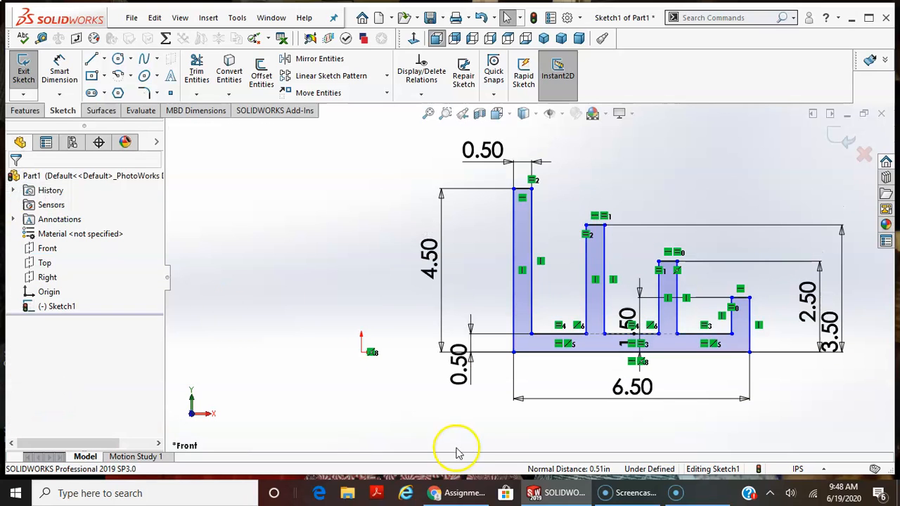
- Reposition the 0.50 dimension beside the tallest tooth's end of the base and the 1.50 dimension beyond the shortest tooth
scroll(749, 335, down, 3)
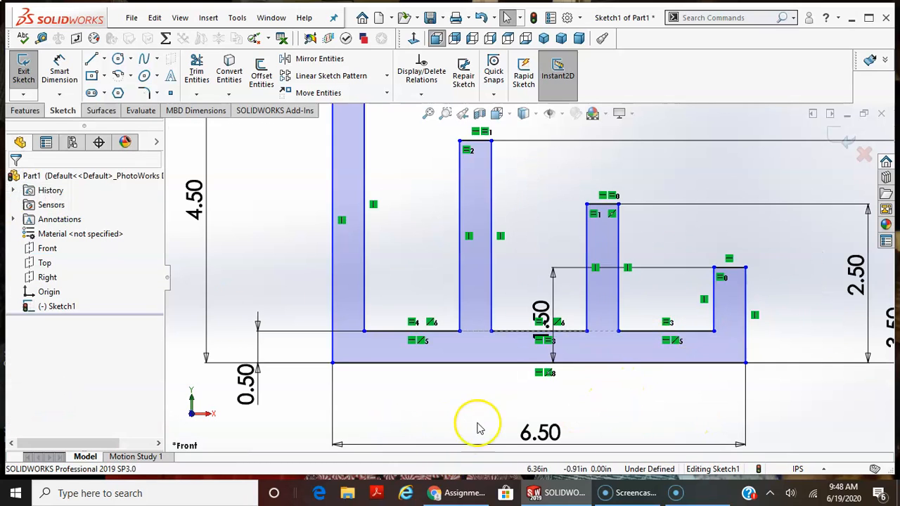
scroll(493, 428, up, 1)
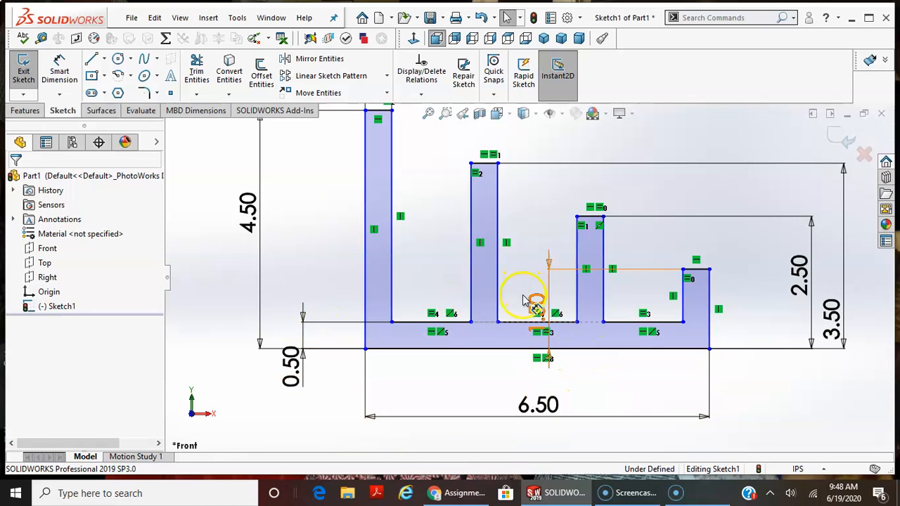
drag(533, 305, 328, 295)
mouse_move(289, 367)
mouse_down()
mouse_move(666, 387)
mouse_move(547, 374)
mouse_move(442, 381)
mouse_up()
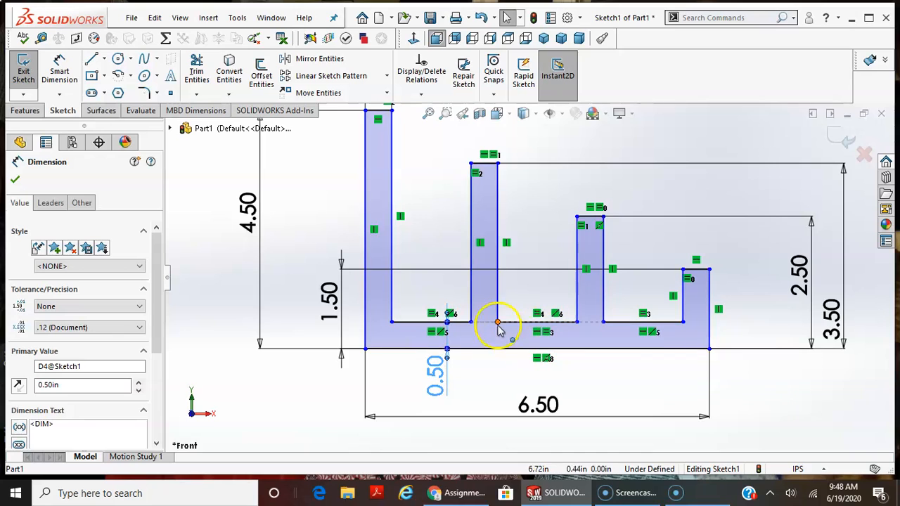
drag(439, 372, 343, 370)
drag(343, 295, 772, 415)
click(749, 402)
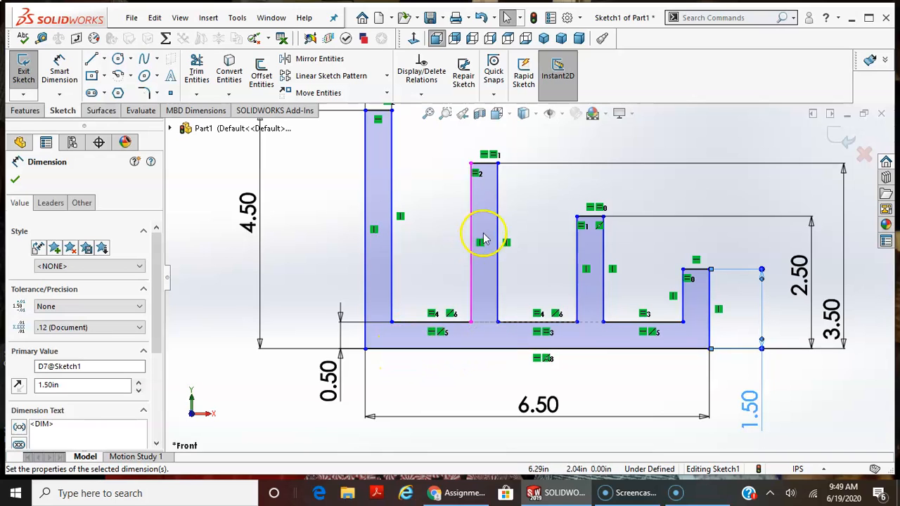
- Slide the profile horizontally by a corner of the second tooth to test its remaining freedom
mouse_move(470, 164)
mouse_down()
mouse_move(429, 197)
mouse_move(668, 255)
mouse_move(391, 220)
mouse_move(415, 303)
mouse_move(546, 279)
mouse_move(438, 263)
mouse_move(406, 325)
mouse_move(587, 343)
mouse_move(555, 225)
mouse_move(560, 249)
mouse_move(536, 436)
mouse_move(614, 267)
mouse_move(486, 275)
mouse_move(466, 293)
mouse_move(591, 298)
mouse_move(474, 305)
mouse_move(502, 303)
mouse_up()
click(506, 399)
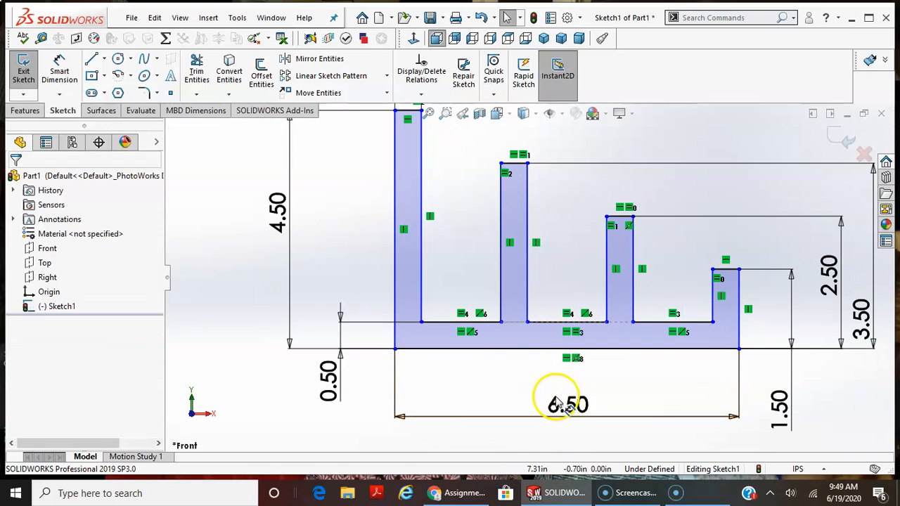
scroll(546, 402, up, 3)
scroll(539, 376, down, 2)
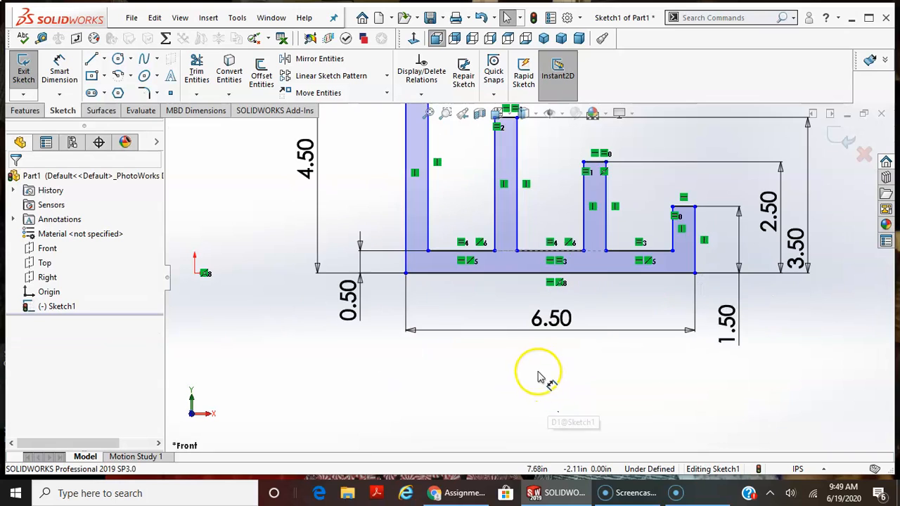
- Delete the Coincident relation between the profile's base line and the origin
click(193, 279)
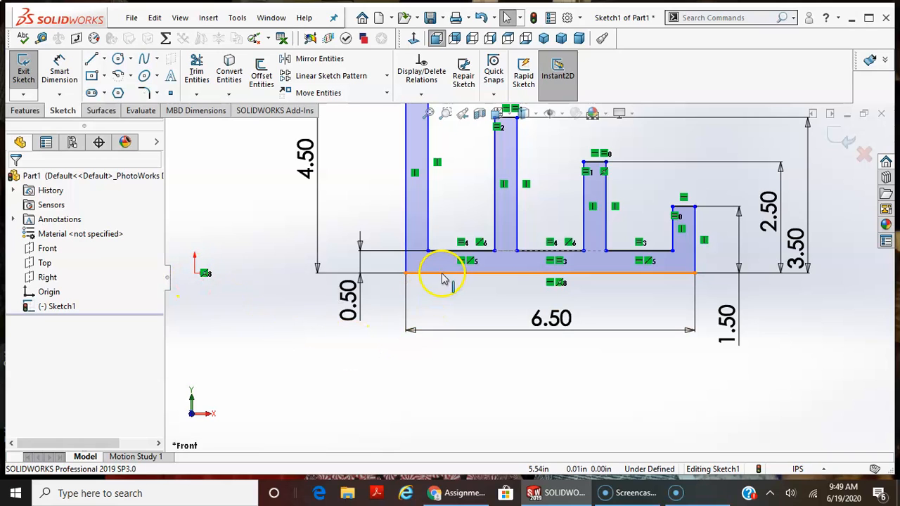
click(204, 275)
key(Delete)
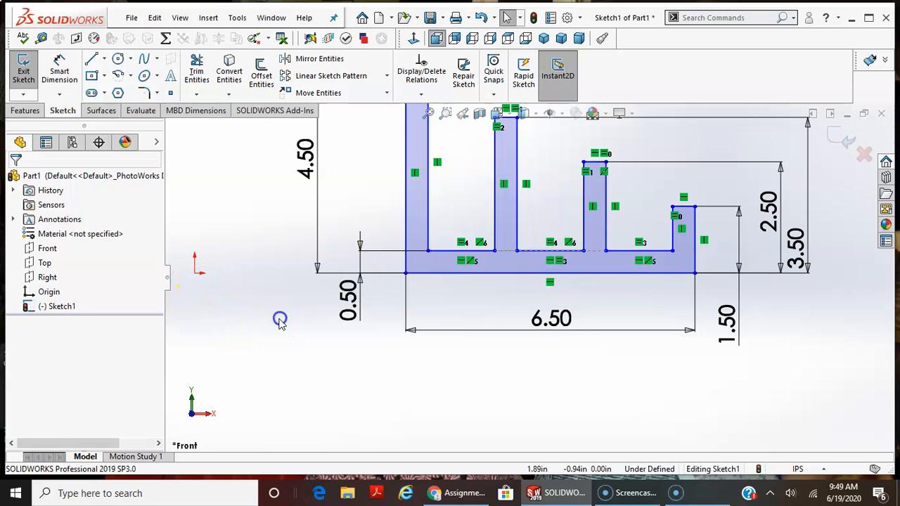
- Add a Coincident relation between the profile's lower corner beneath the tallest tooth and the origin
click(405, 273)
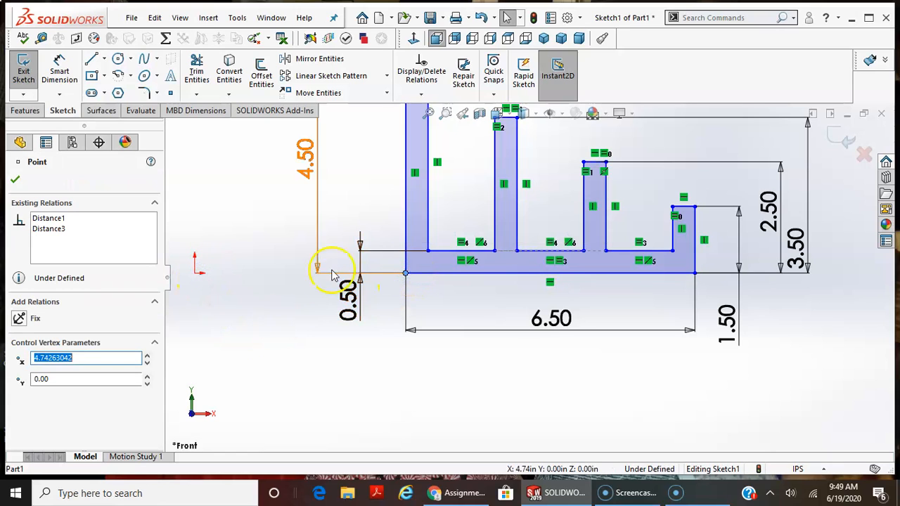
ctrl+click(195, 275)
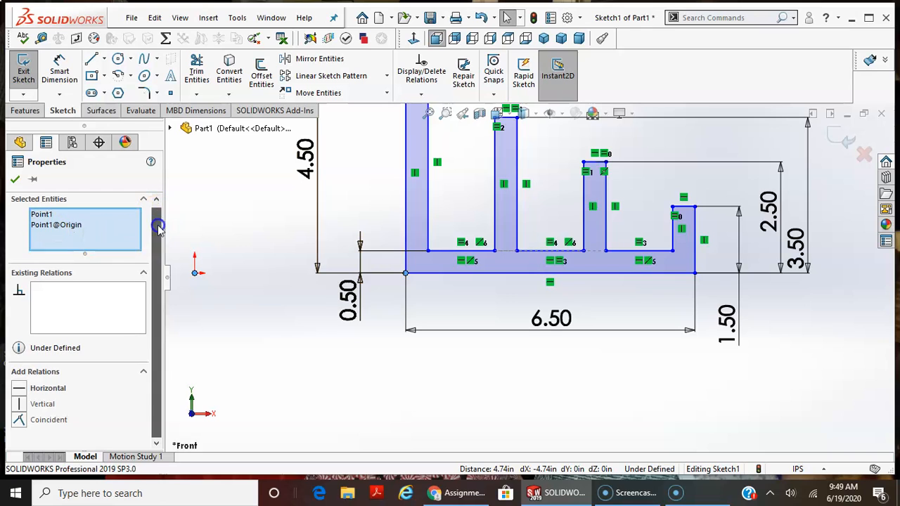
click(56, 420)
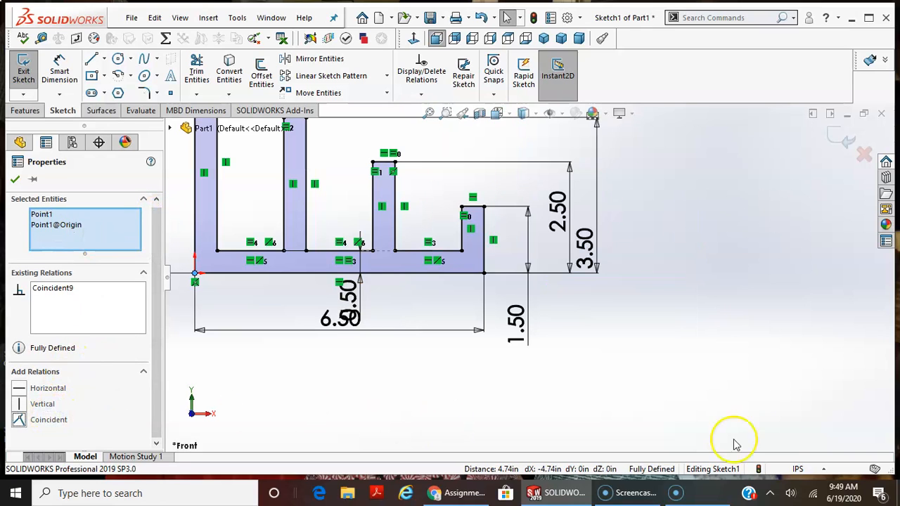
key(f)
click(429, 114)
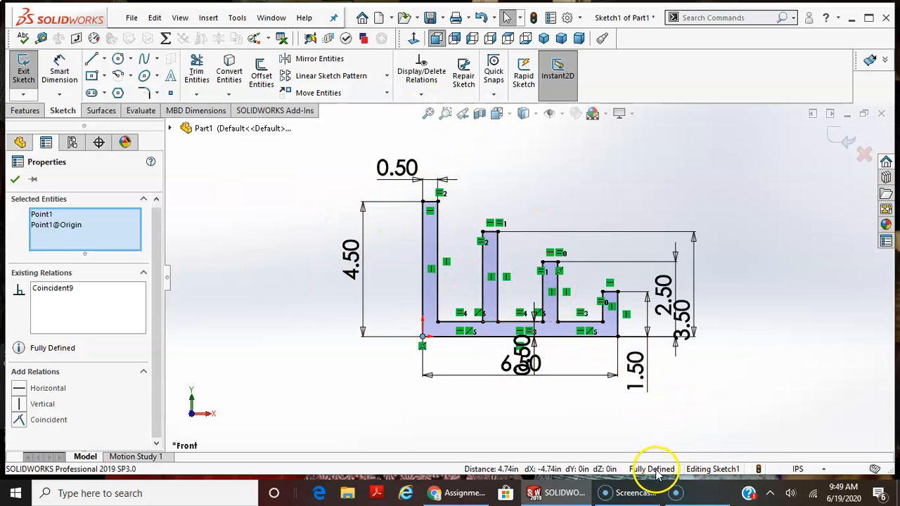
click(15, 180)
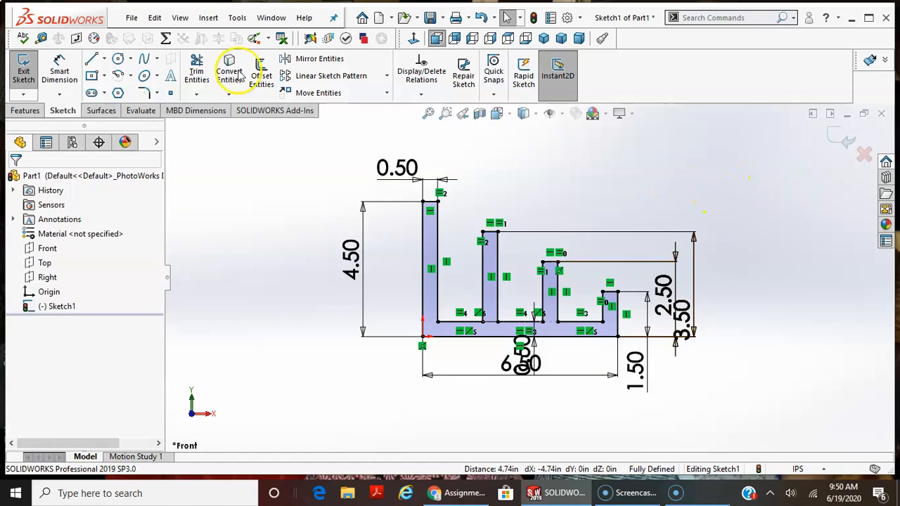
- Extrude the toothed profile 6 in as a boss with the Mid Plane end condition
click(28, 112)
click(28, 70)
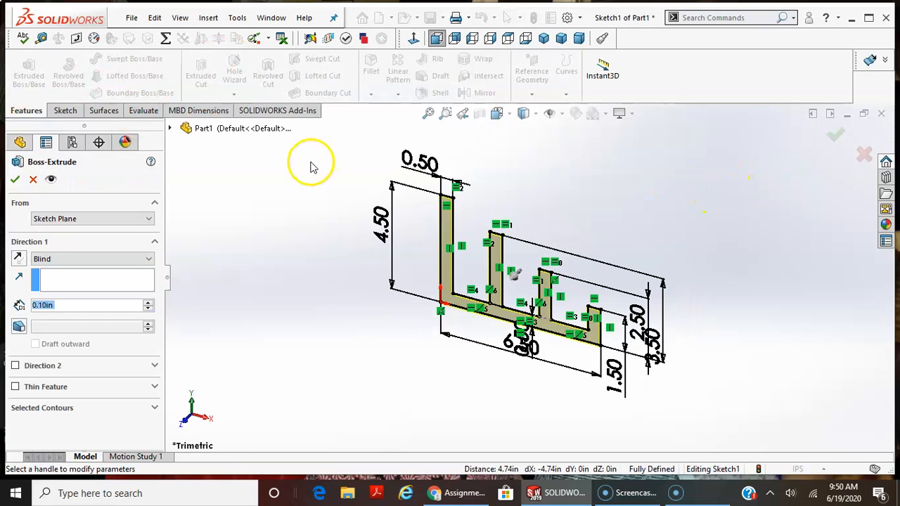
text(6)
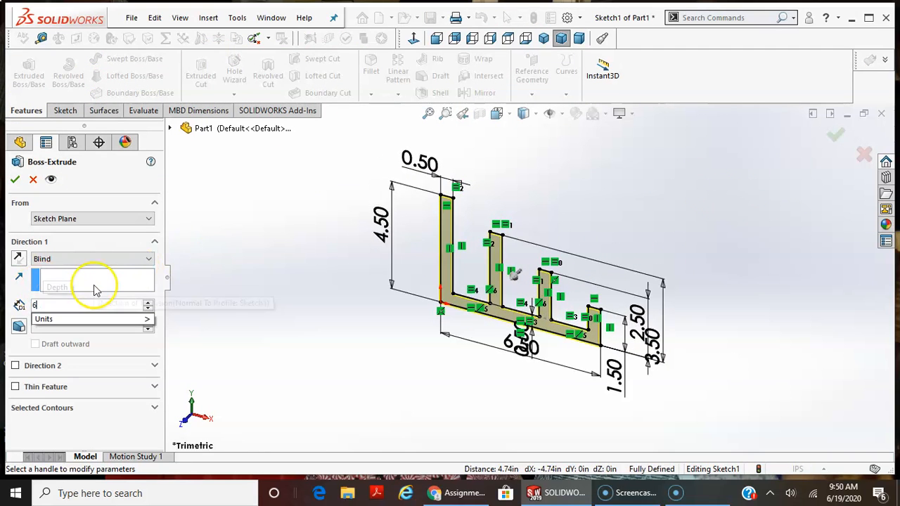
key(Return)
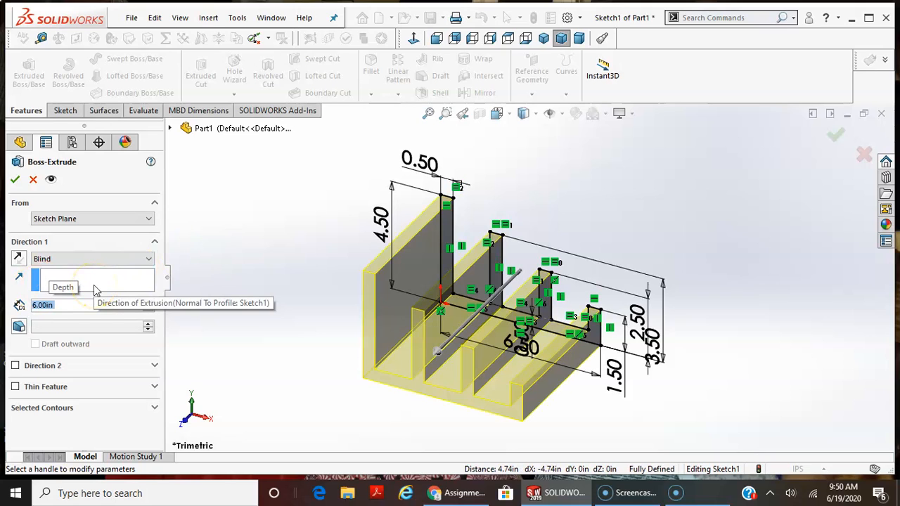
click(67, 258)
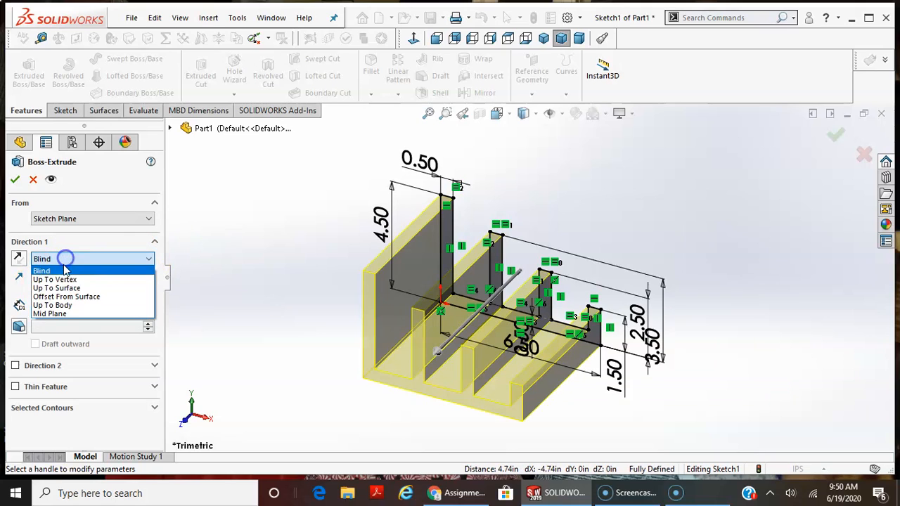
click(61, 314)
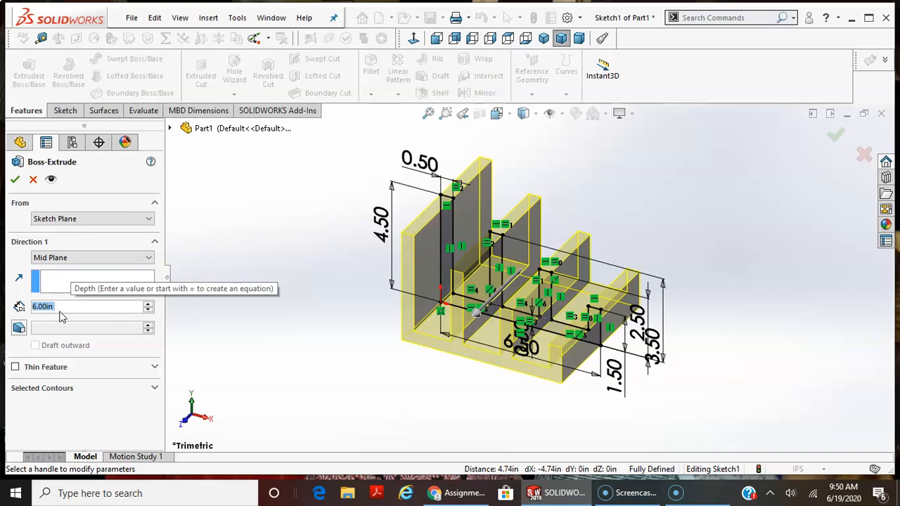
click(83, 318)
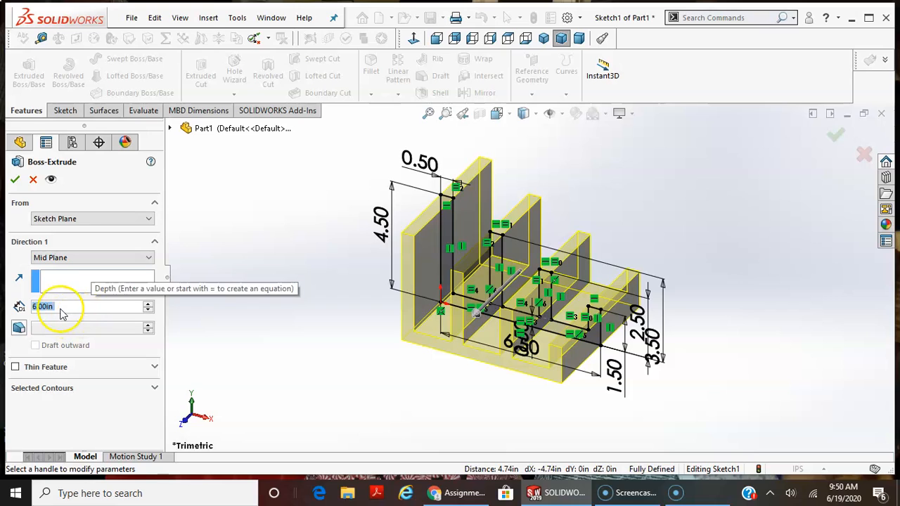
click(51, 258)
click(57, 313)
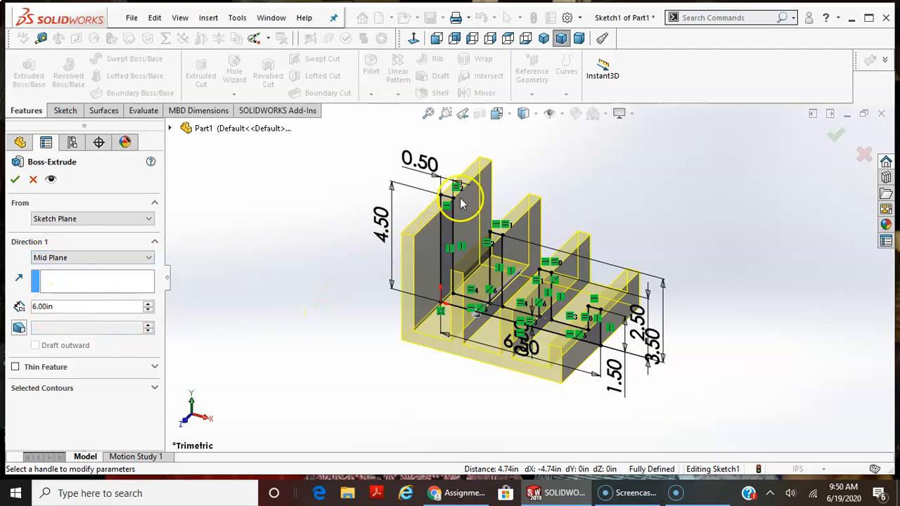
click(15, 180)
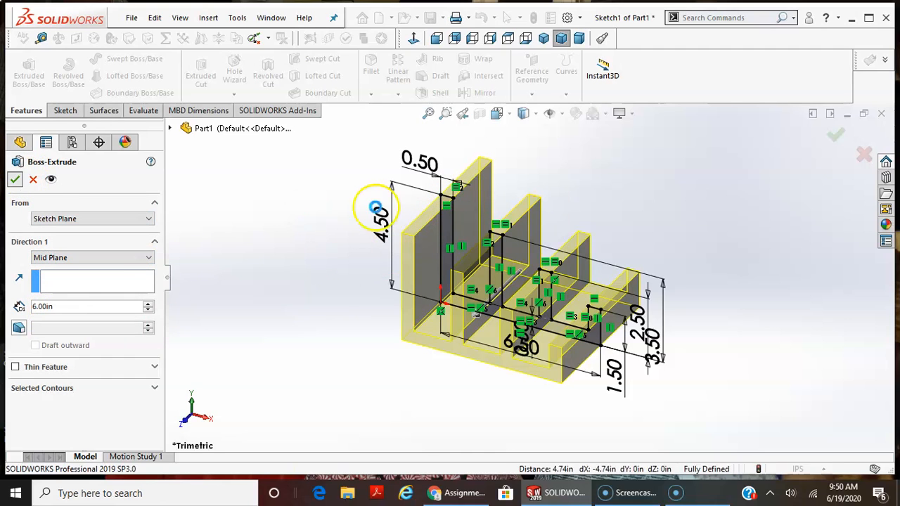
- Start a new sketch on the inner face of the tallest wall
mouse_move(609, 223)
middle_down()
mouse_move(719, 176)
mouse_move(769, 192)
mouse_move(713, 197)
mouse_move(715, 237)
mouse_move(697, 232)
middle_up()
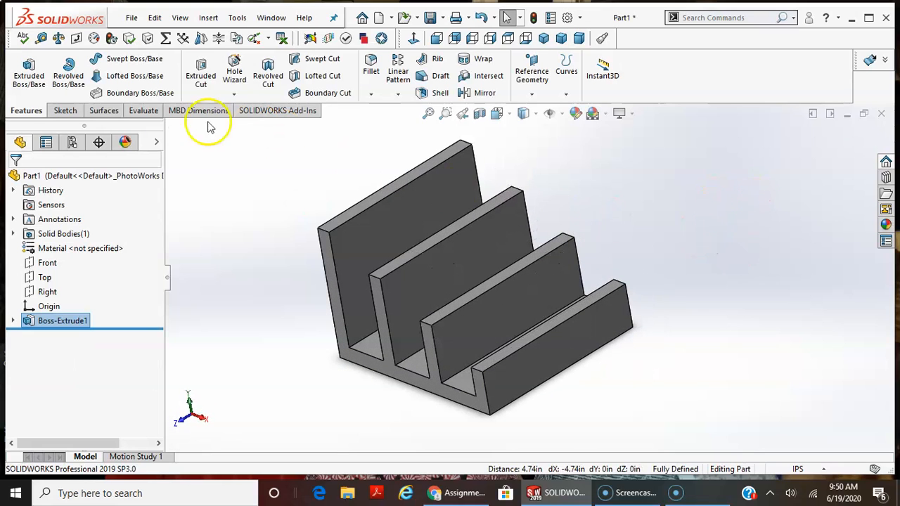
click(65, 112)
click(23, 69)
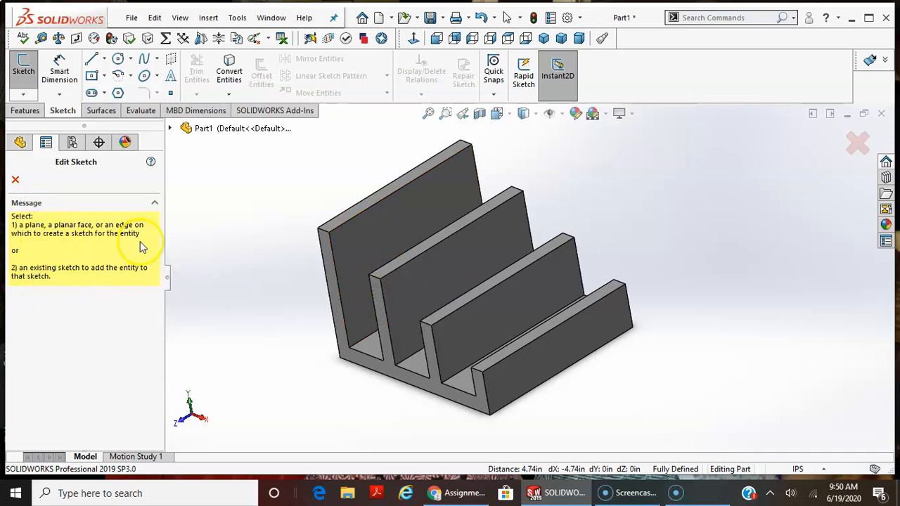
click(386, 239)
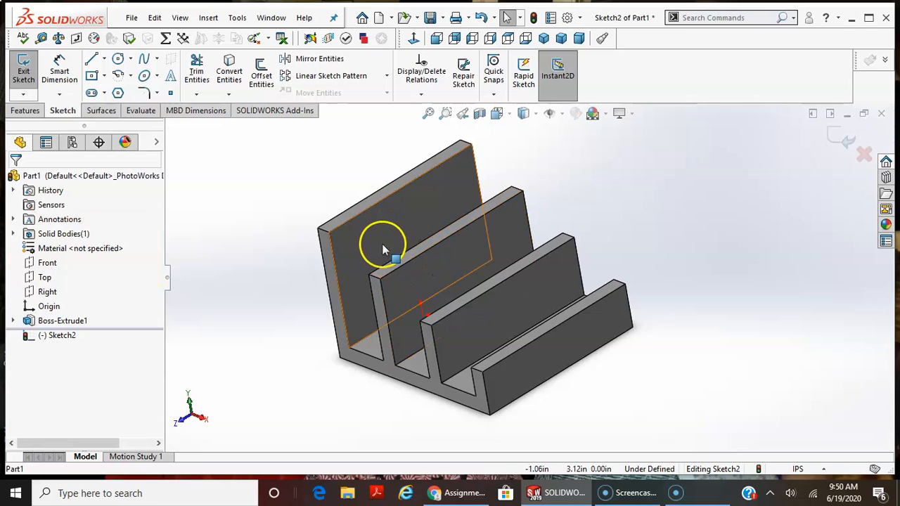
- Sketch a closed arch standing on the face's lower edge, with vertical sides about 2.34 in high and a tangent arc of about 1.21 in radius
scroll(442, 265, down, 2)
mouse_move(676, 199)
middle_down()
mouse_move(695, 202)
mouse_move(677, 177)
mouse_move(686, 186)
middle_up()
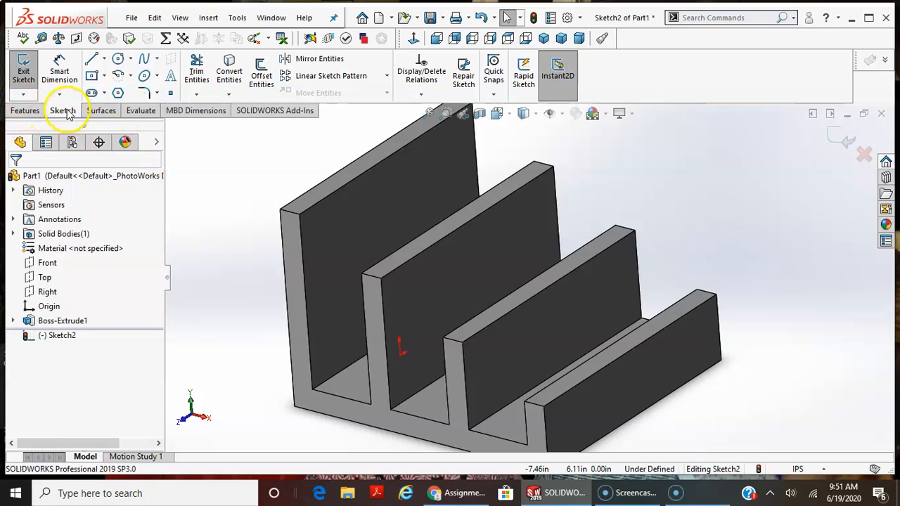
click(92, 59)
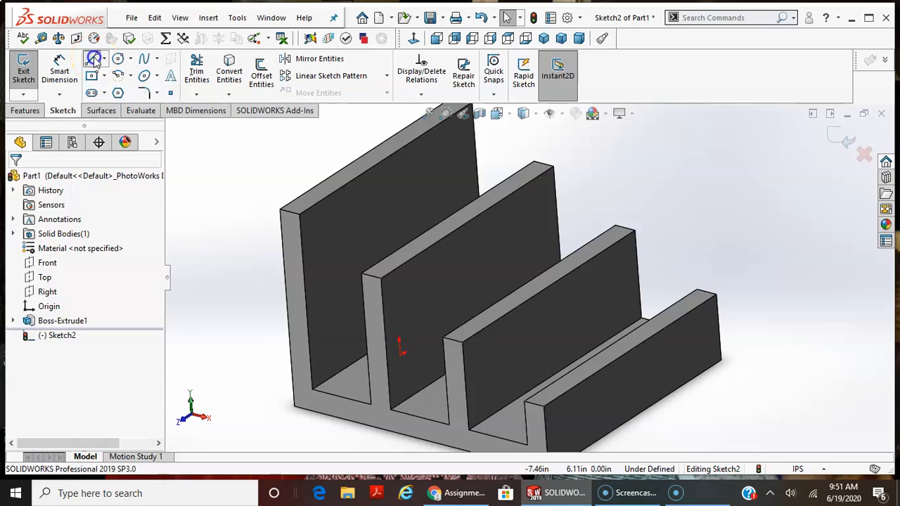
click(359, 363)
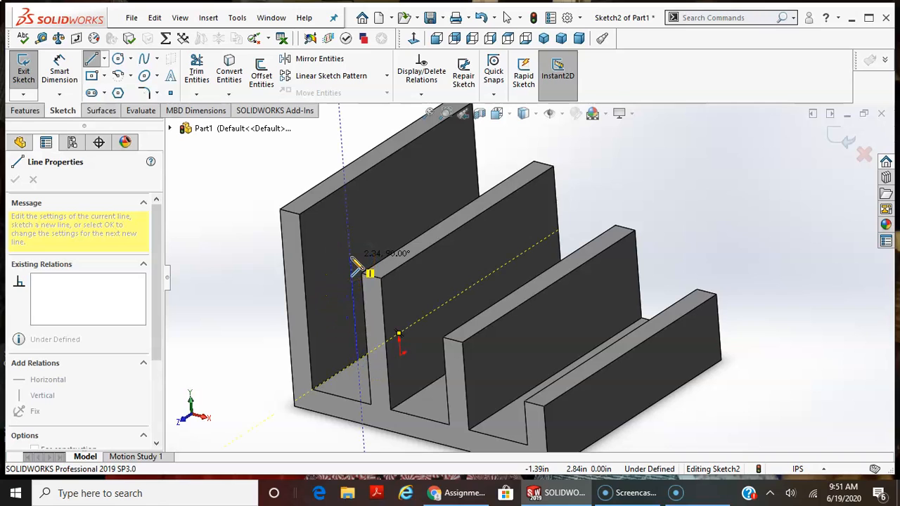
drag(351, 258, 410, 176)
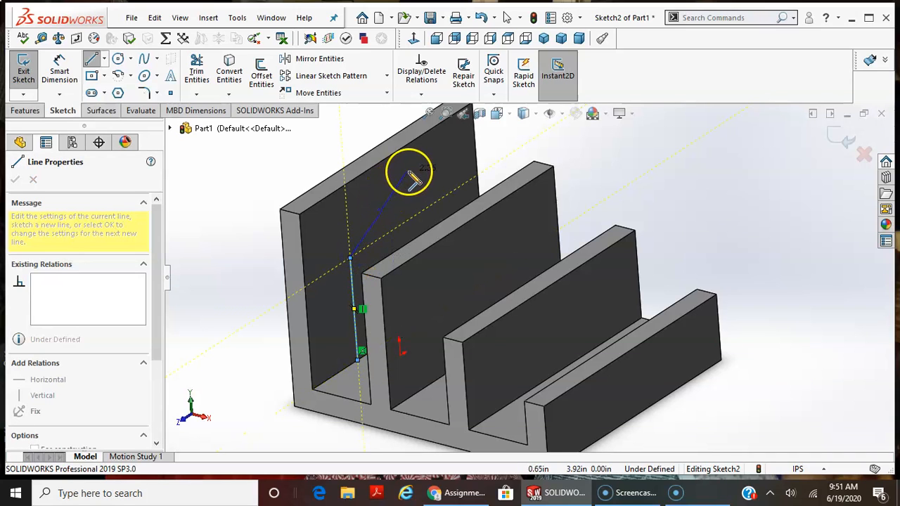
scroll(412, 176, down, 2)
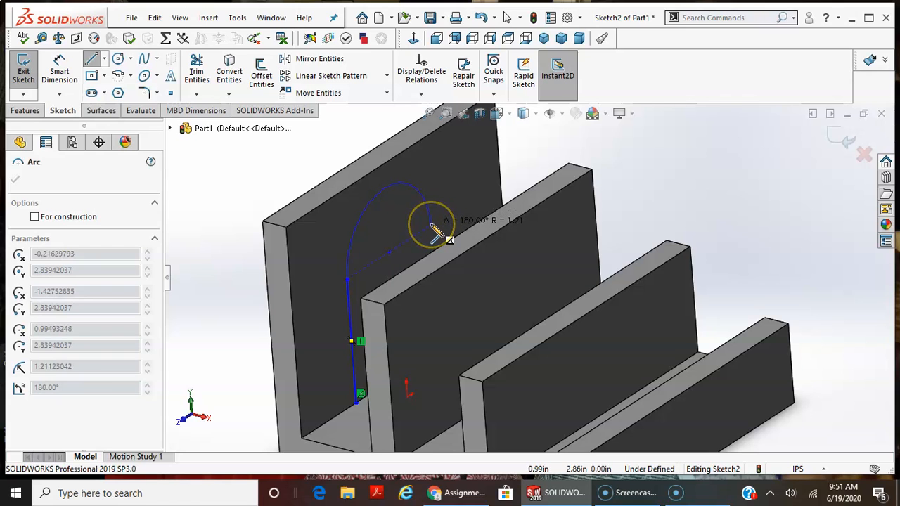
click(432, 226)
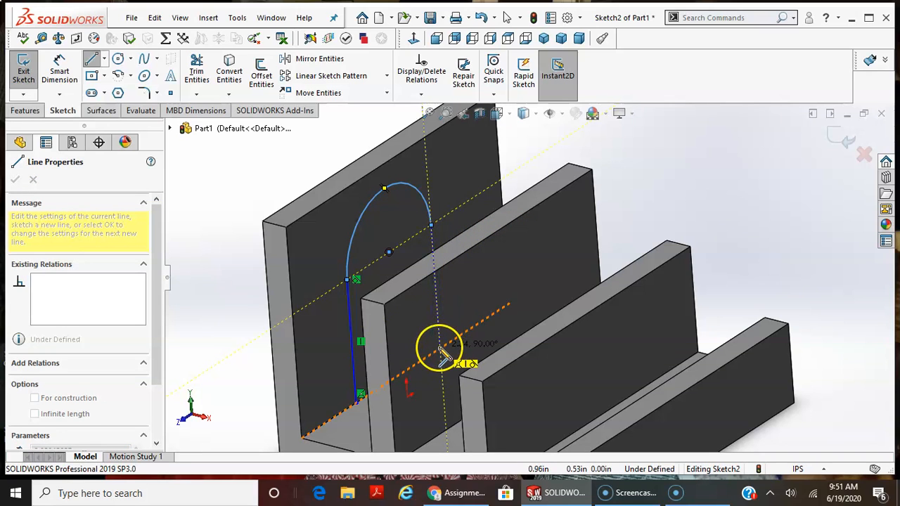
click(442, 345)
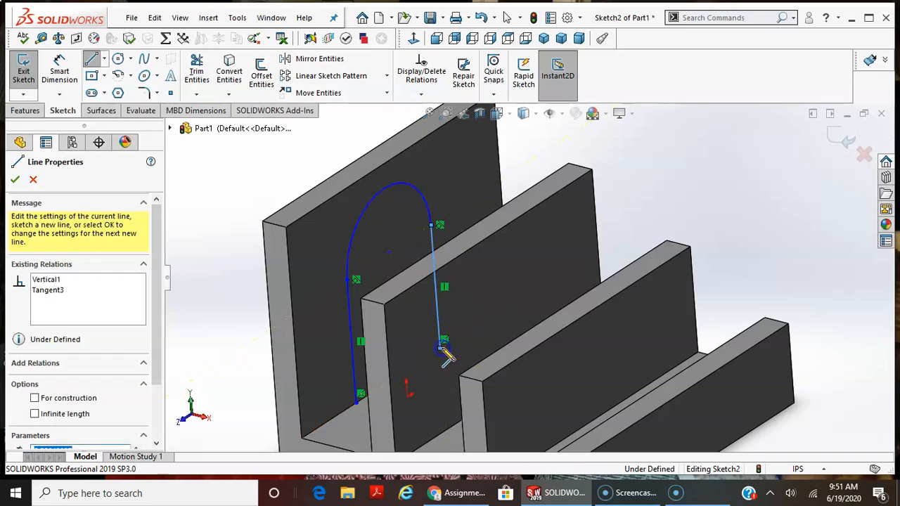
click(357, 400)
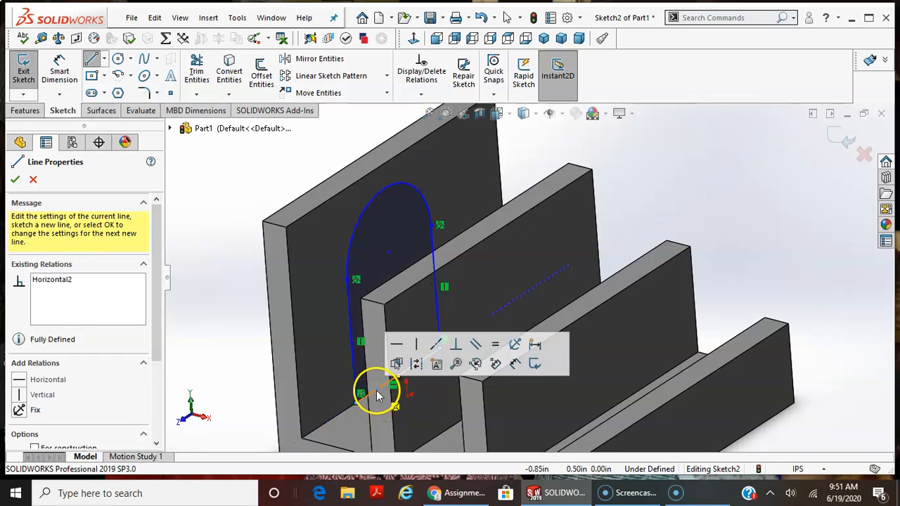
- Dimension the arch's arc with a radius of 1.5 in
scroll(702, 233, up, 3)
mouse_move(702, 232)
middle_down()
mouse_move(655, 217)
mouse_move(660, 230)
mouse_move(675, 225)
mouse_move(701, 258)
mouse_move(685, 199)
mouse_move(696, 190)
middle_up()
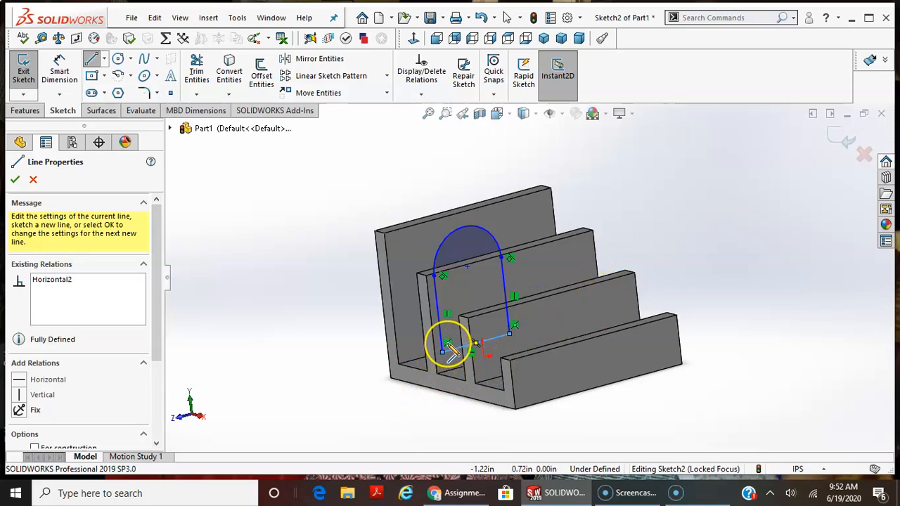
click(510, 332)
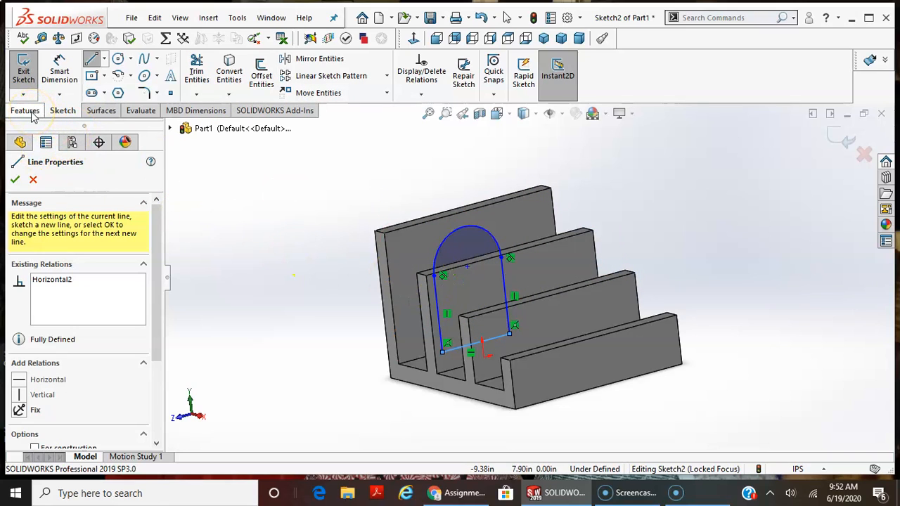
click(60, 68)
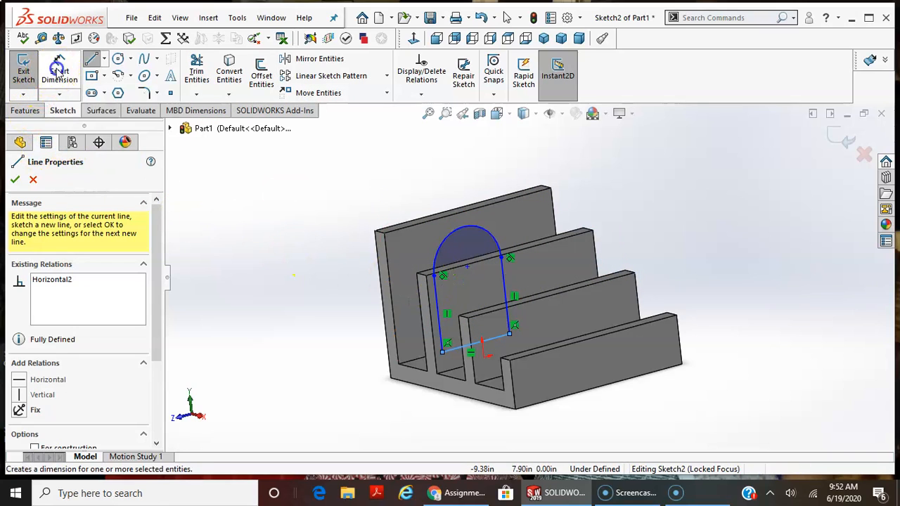
click(454, 238)
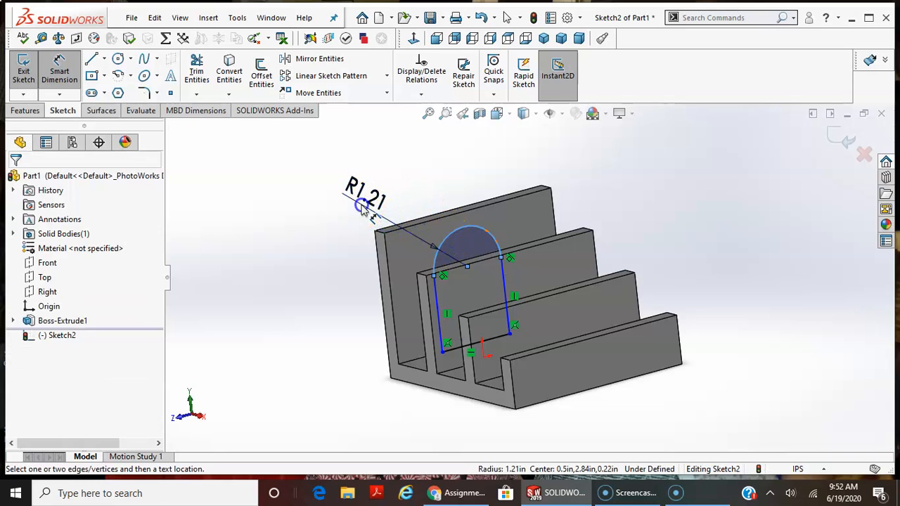
click(363, 210)
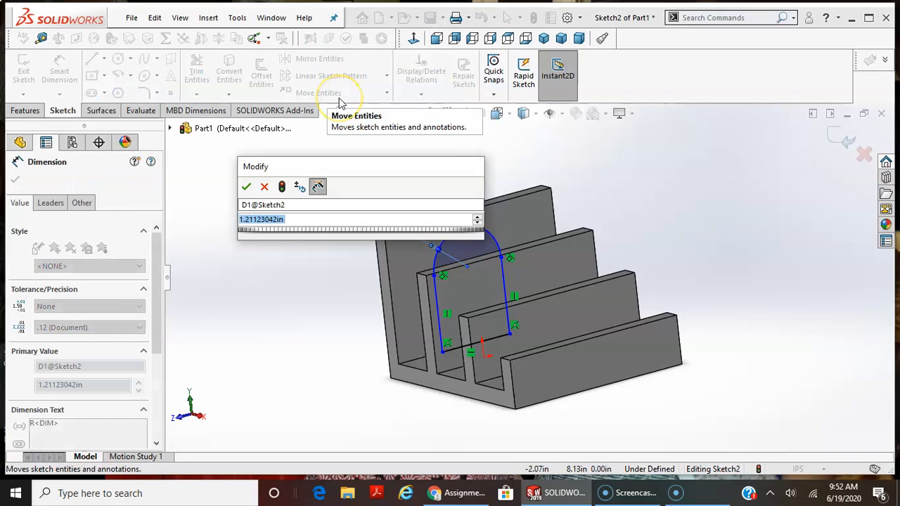
text(1.5)
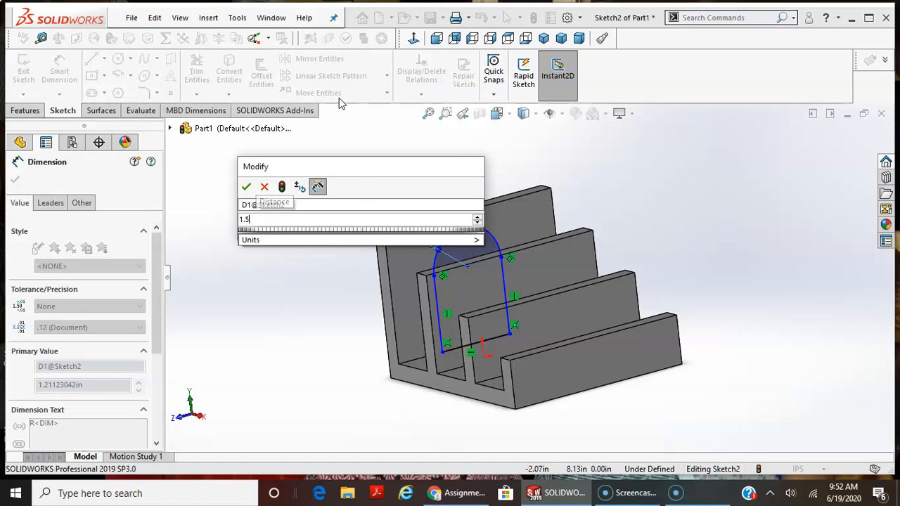
key(Return)
- Change the arc's radius dimension to 0.75 in and finally to 1 in
click(101, 111)
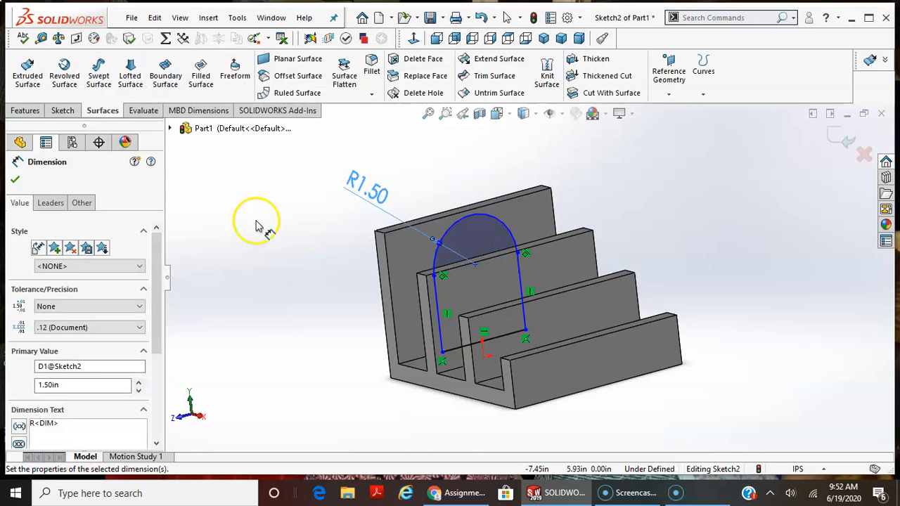
click(392, 187)
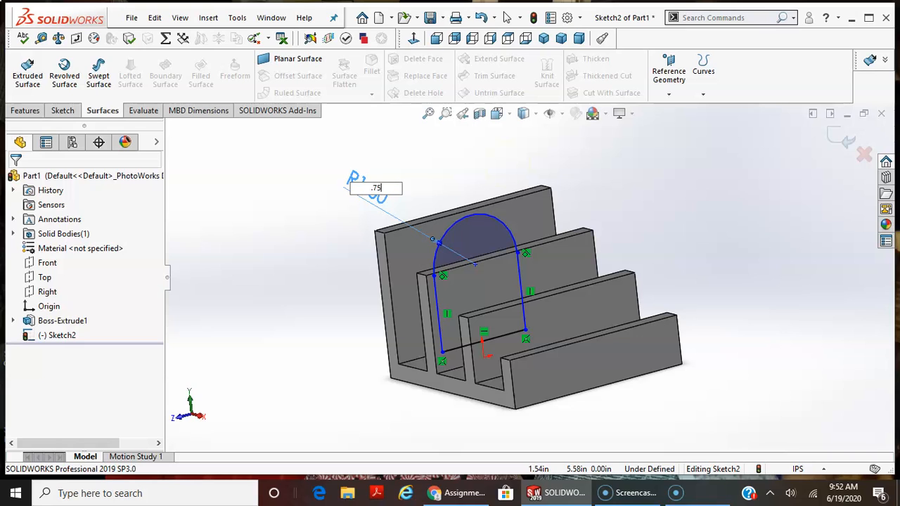
text(.75)
key(Return)
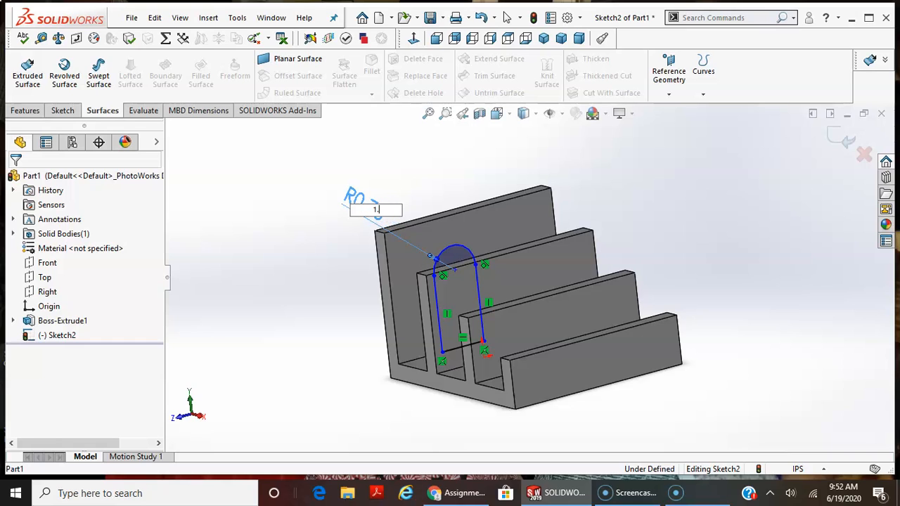
key(Return)
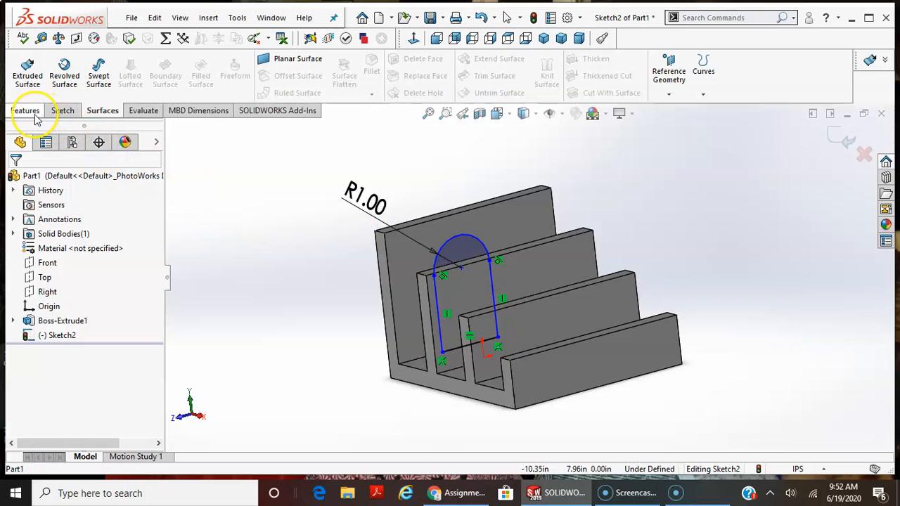
- Dimension the arch's arc centre 3 in from the tallest wall's far vertical edge
click(554, 209)
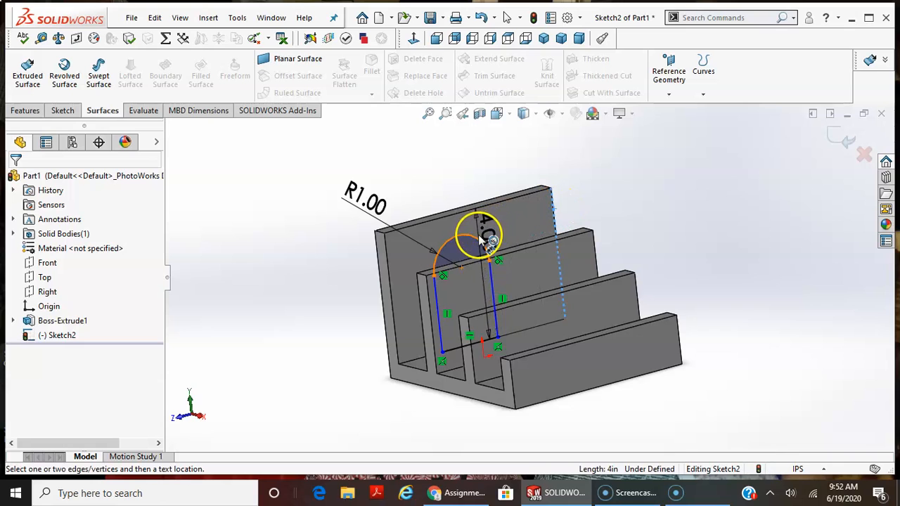
click(479, 237)
click(595, 147)
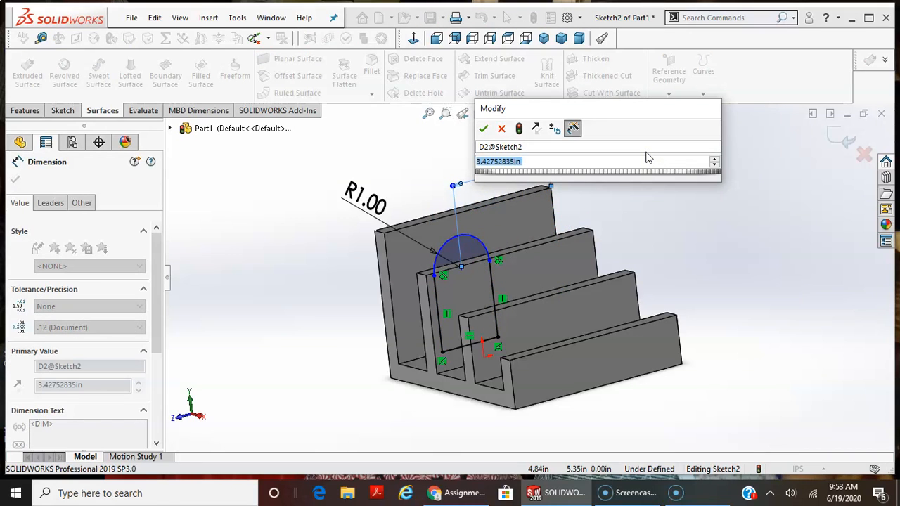
text(2)
key(BackSpace)
text(3)
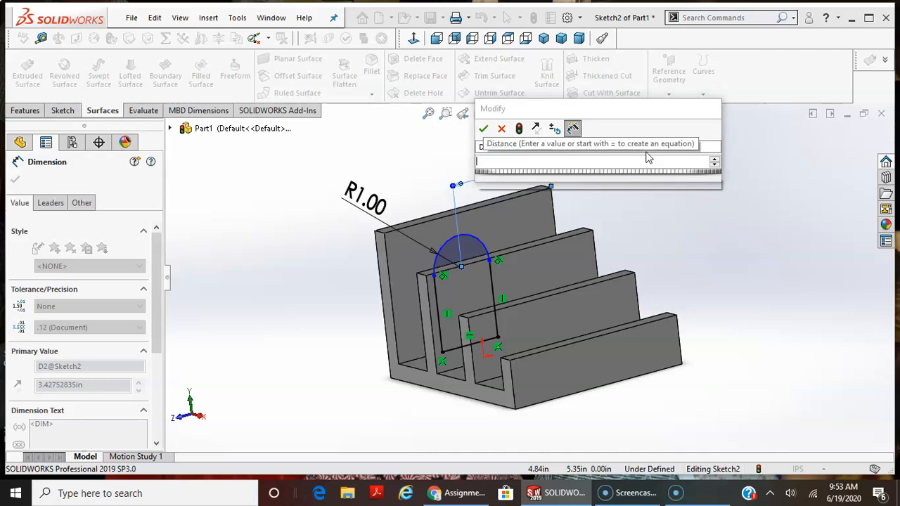
key(Return)
- Dimension the arch's arc centre 2.25 in below the top edge of the tallest wall's inner face
mouse_move(725, 294)
middle_down()
mouse_move(671, 299)
mouse_move(701, 298)
mouse_move(713, 317)
middle_up()
scroll(448, 241, down, 3)
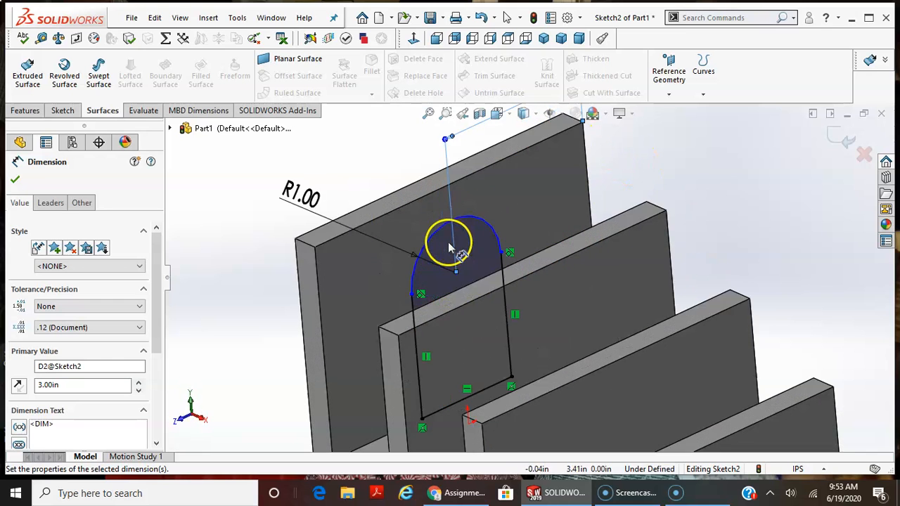
mouse_move(526, 261)
middle_down()
mouse_move(533, 231)
mouse_move(523, 226)
mouse_move(516, 272)
middle_up()
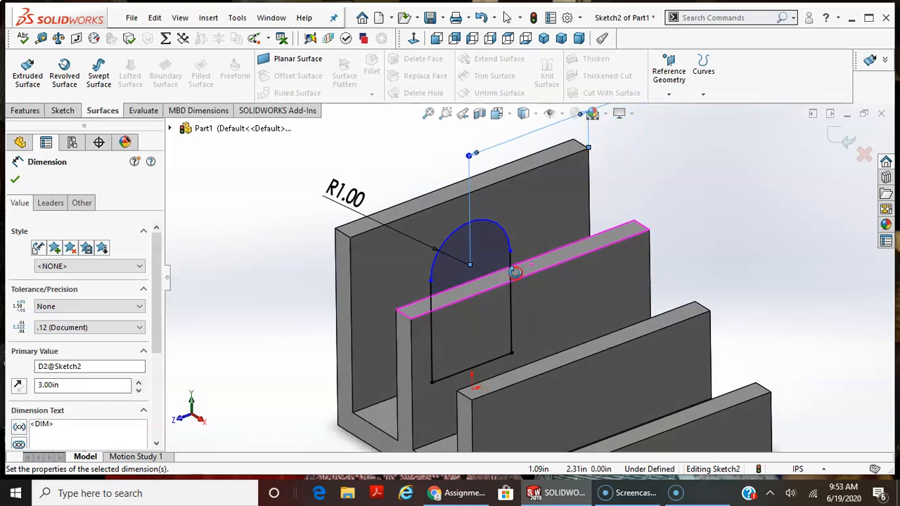
click(456, 237)
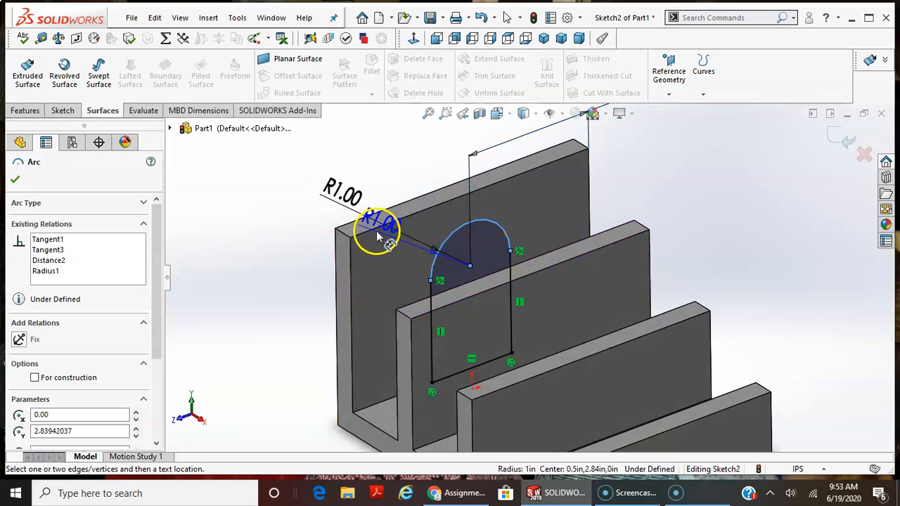
click(367, 218)
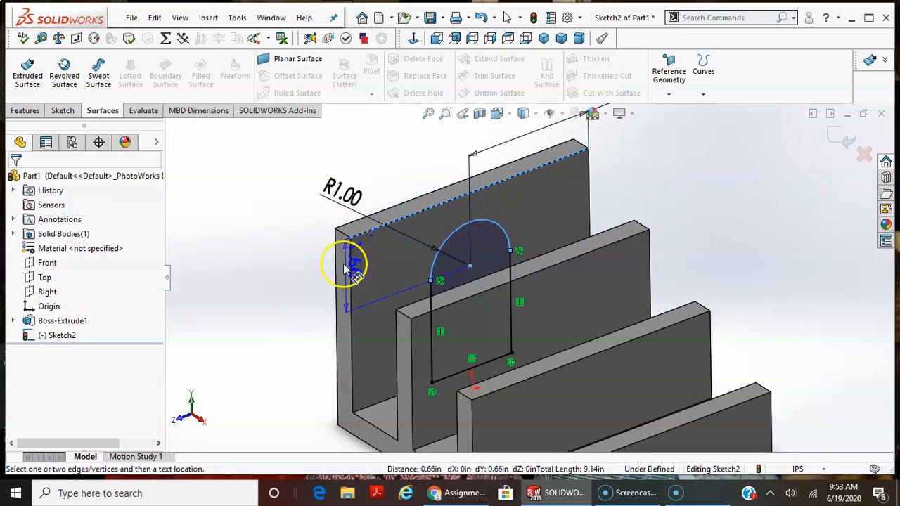
click(297, 304)
text(2.25)
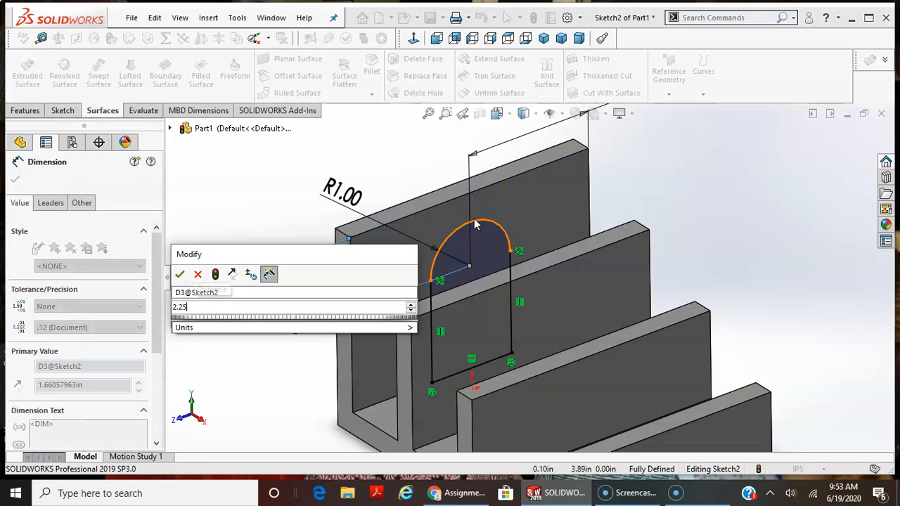
key(Return)
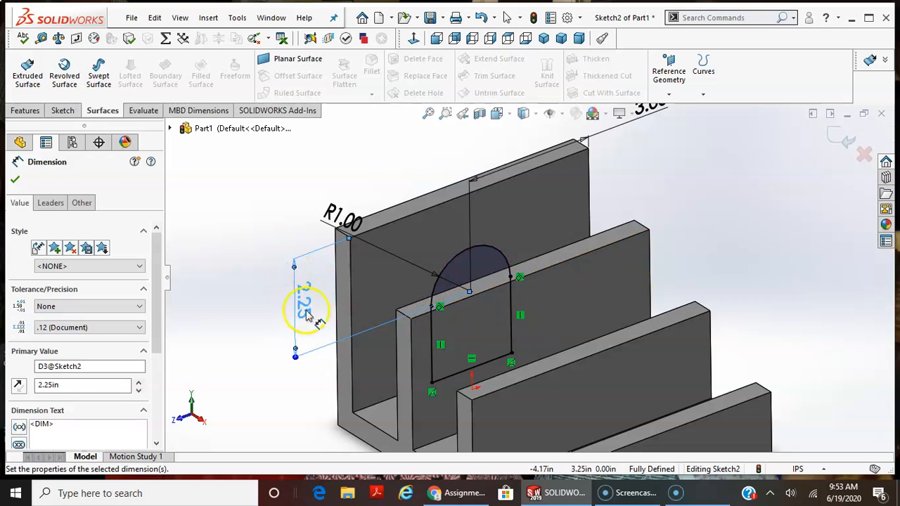
key(f)
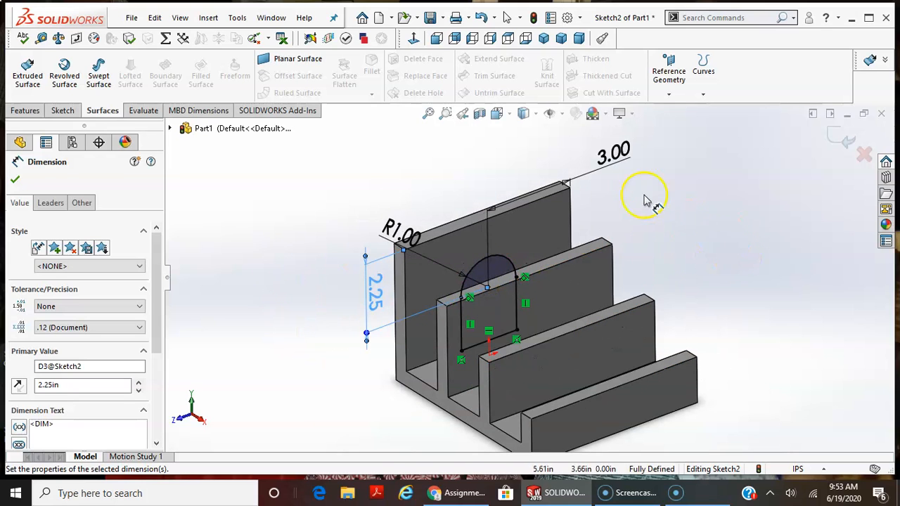
click(618, 157)
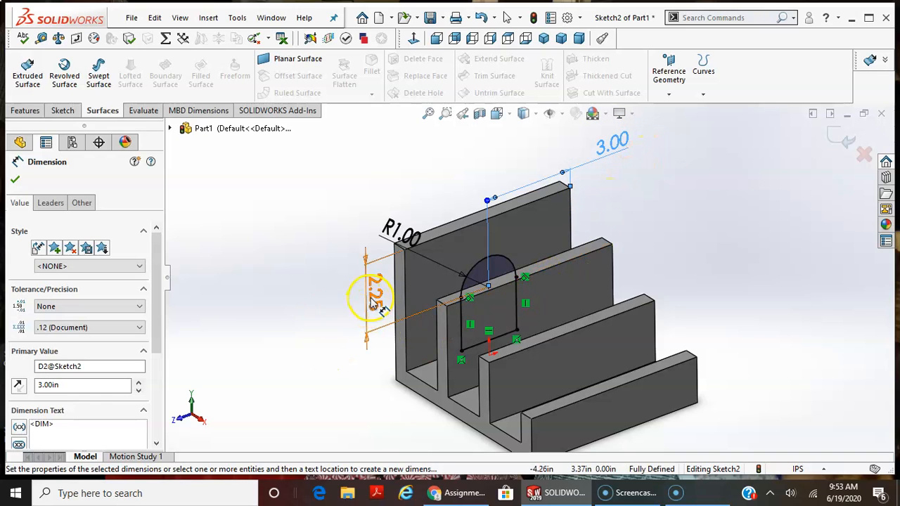
middle_drag(720, 271, 721, 244)
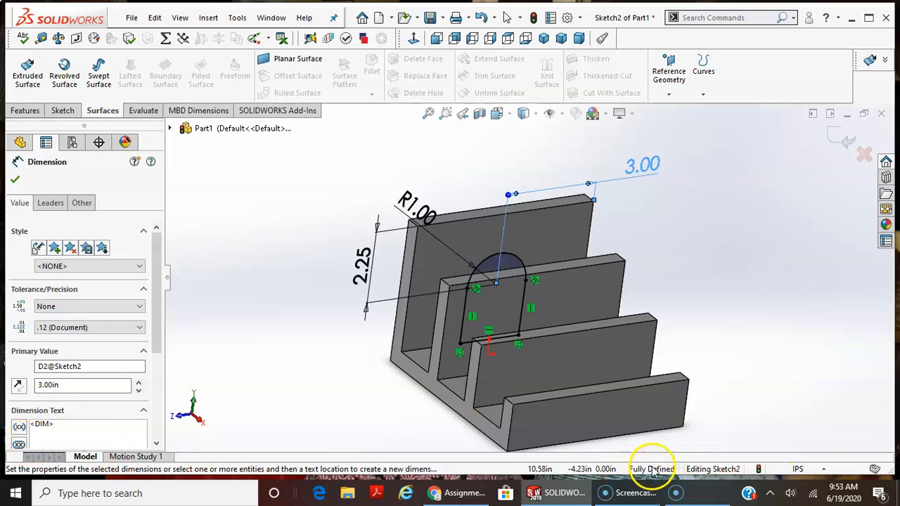
middle_drag(694, 392, 523, 291)
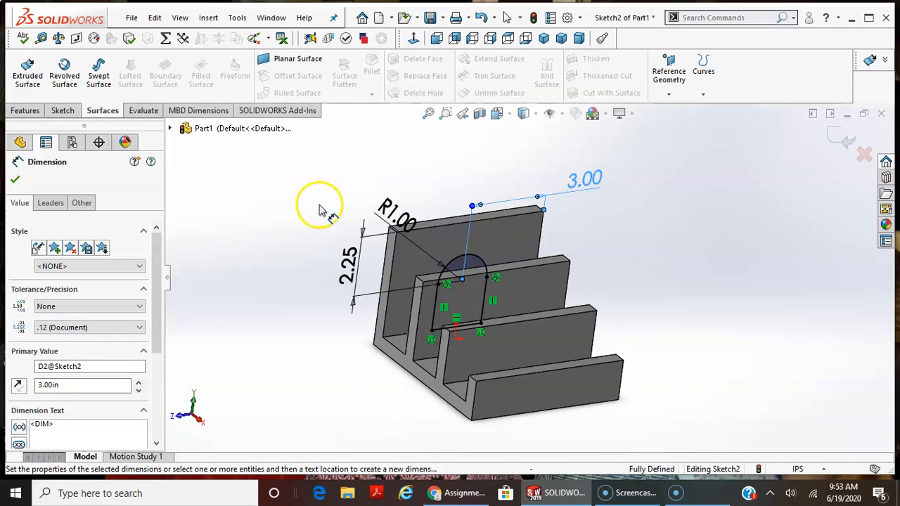
- Fill in the author's name and the title "extrusion option" in the part's summary information
click(550, 18)
click(235, 70)
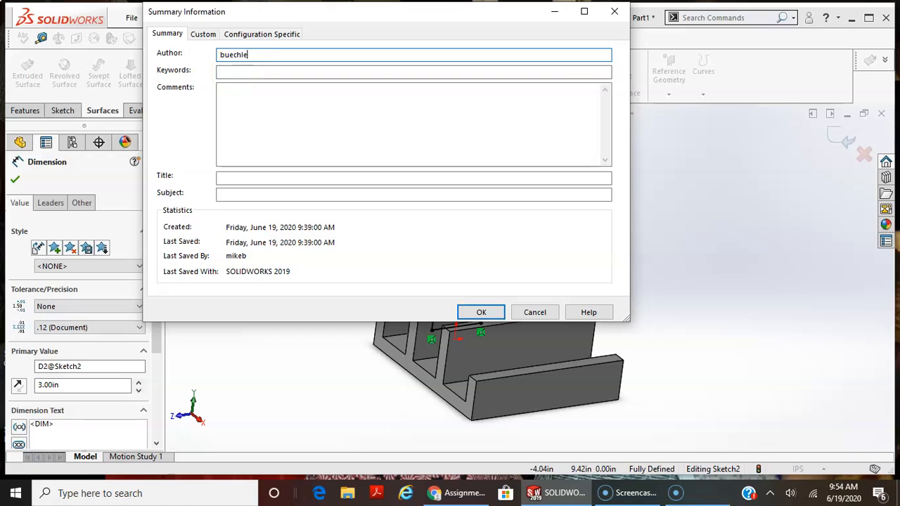
key(Tab)
key(Tab)
key(Tab)
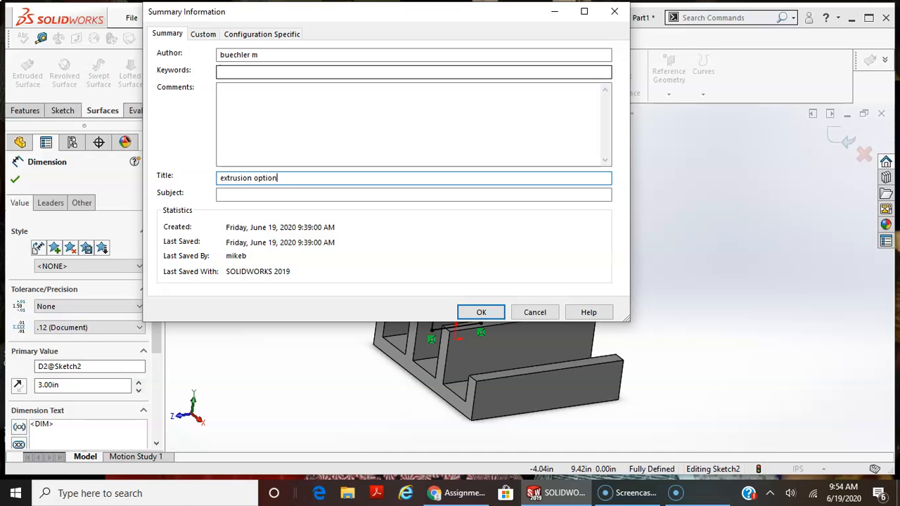
click(481, 312)
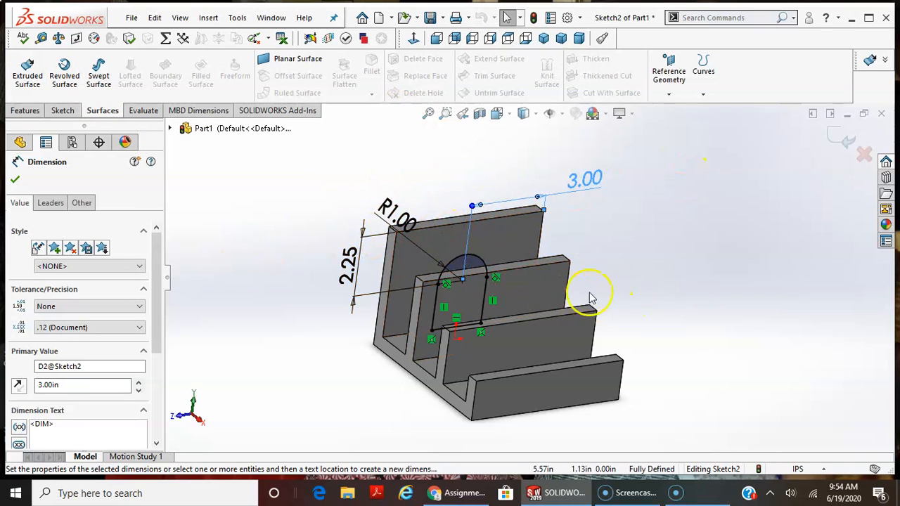
- Save the part on the Desktop with a file name made of the author's name followed by "extrusionoptions"
middle_drag(583, 298, 625, 291)
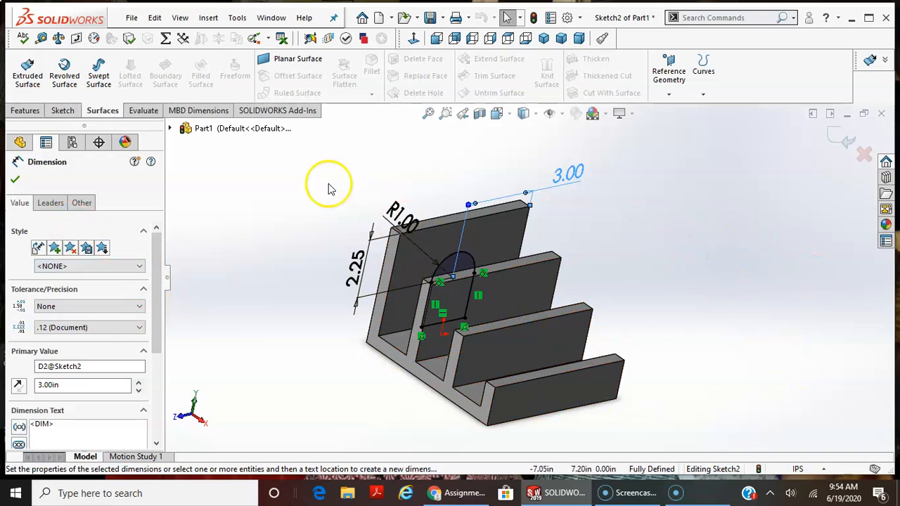
click(131, 19)
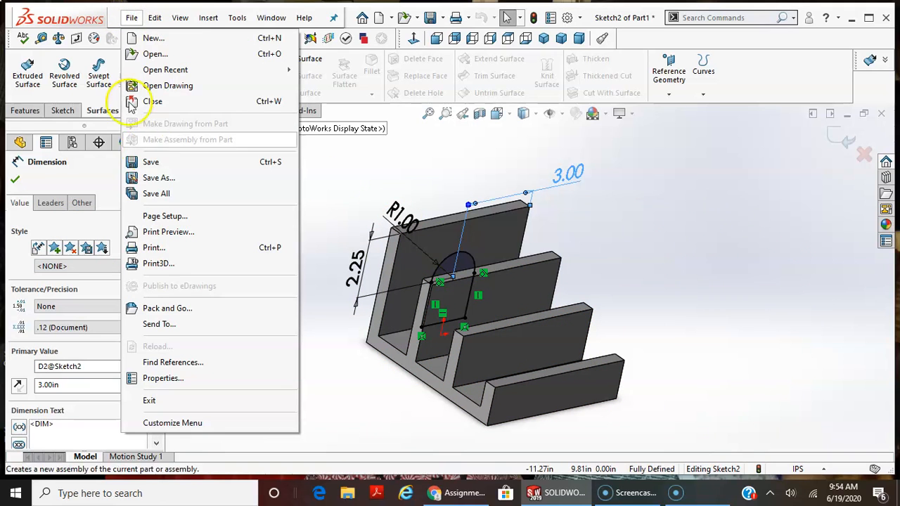
click(158, 180)
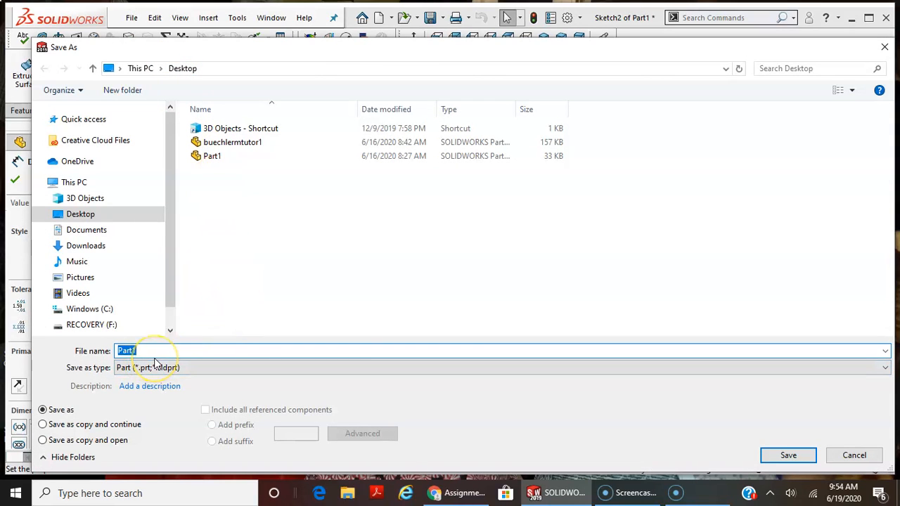
text(buechlerm)
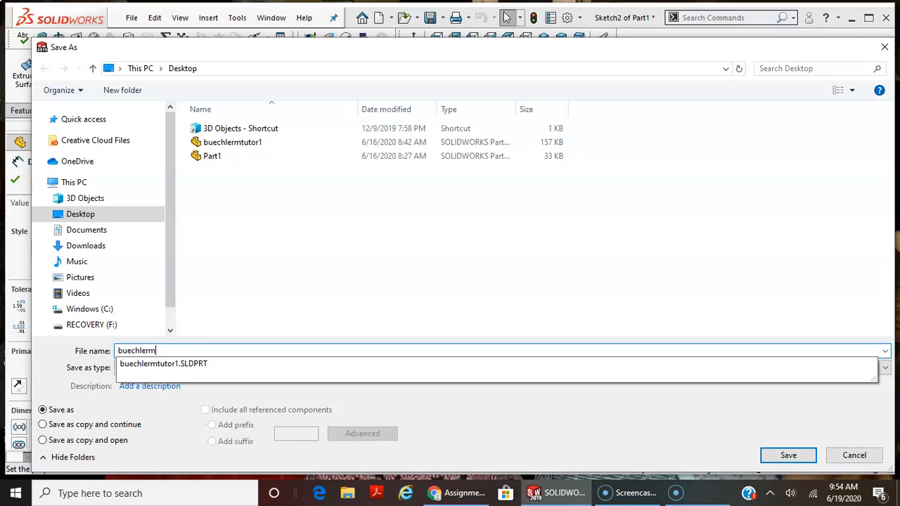
text(extrusionoptions)
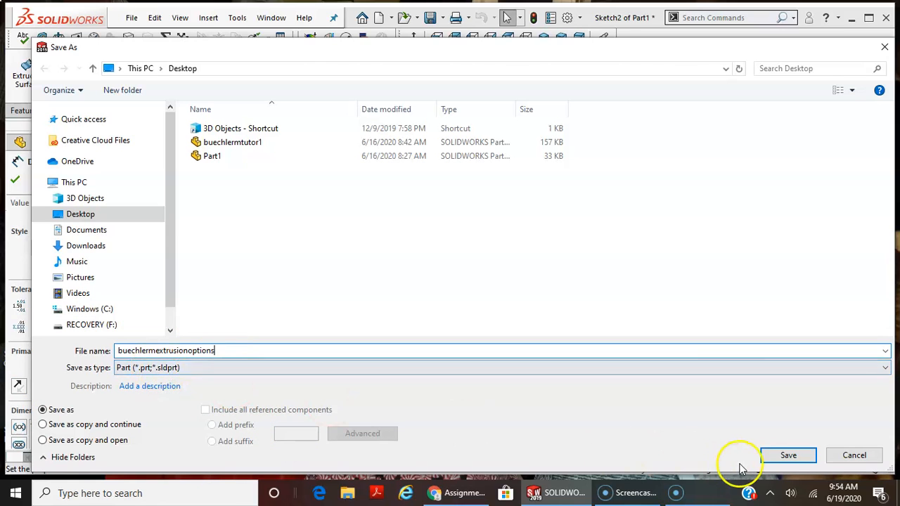
click(781, 457)
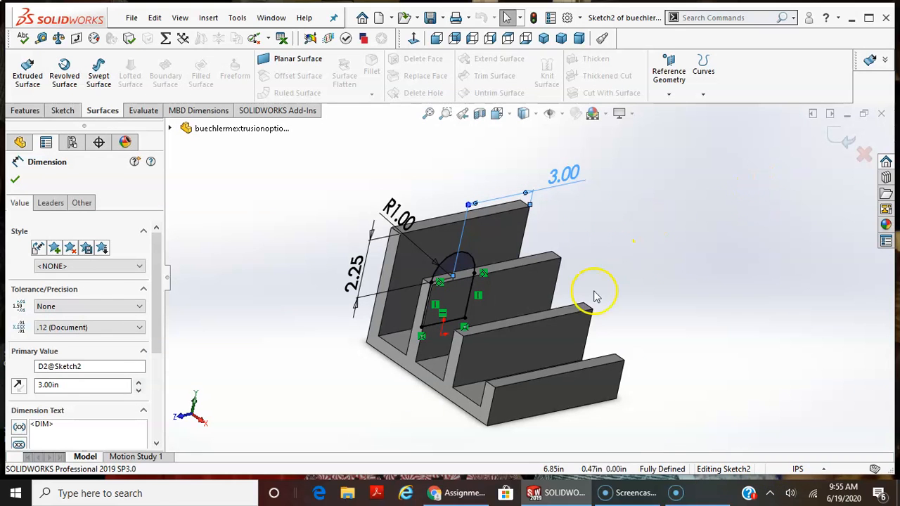
- Start an extruded boss from the arch sketch and try Up To Surface with the shortest wall's outer face
scroll(549, 295, down, 3)
middle_drag(556, 311, 694, 300)
scroll(661, 306, down, 1)
scroll(461, 367, up, 4)
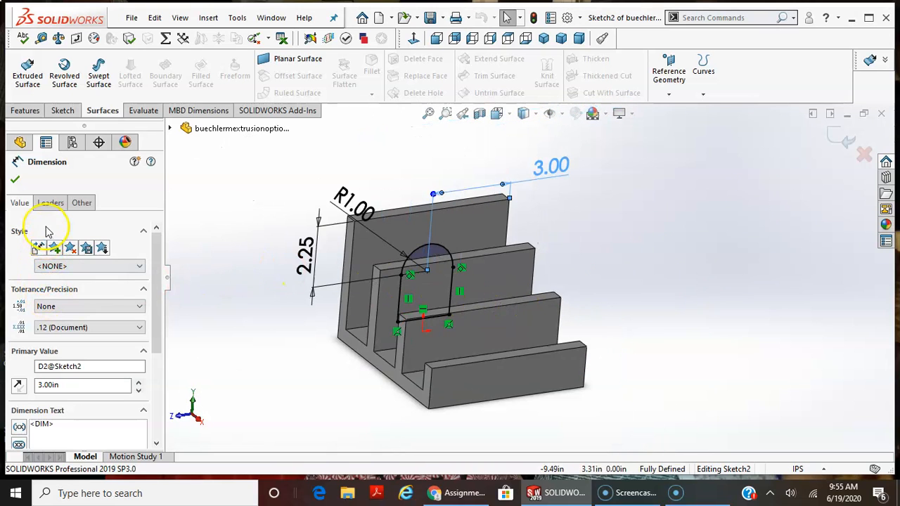
click(26, 111)
click(29, 77)
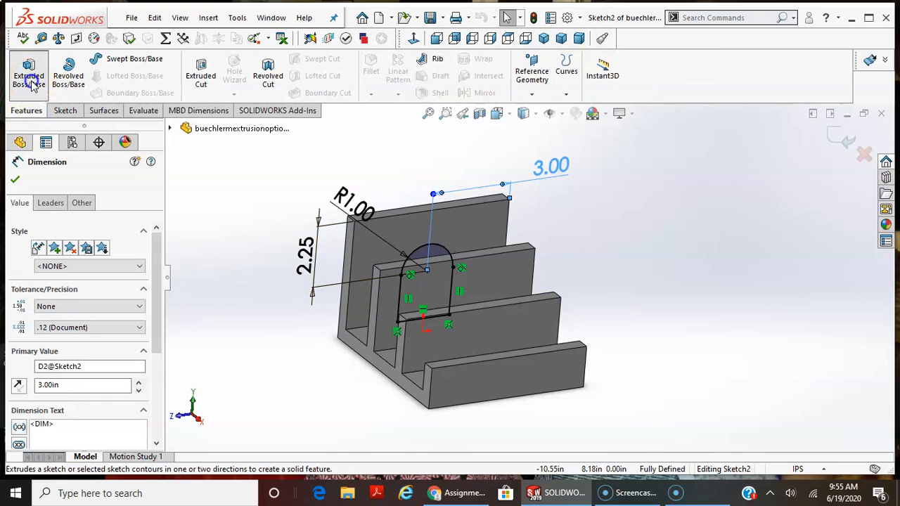
middle_drag(651, 367, 685, 352)
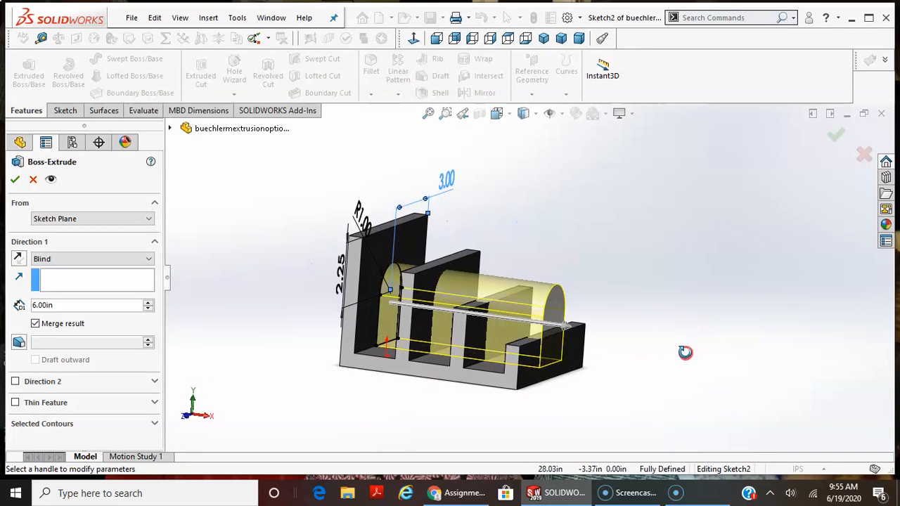
click(34, 260)
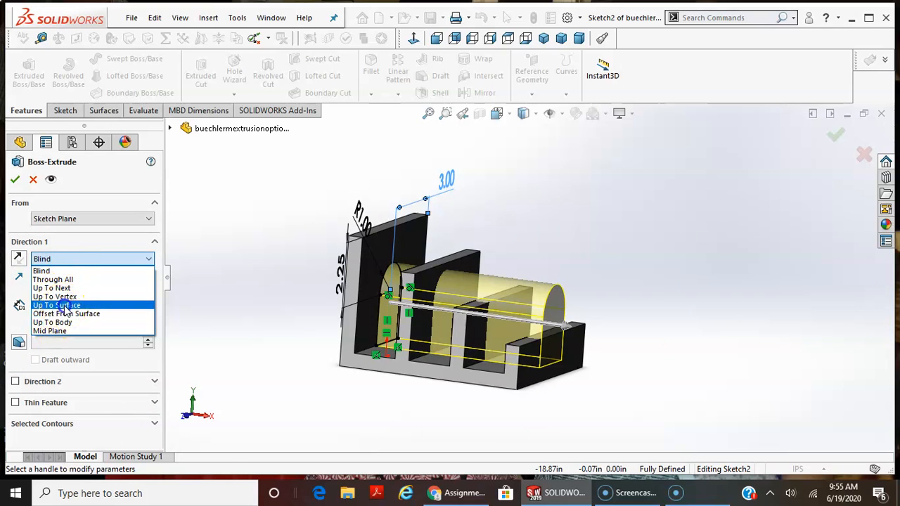
click(59, 305)
click(529, 362)
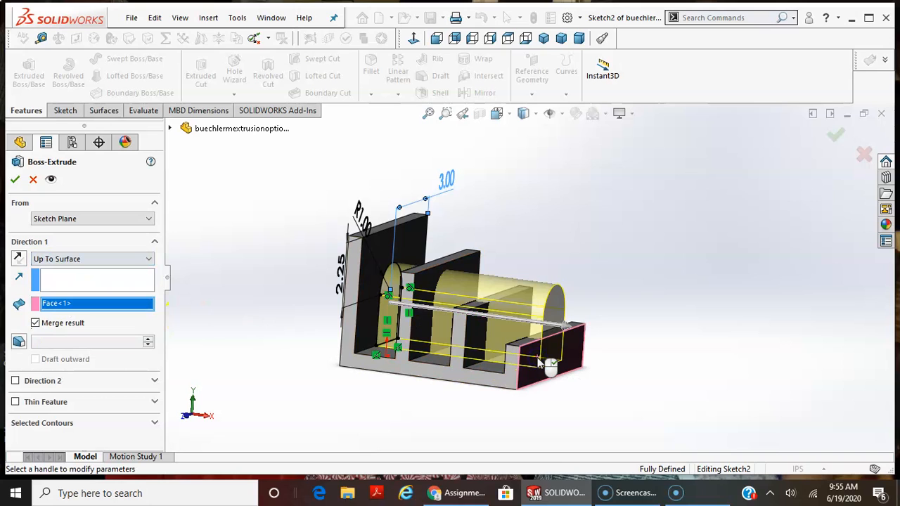
- Extrude the arch with the Up To Vertex end condition, using the lower outer edge of the shortest wall as the limit
click(66, 260)
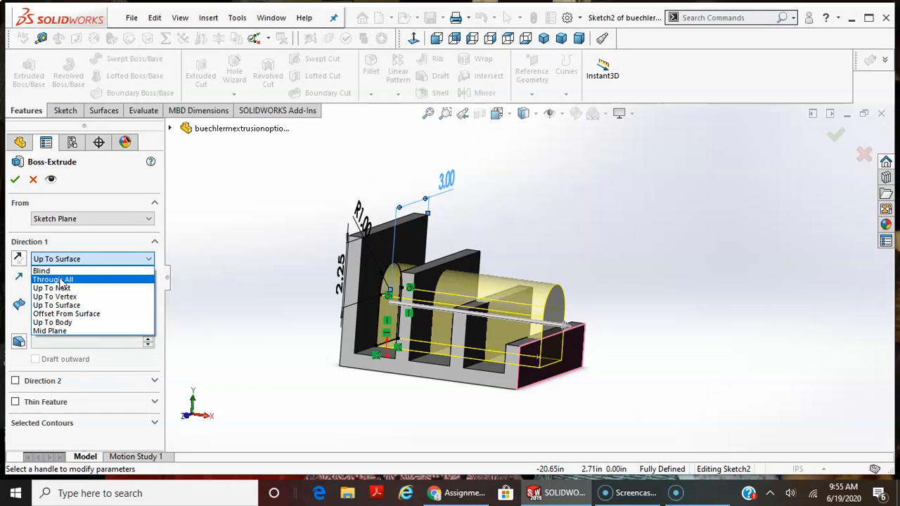
click(62, 281)
click(77, 259)
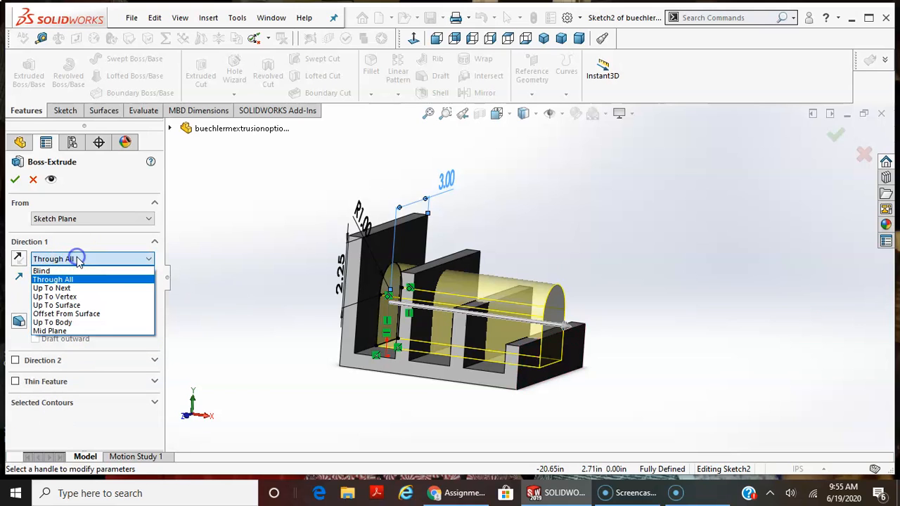
click(76, 299)
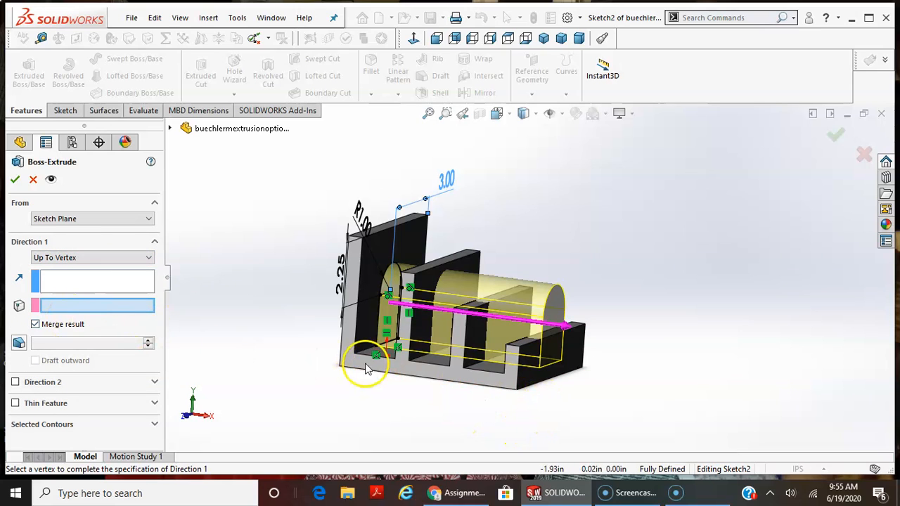
click(542, 391)
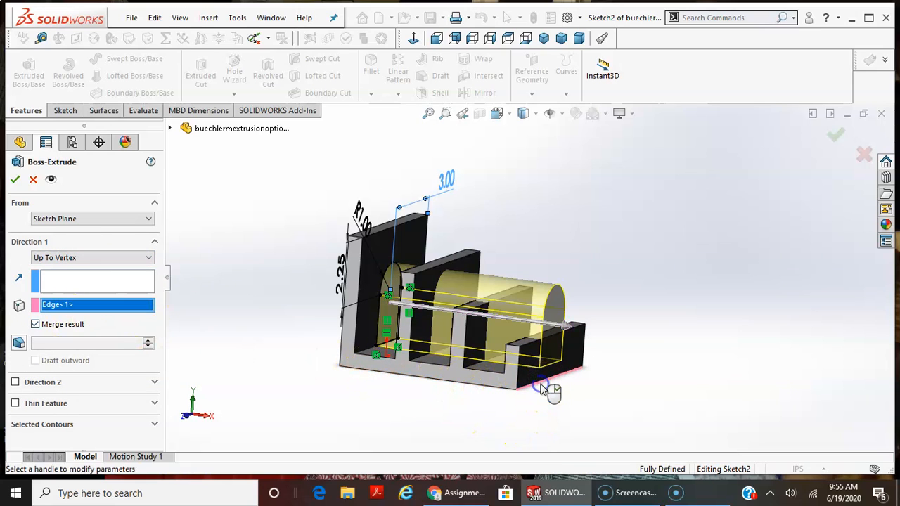
click(15, 180)
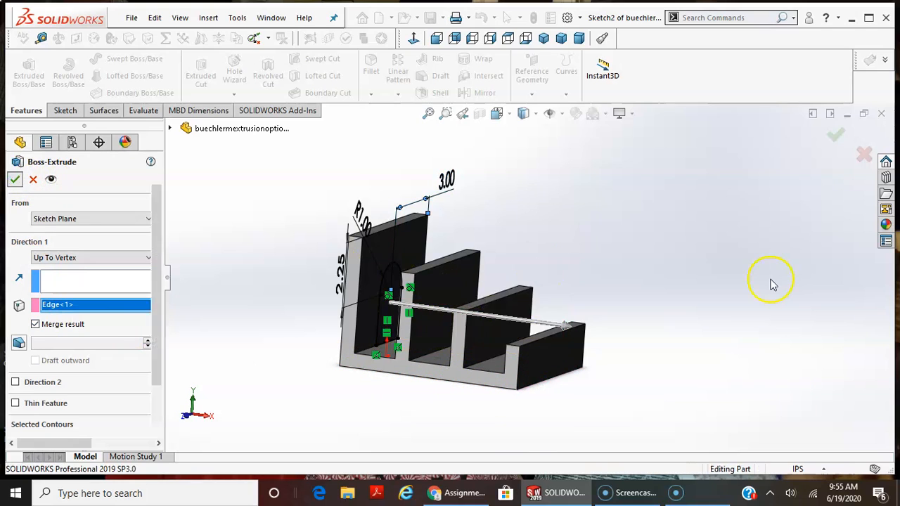
- Expand both extruded bosses in the feature tree to view their underlying sketches
middle_drag(690, 287, 706, 241)
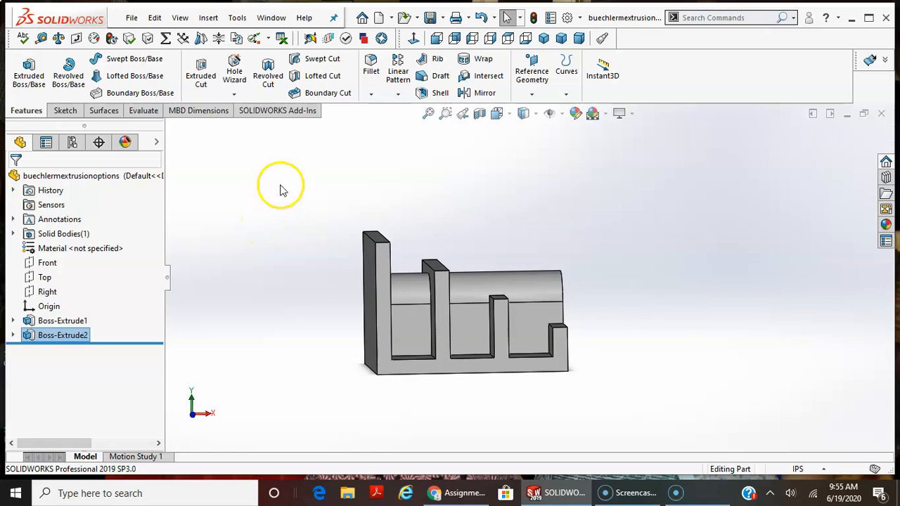
click(12, 335)
click(11, 321)
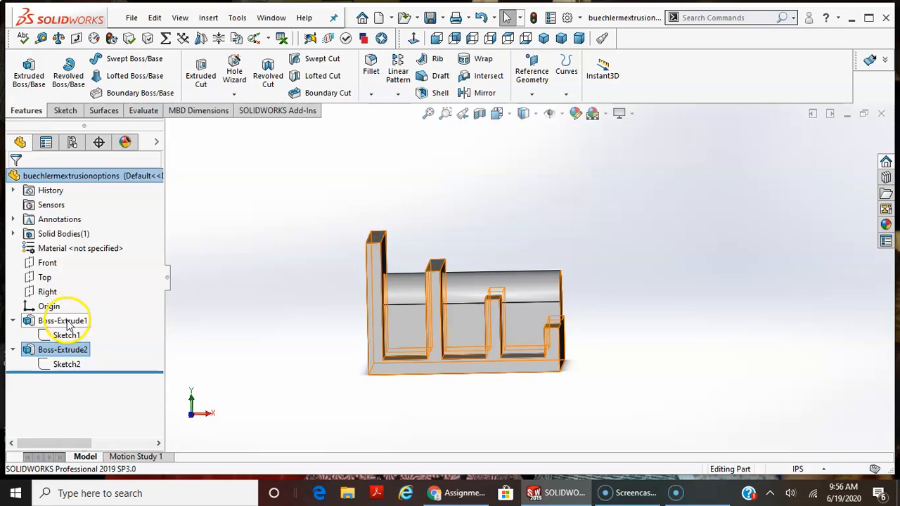
middle_drag(417, 287, 318, 295)
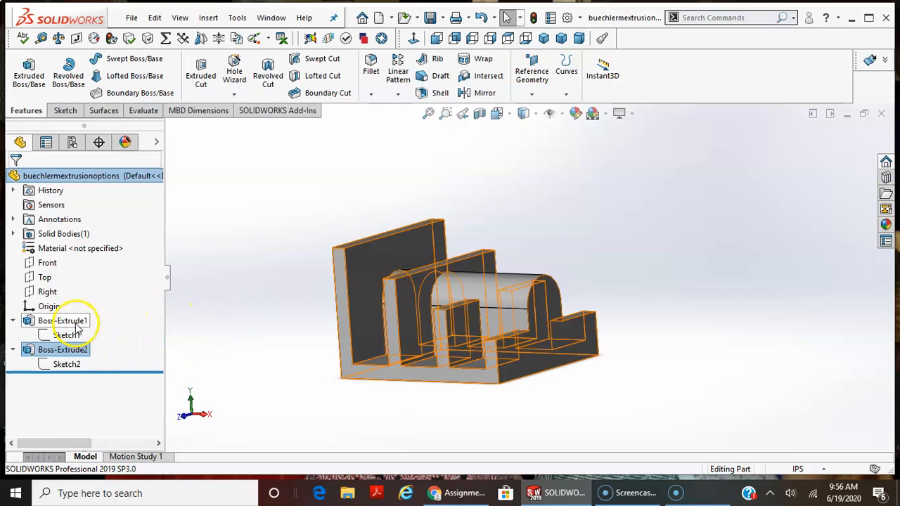
- Select the arch's sketch and its extruded boss in the feature tree to inspect how they sit in the part
click(64, 365)
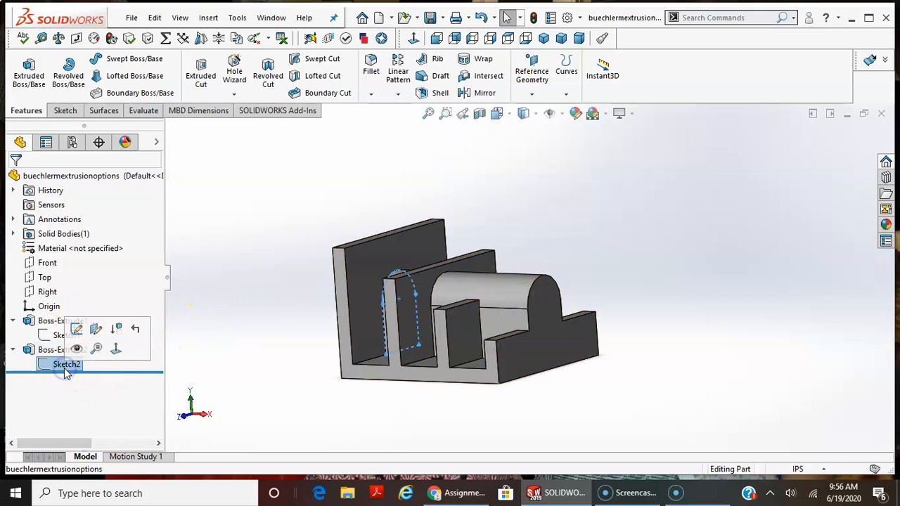
click(52, 351)
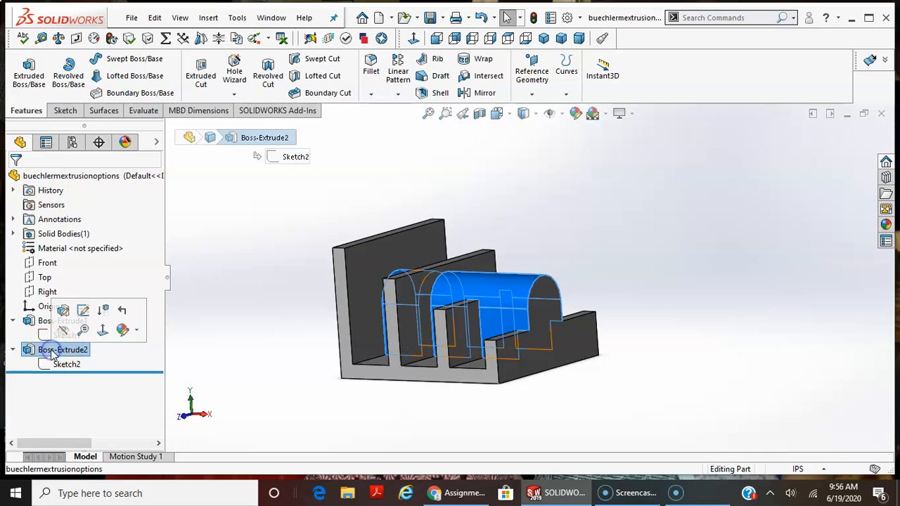
click(665, 251)
middle_drag(665, 251, 703, 254)
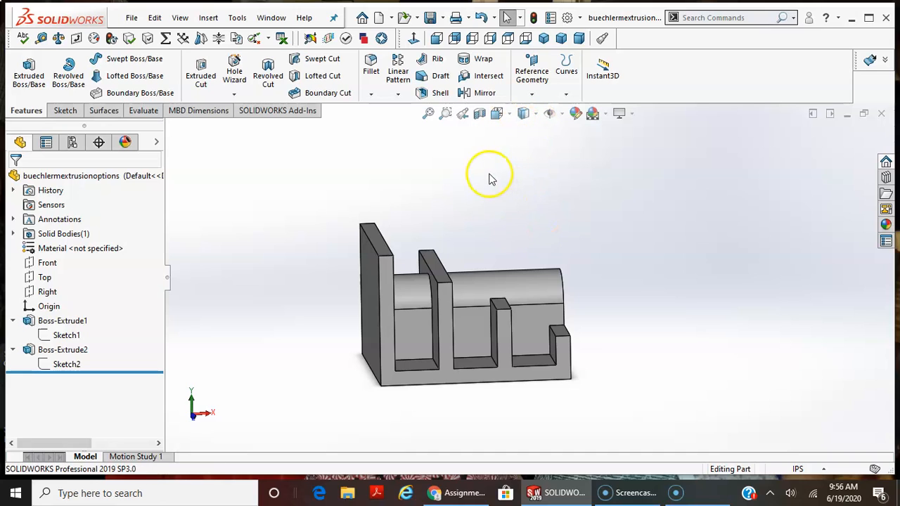
middle_drag(567, 254, 561, 224)
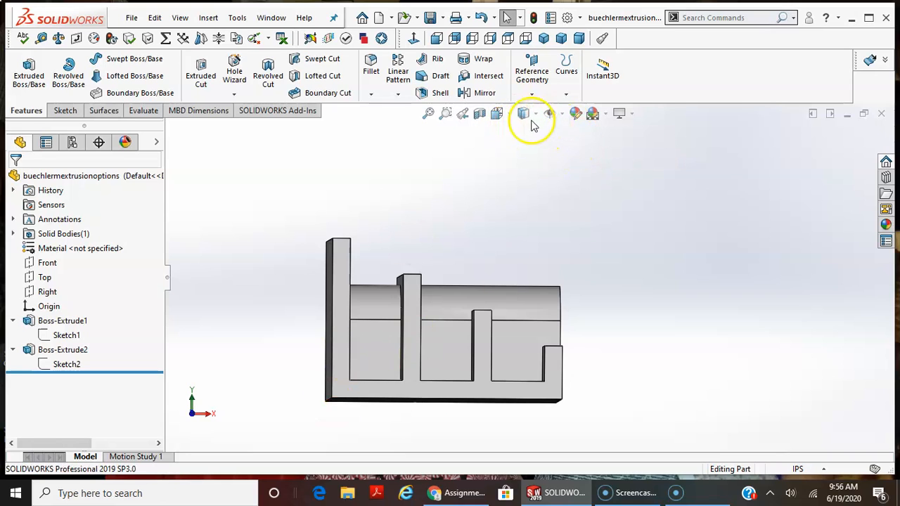
- Show the part in the Front view, window-select all of its edges with a box fully enclosing it, and clear the selection
click(508, 116)
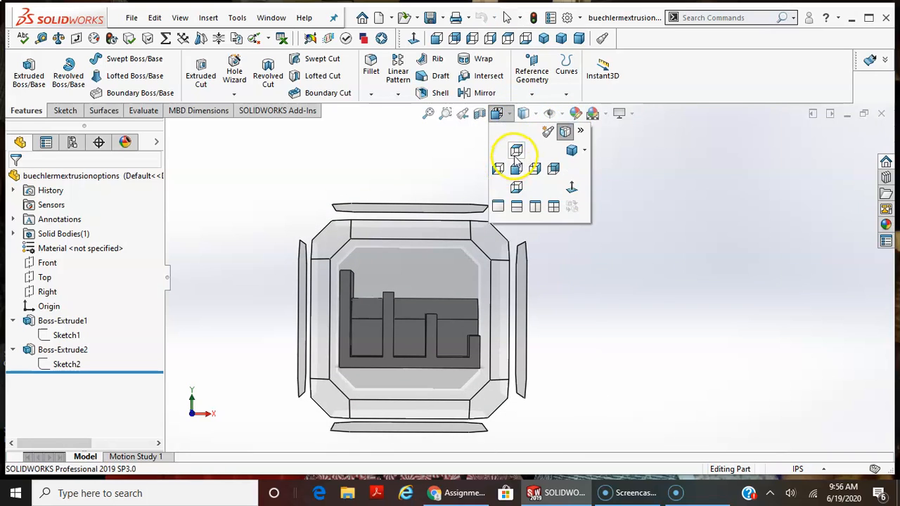
click(520, 168)
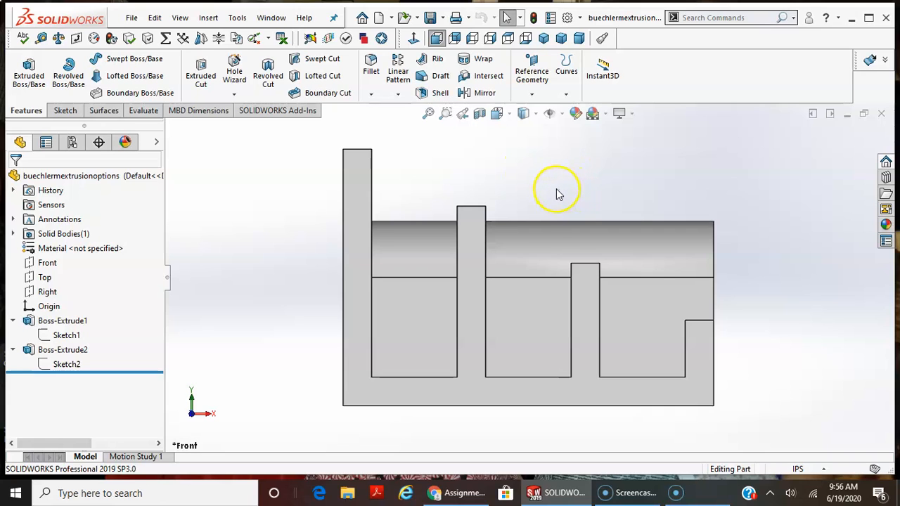
mouse_move(306, 133)
mouse_down()
mouse_move(476, 283)
mouse_move(661, 412)
mouse_move(744, 435)
mouse_up()
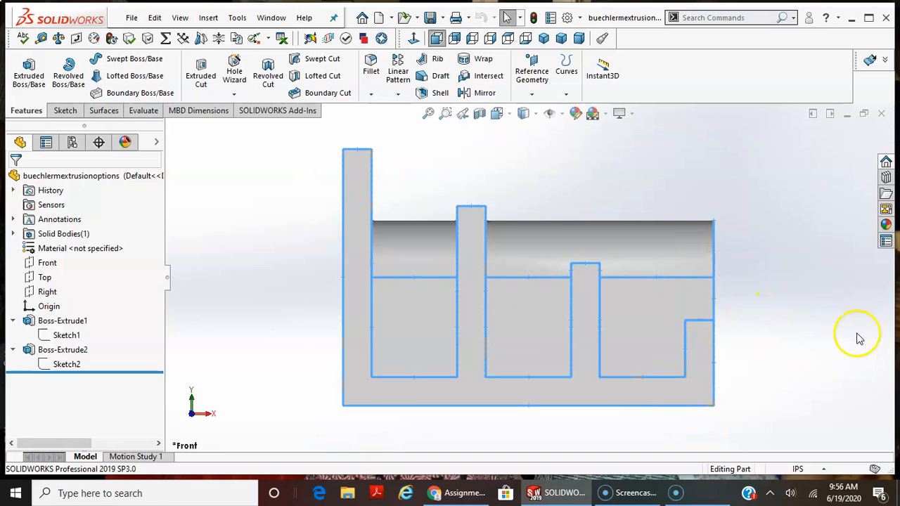
click(796, 427)
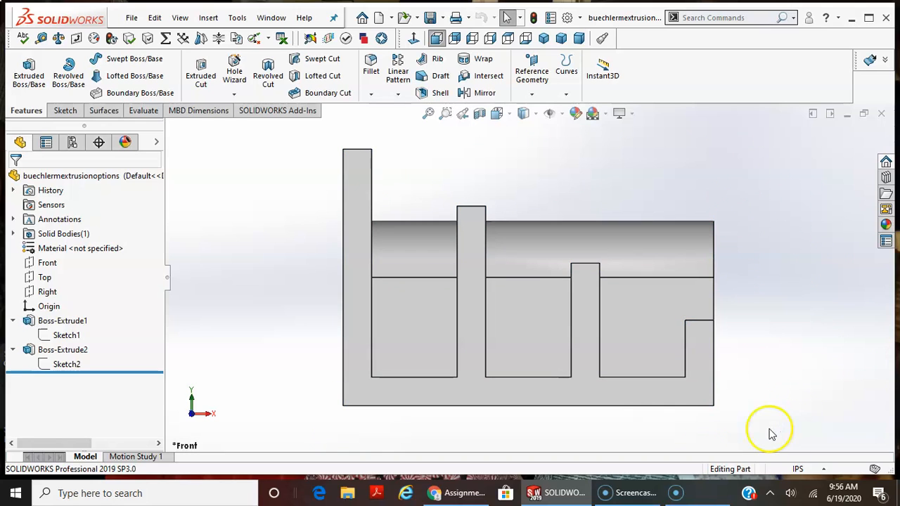
- Crossing-select the part's edges below the top of the tallest wall, inspect the picked edges in 3D, and clear the selection
mouse_move(769, 427)
mouse_down()
mouse_move(438, 275)
mouse_move(310, 177)
mouse_up()
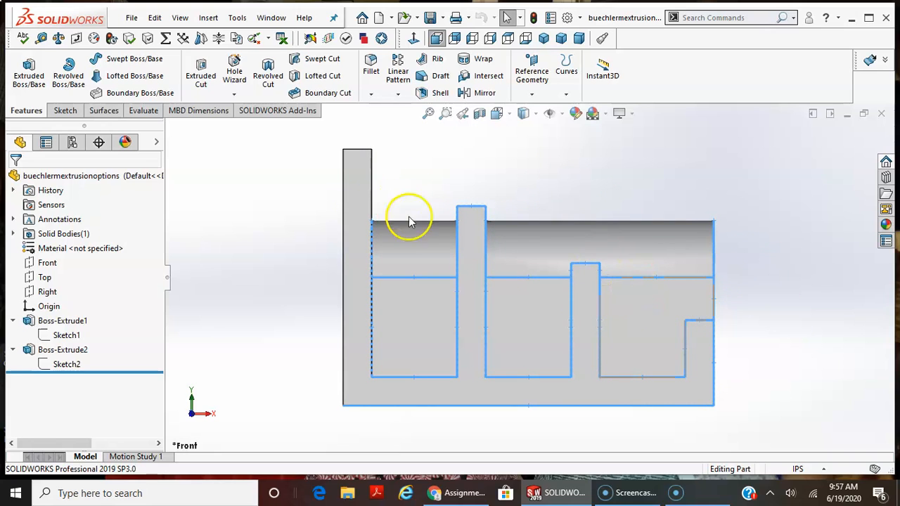
key(f)
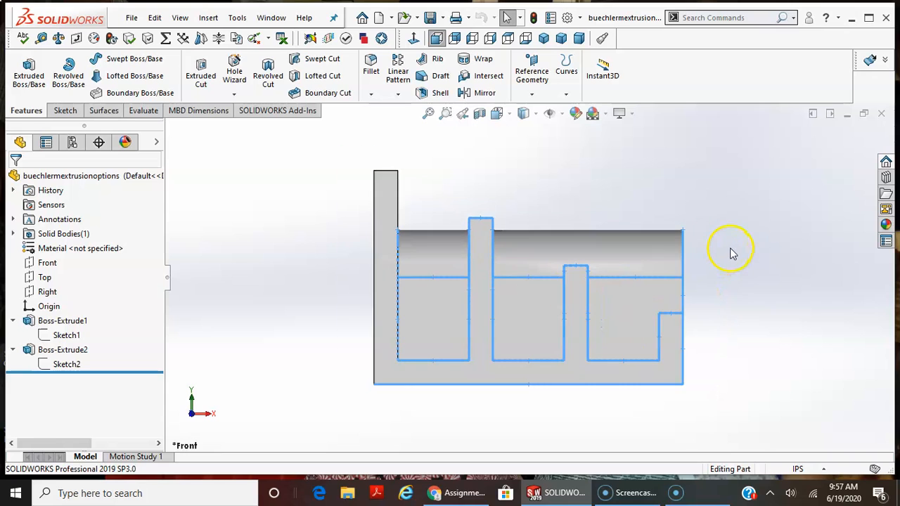
key(z)
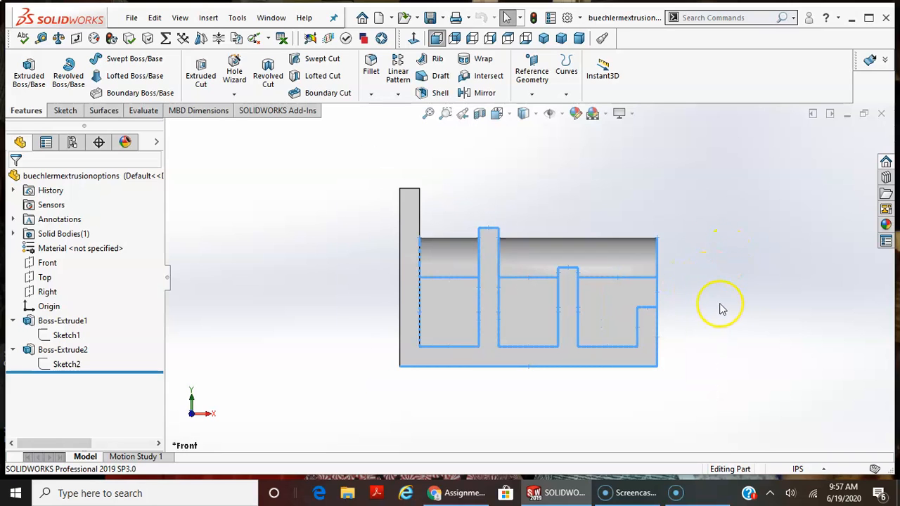
middle_drag(715, 286, 683, 318)
middle_drag(668, 217, 647, 249)
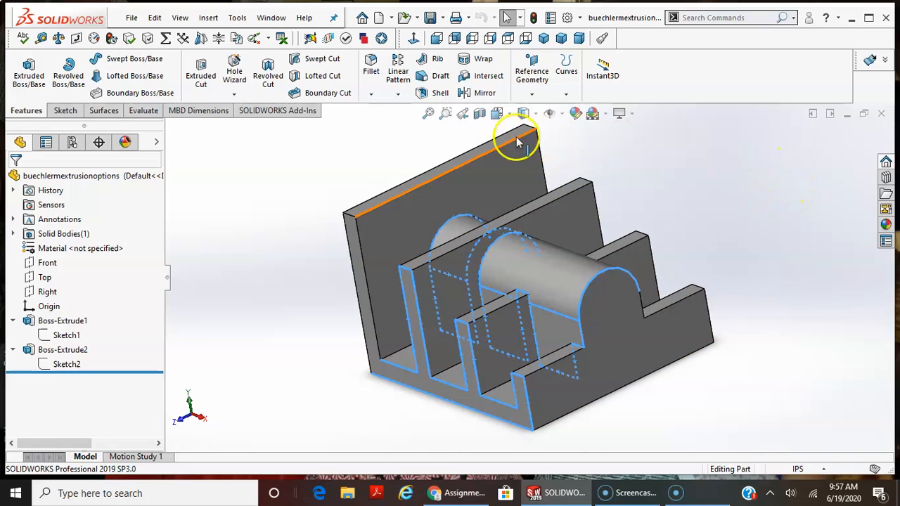
click(681, 225)
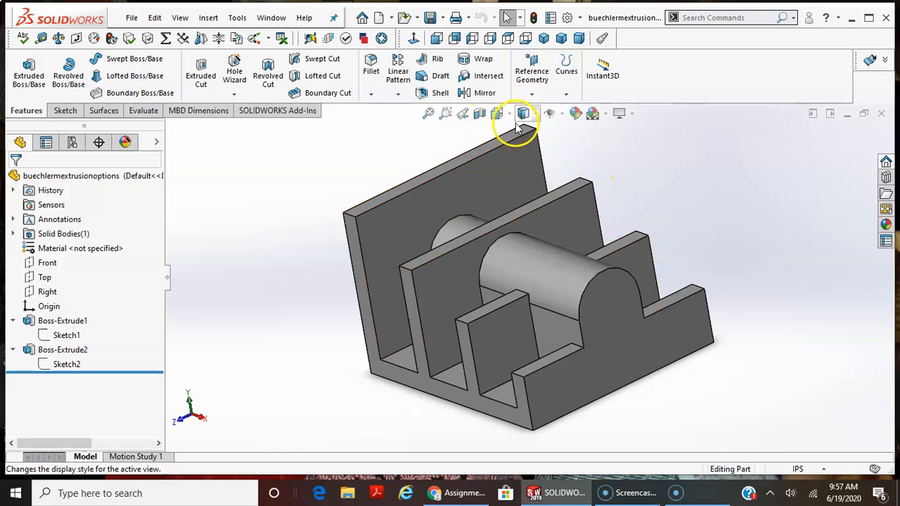
- Start a fillet with a 0.10 in radius in the Front view and window-select all of the part's edges
key(space)
click(519, 169)
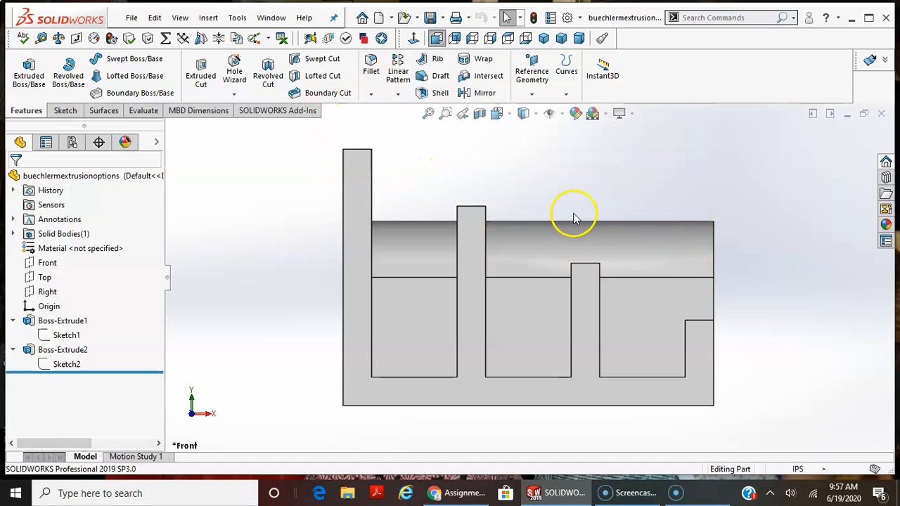
click(371, 95)
click(388, 110)
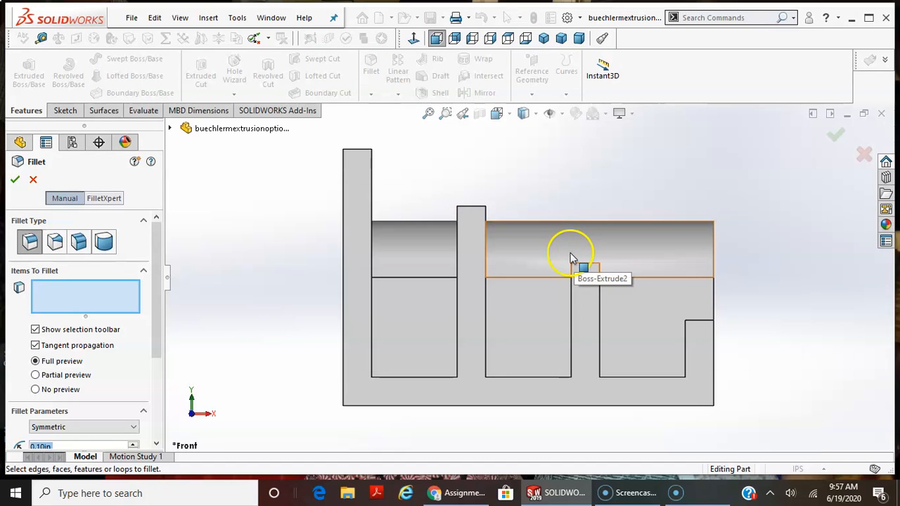
drag(157, 261, 155, 301)
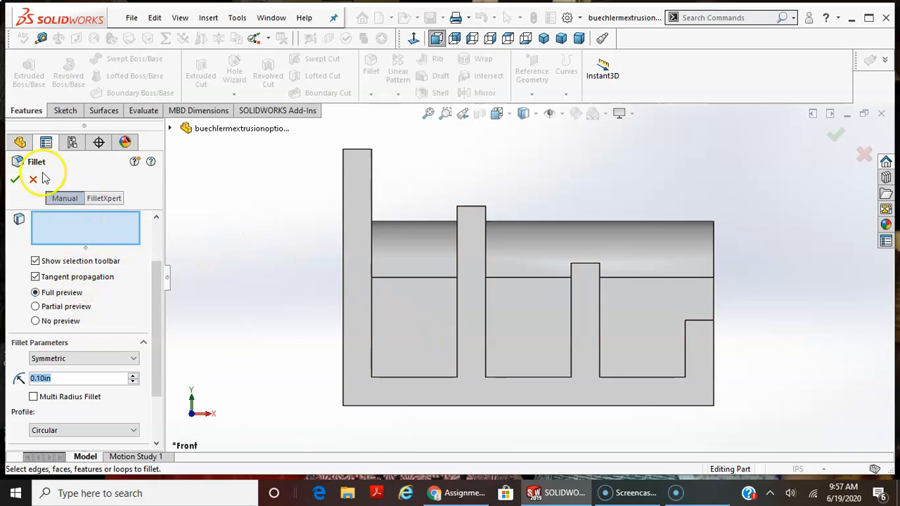
scroll(493, 434, up, 2)
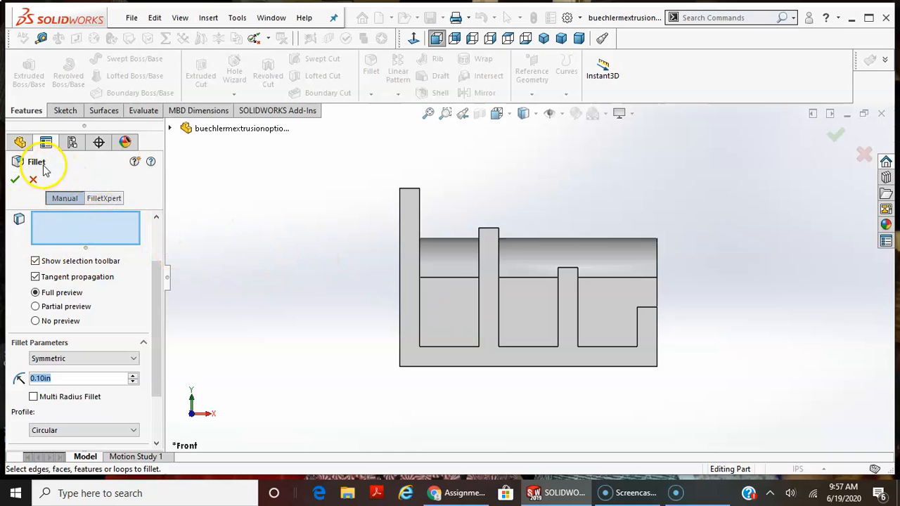
drag(348, 161, 699, 407)
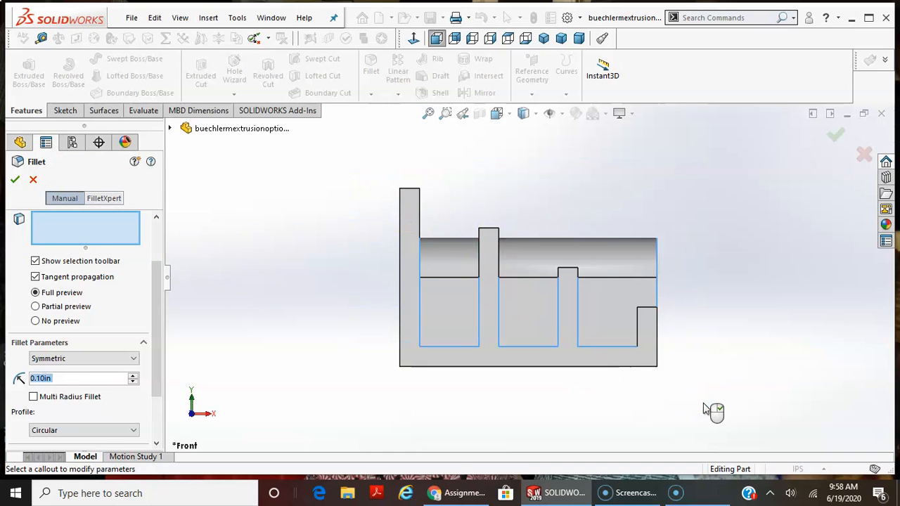
click(693, 385)
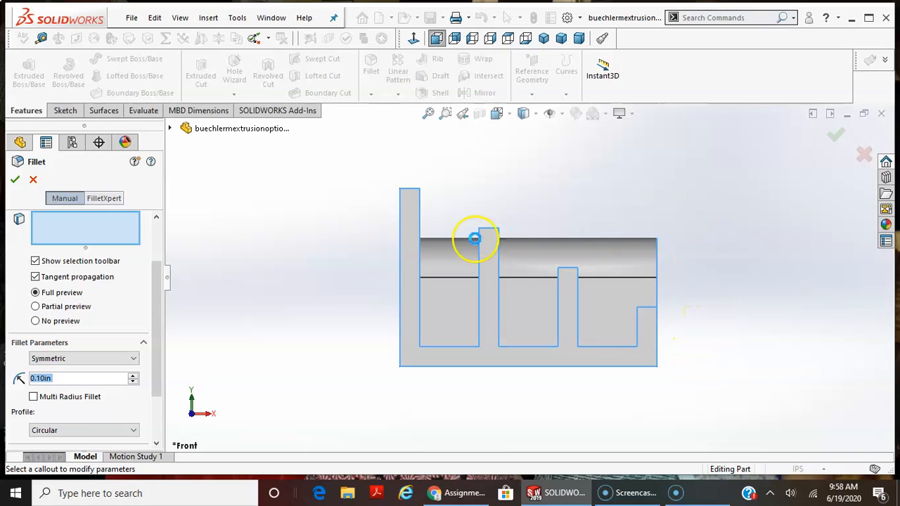
click(528, 251)
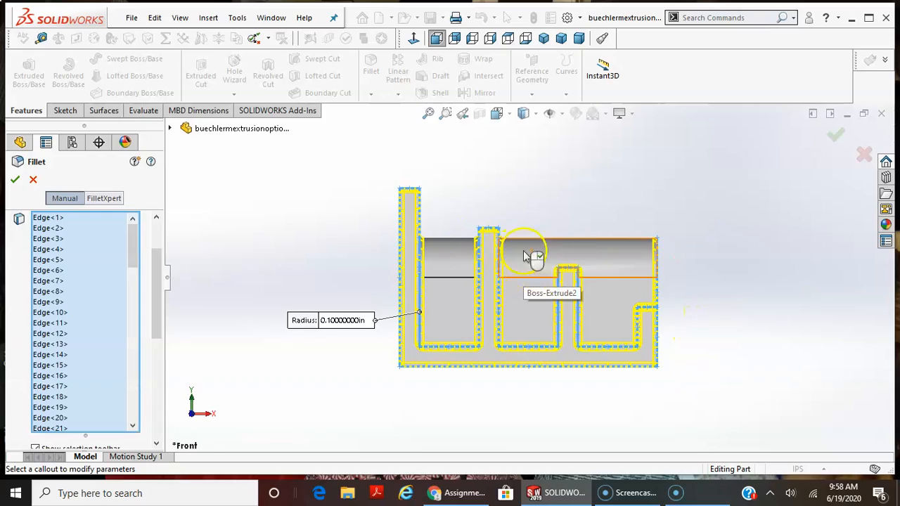
- Review the fillet preview around the part and the list of selected edges, and cancel the fillet
middle_drag(743, 279, 665, 334)
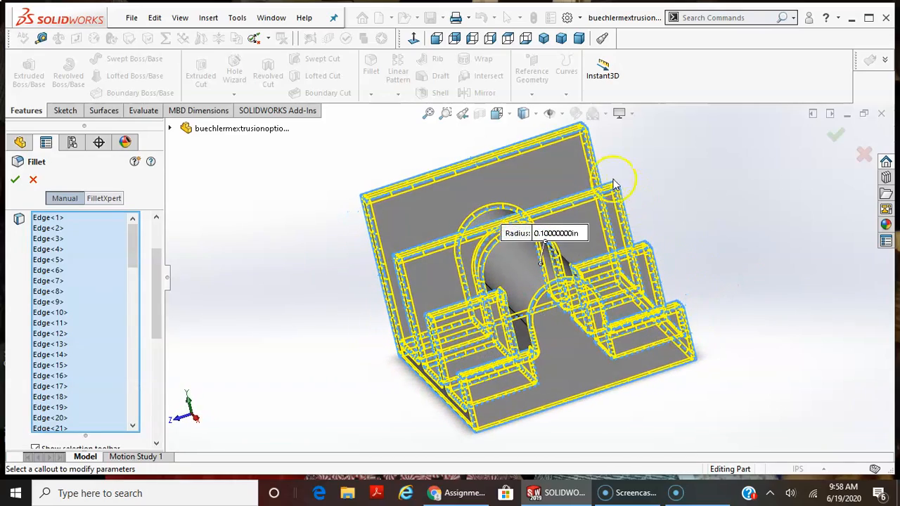
middle_drag(718, 348, 662, 288)
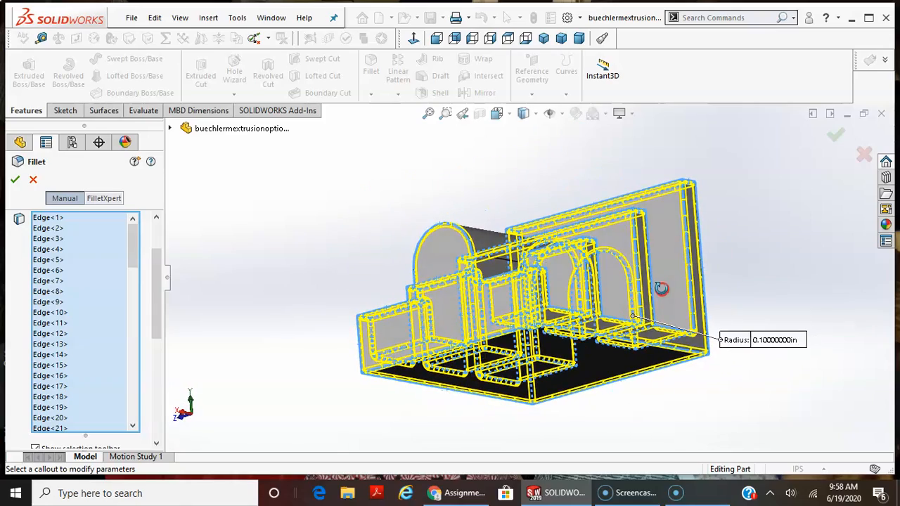
mouse_move(754, 280)
middle_down()
mouse_move(766, 263)
mouse_move(771, 283)
middle_up()
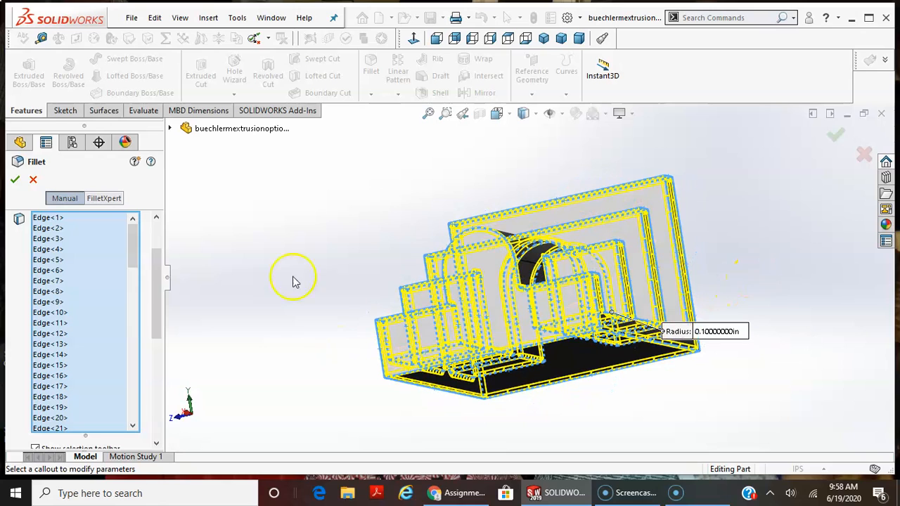
drag(135, 249, 128, 405)
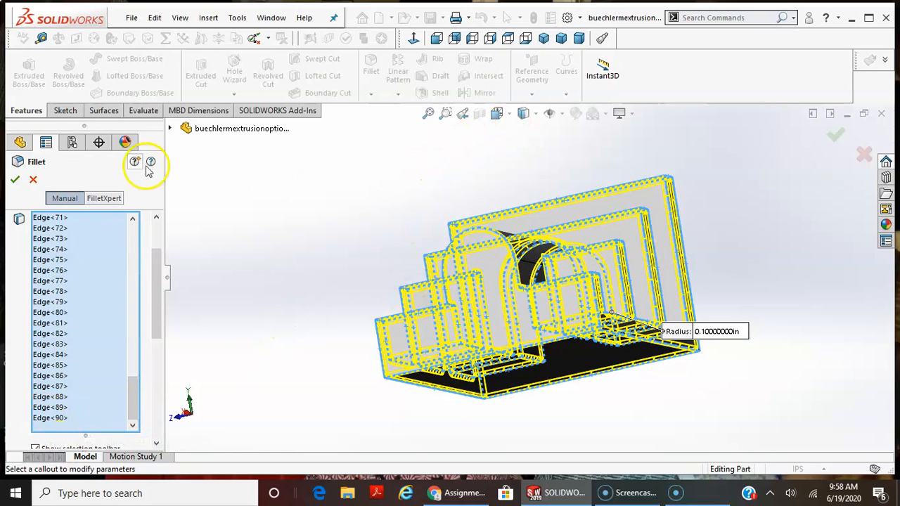
click(32, 181)
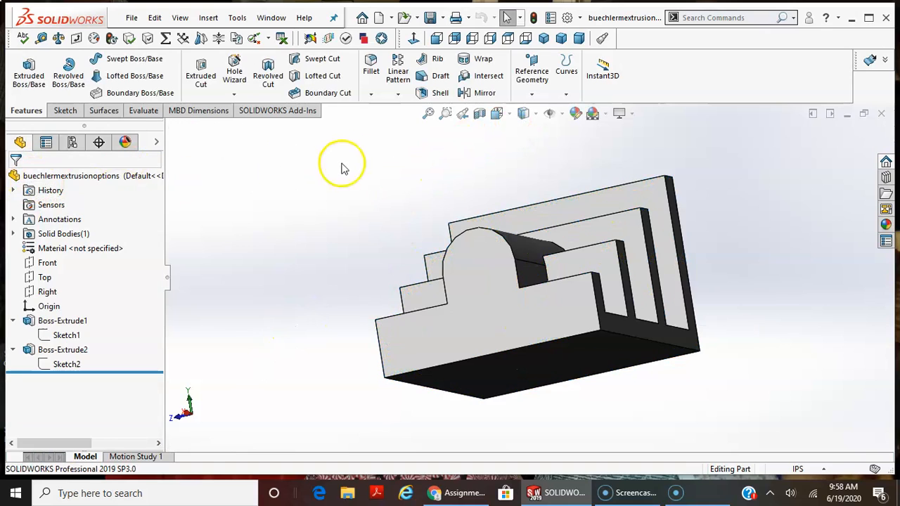
- Try a fillet using a crossing selection of the edges in the Front view, leaving out the tallest wall's top, and cancel it
click(513, 115)
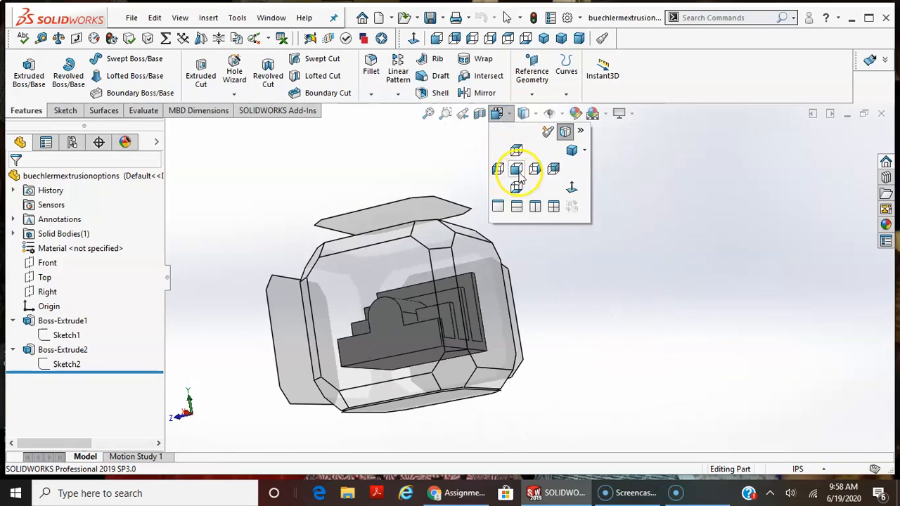
click(519, 174)
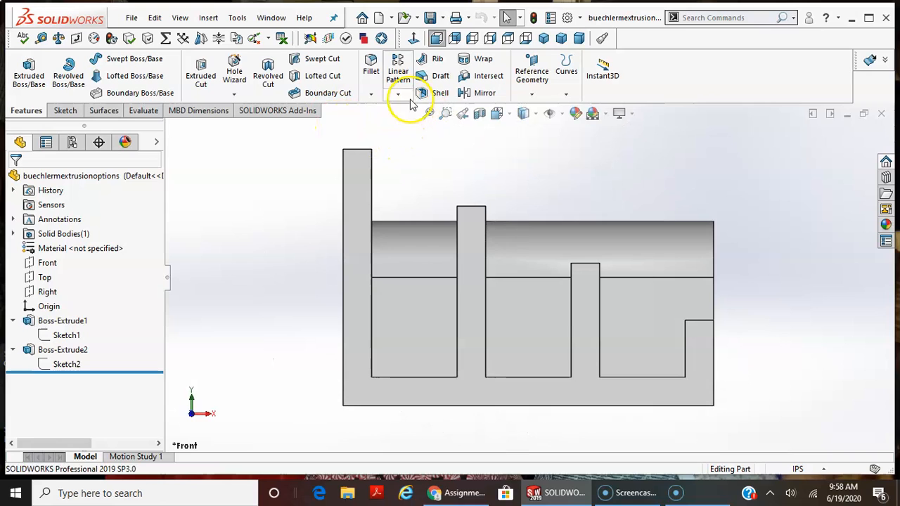
click(372, 70)
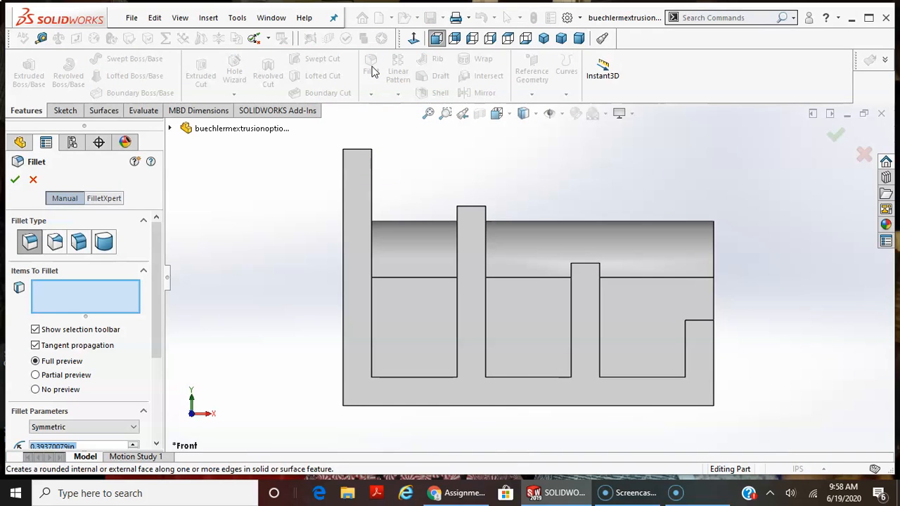
drag(764, 413, 315, 193)
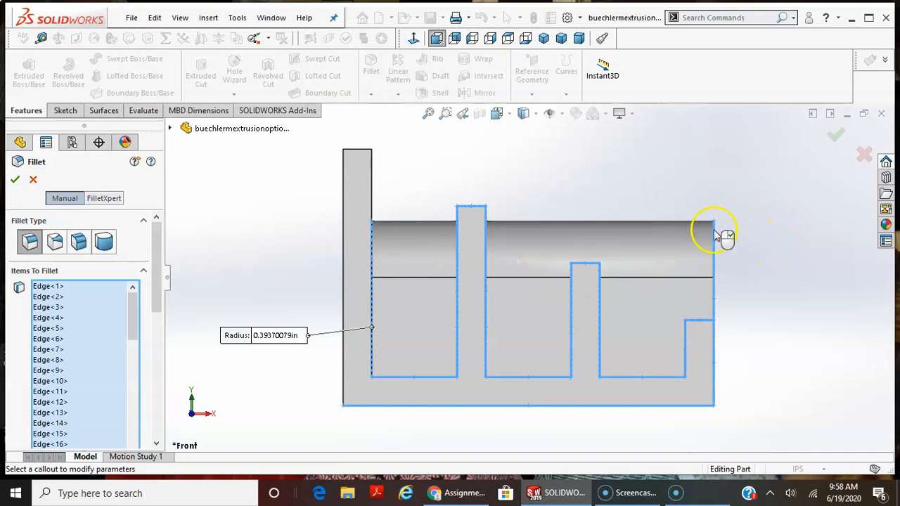
key(ctrl+7)
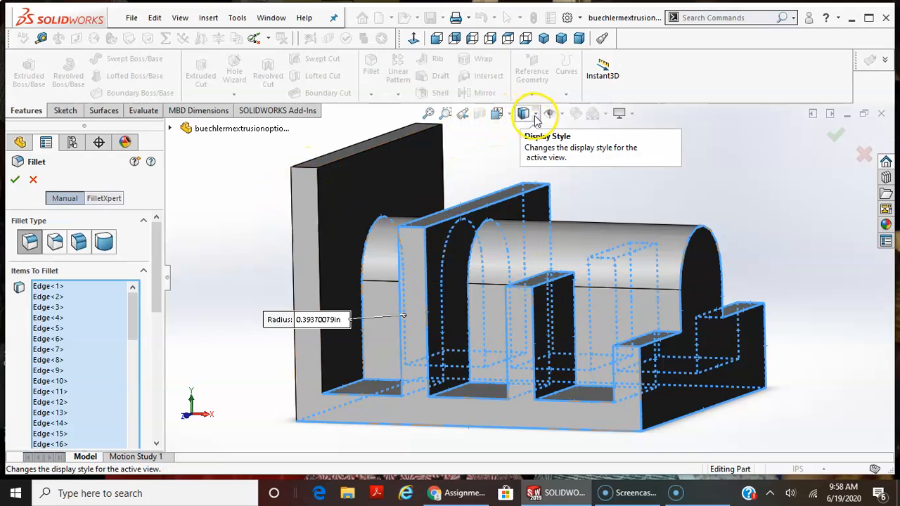
click(512, 118)
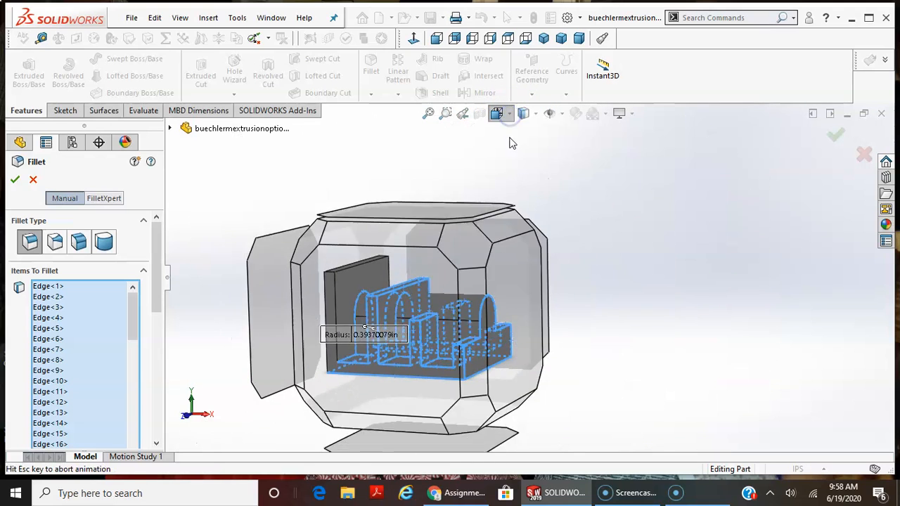
key(Escape)
click(250, 229)
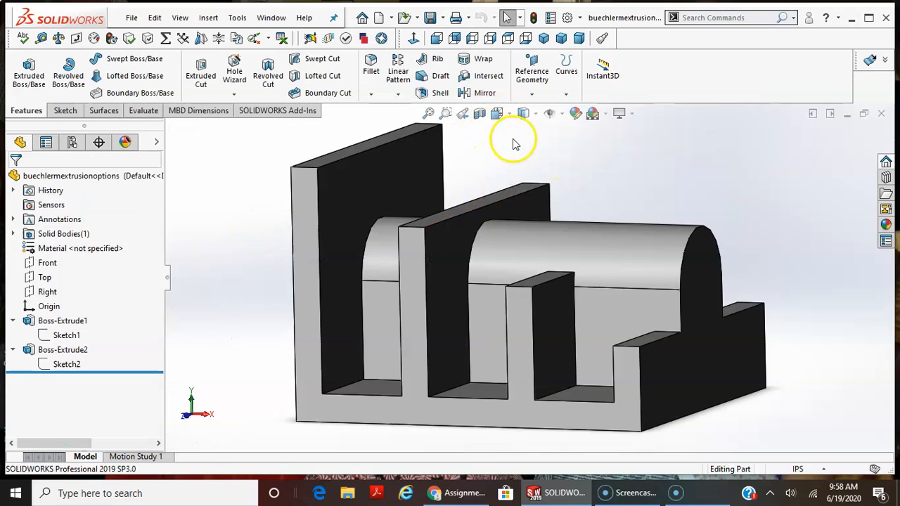
- Window-select the edges in the Front view, leaving out the part's right end, inspect the picked edges in 3D, and clear the selection
click(510, 115)
click(518, 170)
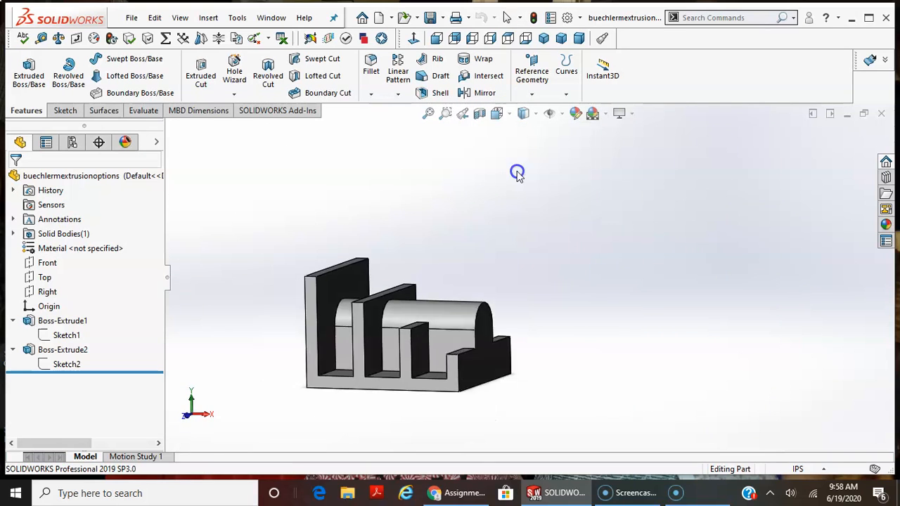
drag(308, 137, 738, 387)
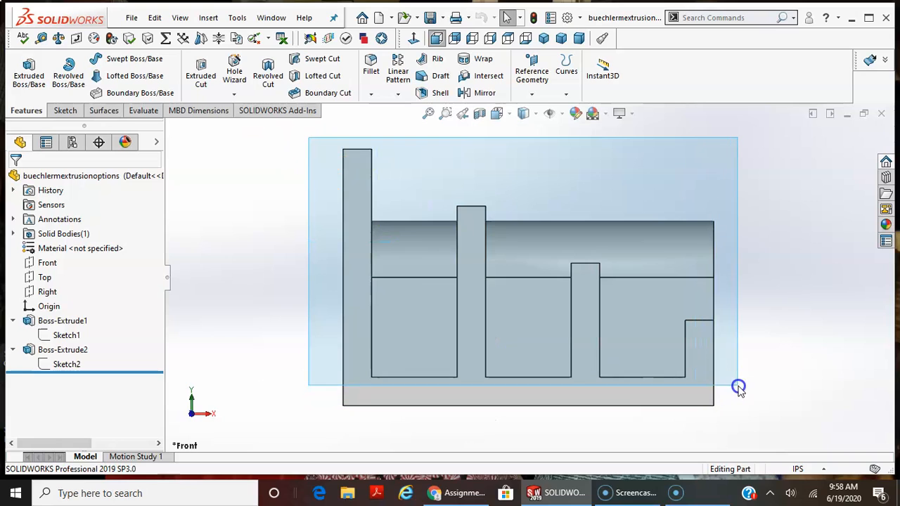
drag(677, 400, 704, 436)
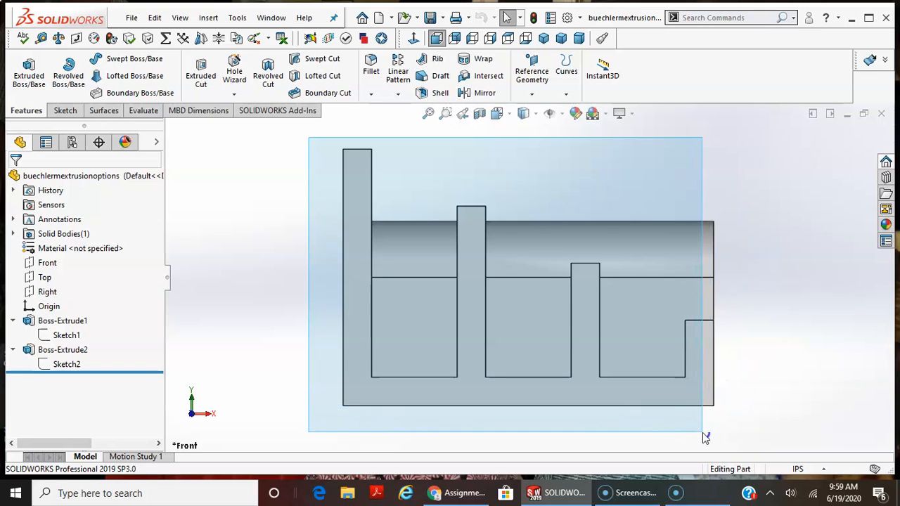
drag(704, 436, 701, 432)
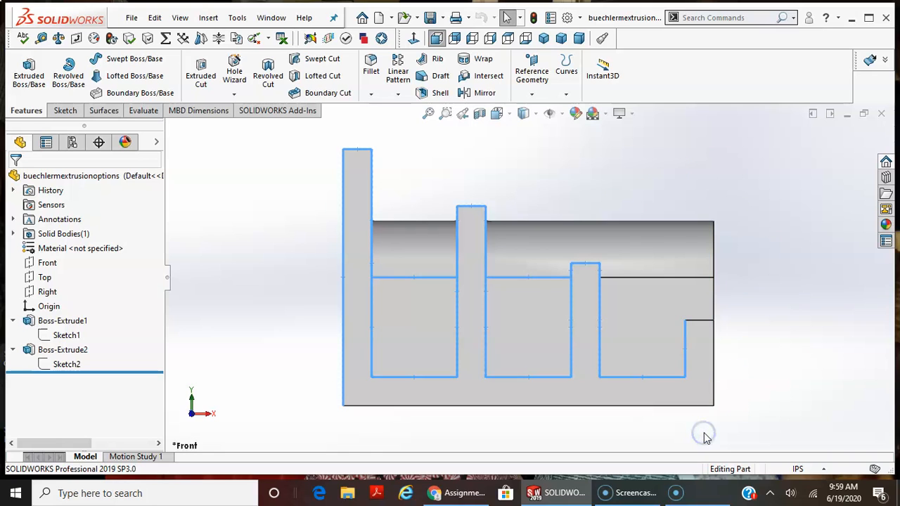
key(ctrl+7)
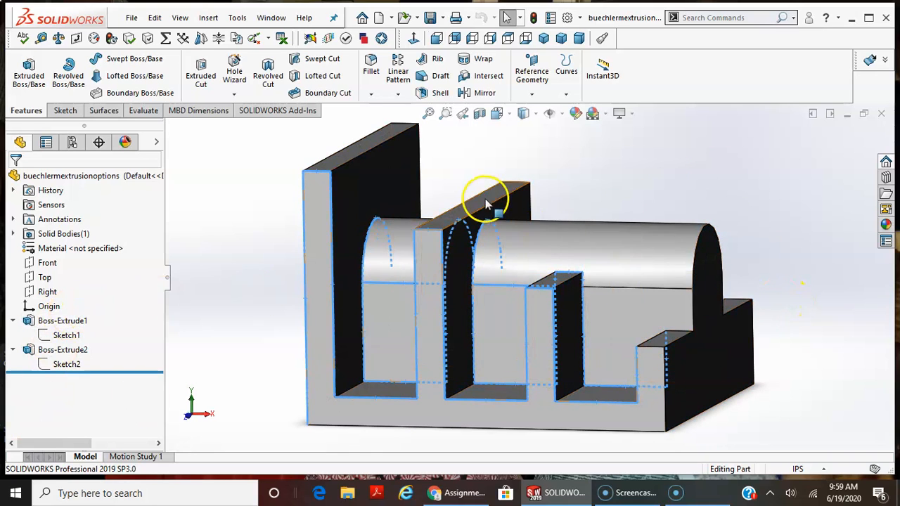
click(522, 157)
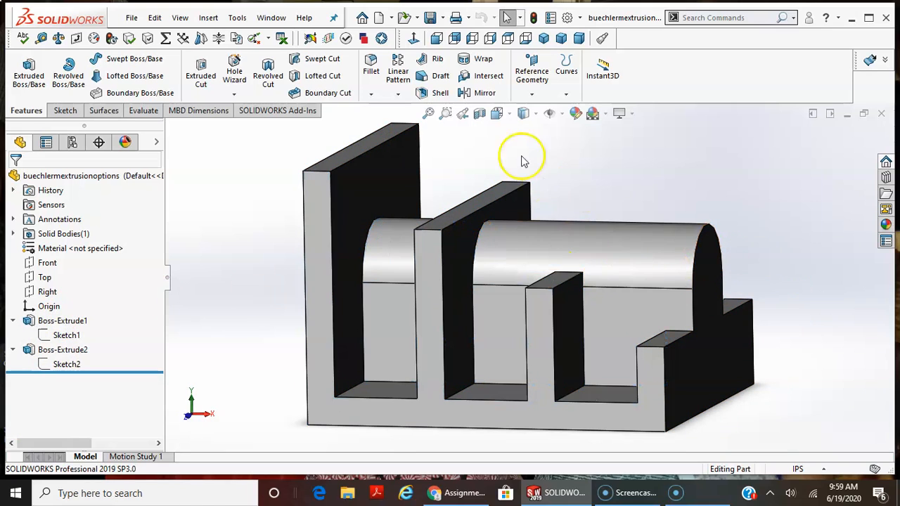
- Try a fillet with a 0.10 in radius in the Front view, window-selecting the edges but leaving out the part's right end
click(512, 115)
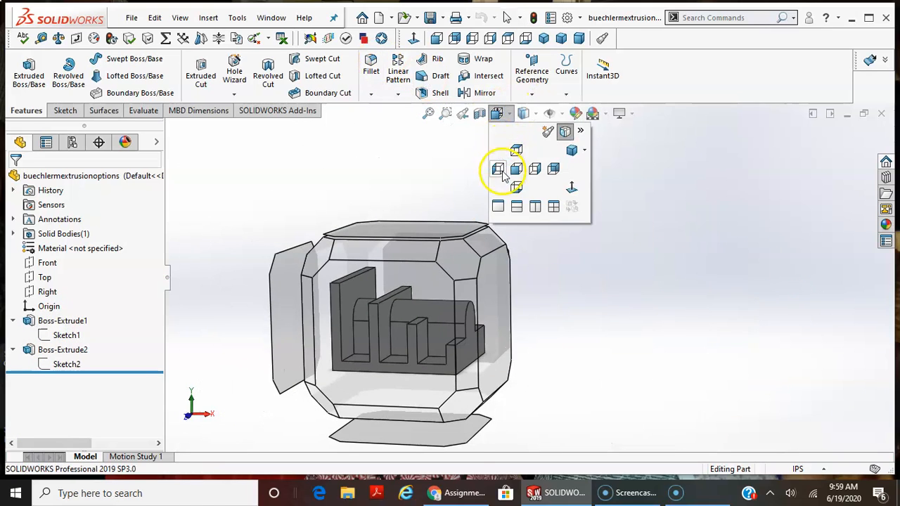
click(520, 168)
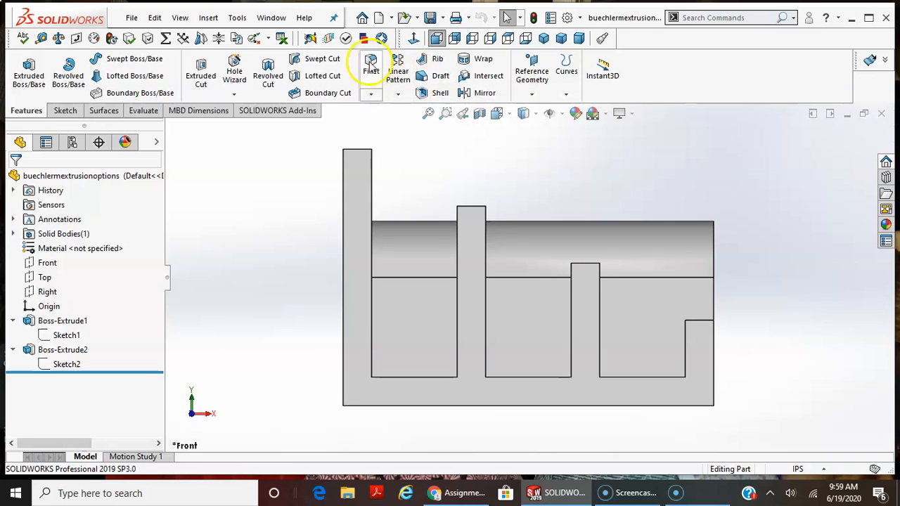
click(367, 65)
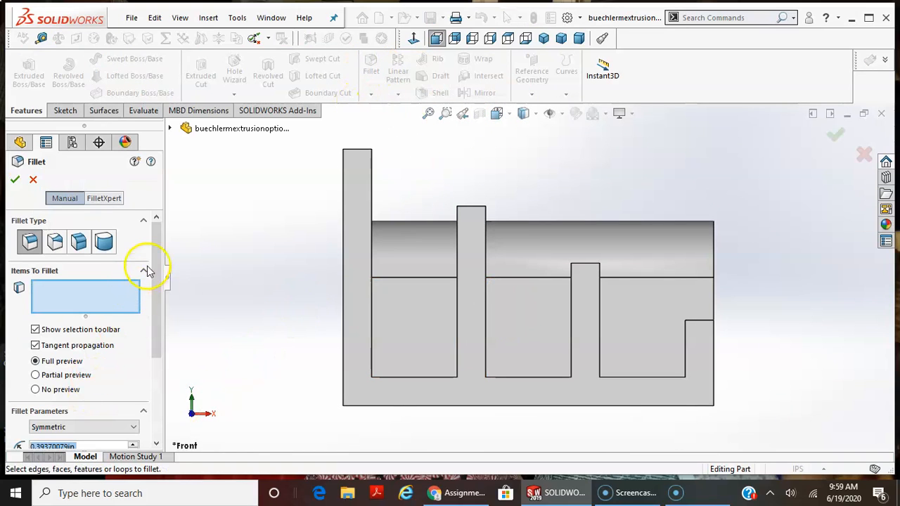
scroll(148, 271, down, 3)
click(104, 377)
text(.10in)
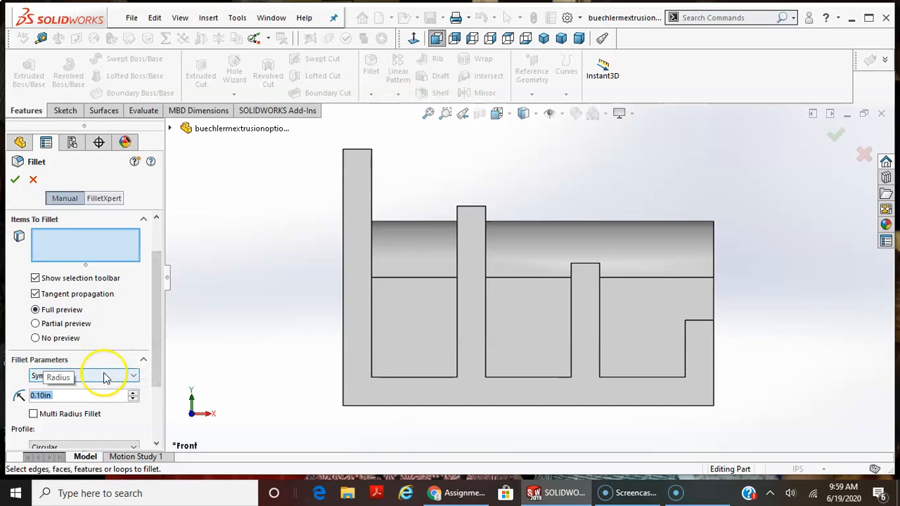
drag(313, 134, 702, 453)
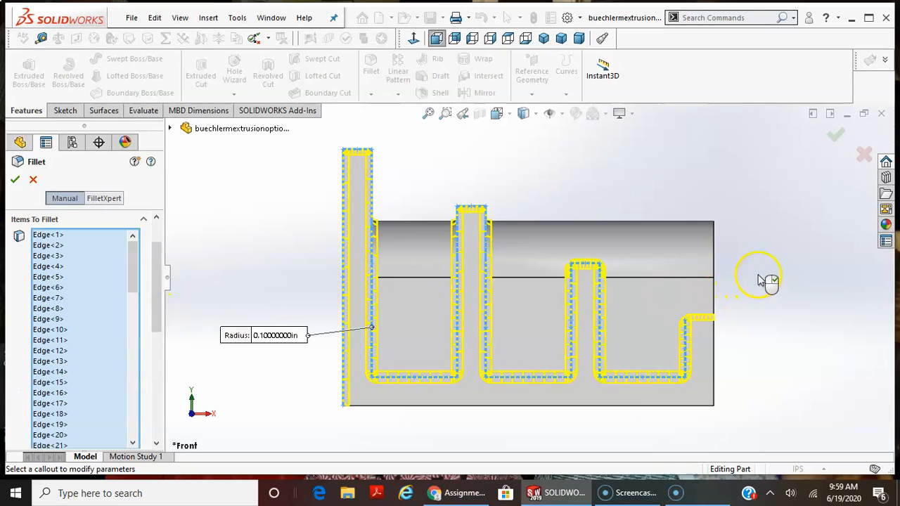
- Examine the fillet preview in 3D, especially around the shortest wall and the arch's end, and cancel the fillet
mouse_move(747, 303)
middle_down()
mouse_move(693, 362)
mouse_move(719, 394)
mouse_move(703, 374)
mouse_move(710, 366)
middle_up()
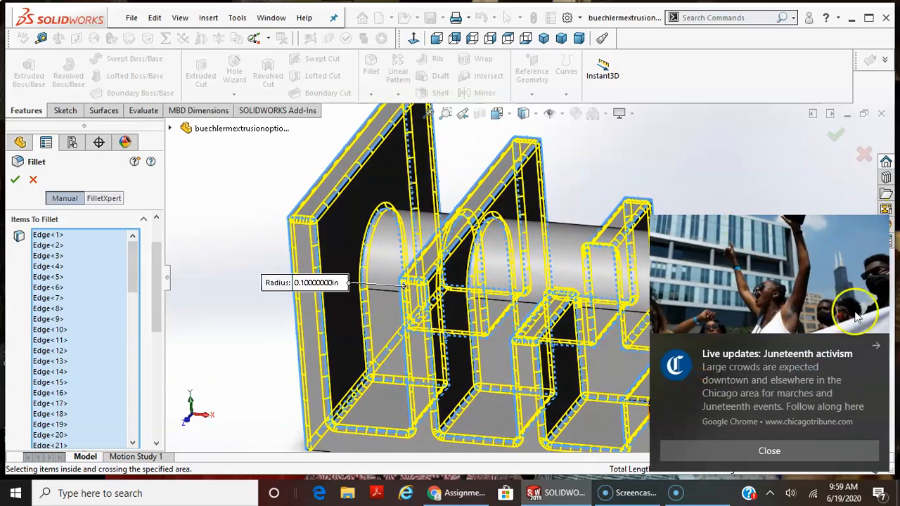
click(876, 345)
middle_drag(771, 307, 663, 323)
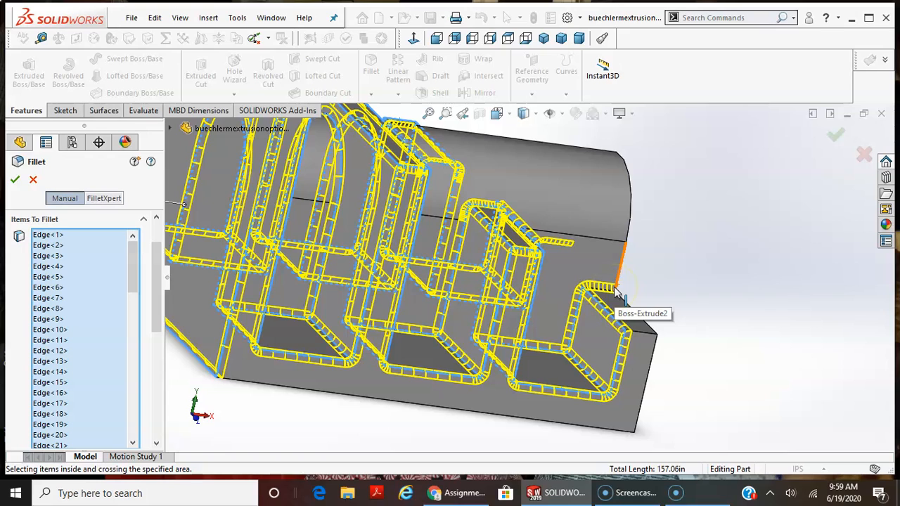
click(593, 291)
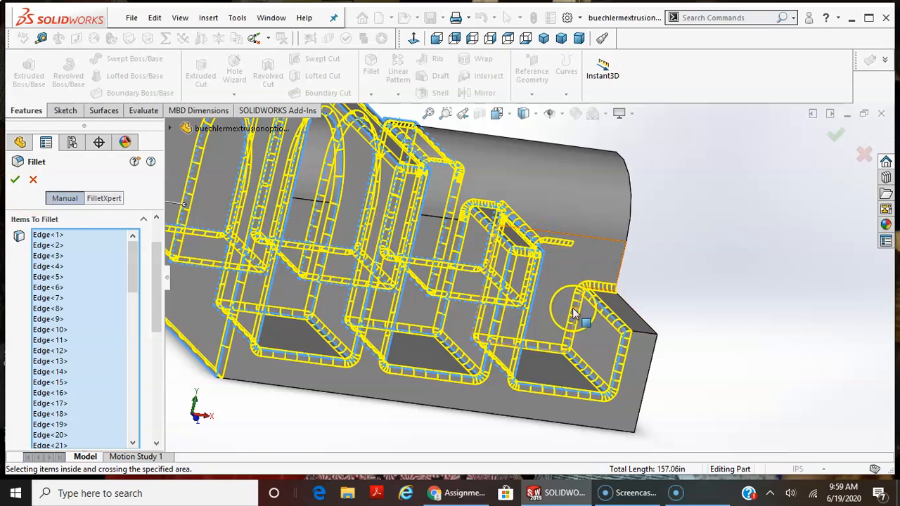
key(Escape)
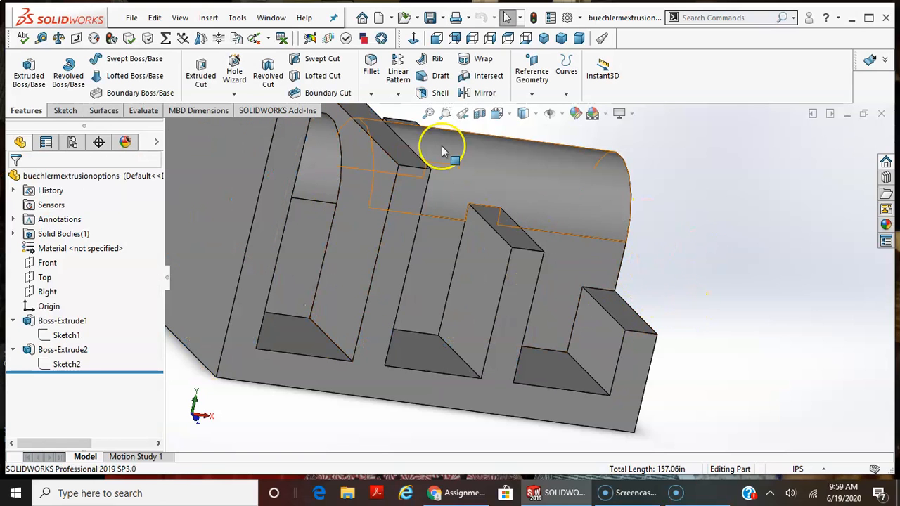
- Start a new fillet in the Front view and window-select all of the part's edges
click(513, 116)
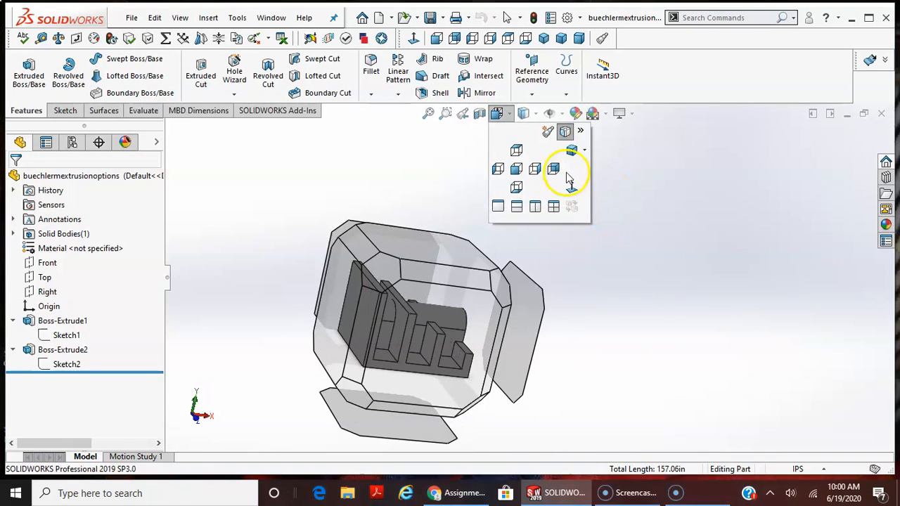
click(517, 174)
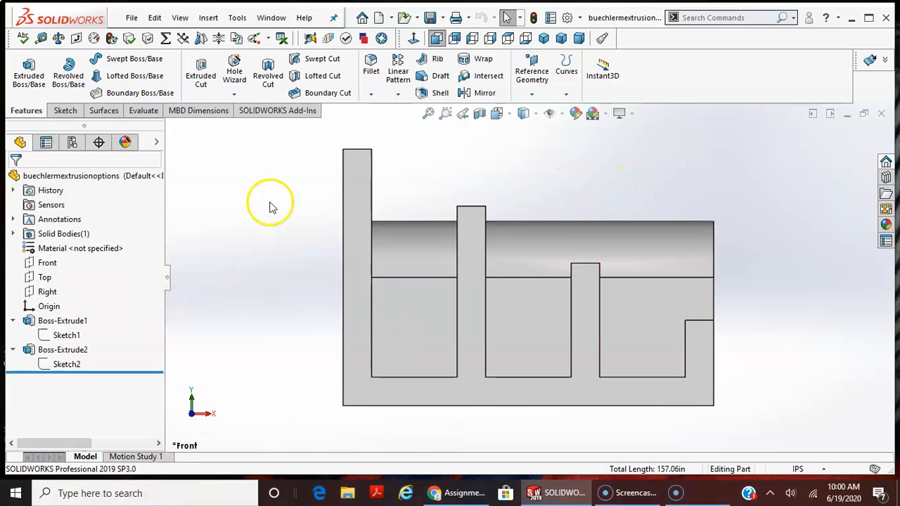
click(372, 70)
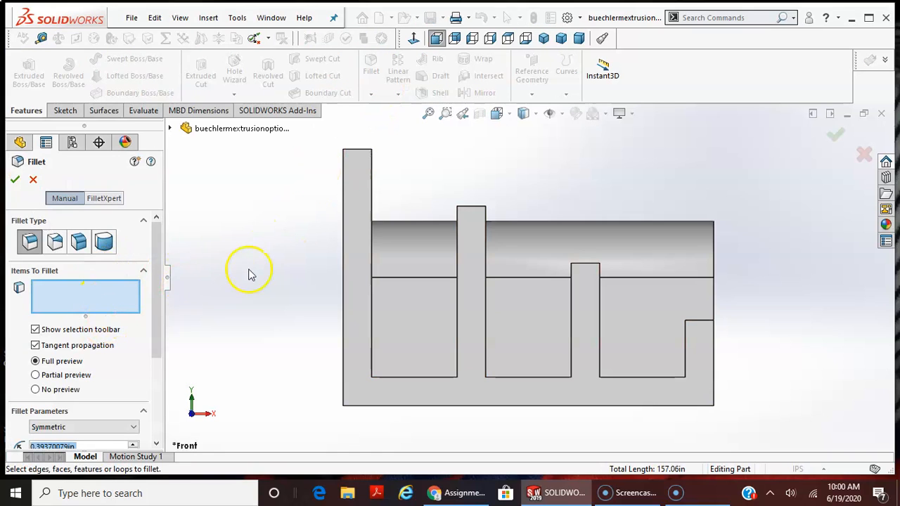
drag(312, 134, 783, 436)
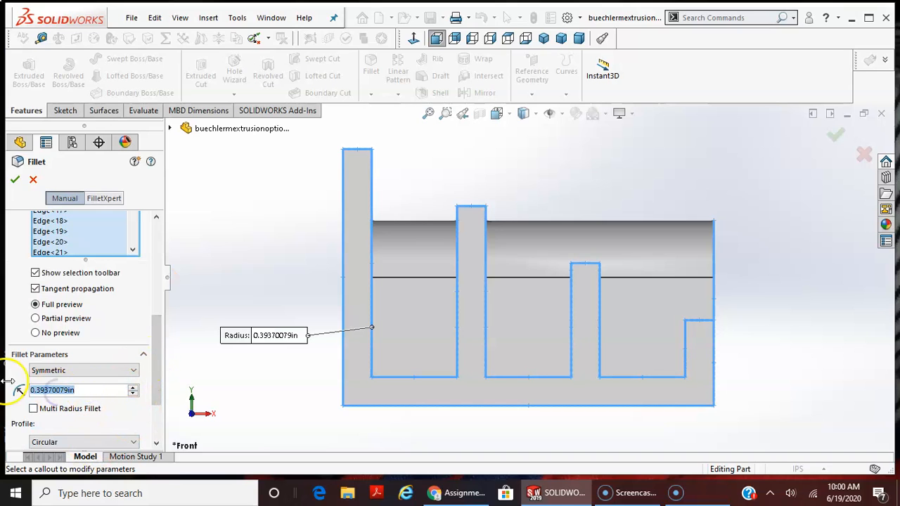
- Preview the fillet with a 0.032 in radius, set the radius to 0.125 in, and accept the fillet
text(.0)
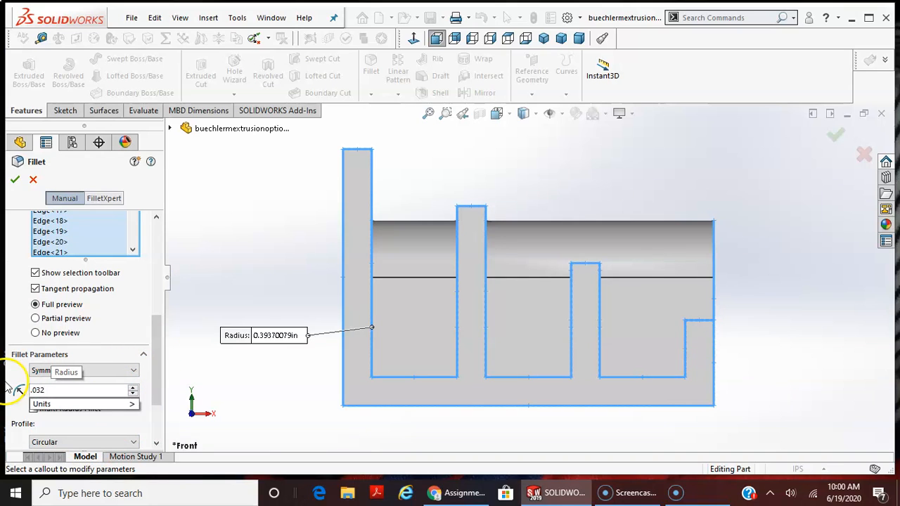
text(32)
key(Return)
middle_drag(247, 412, 645, 263)
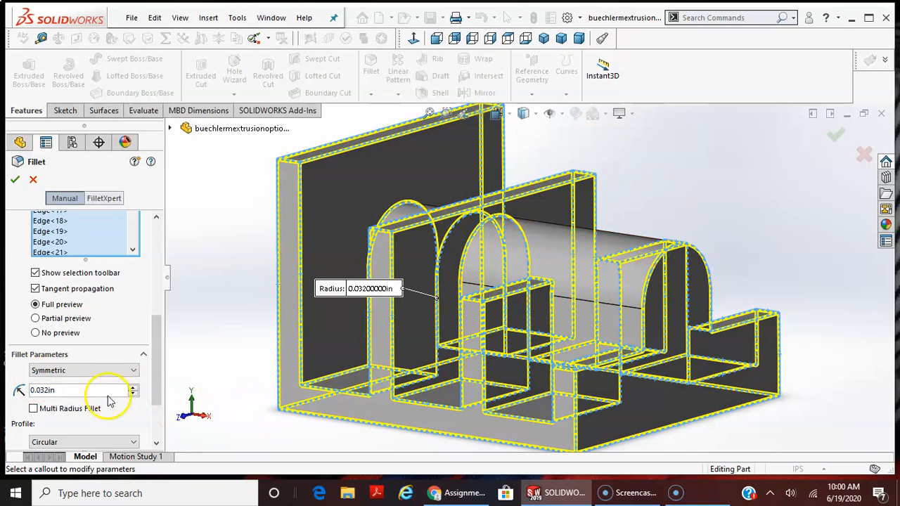
text(.125)
key(Return)
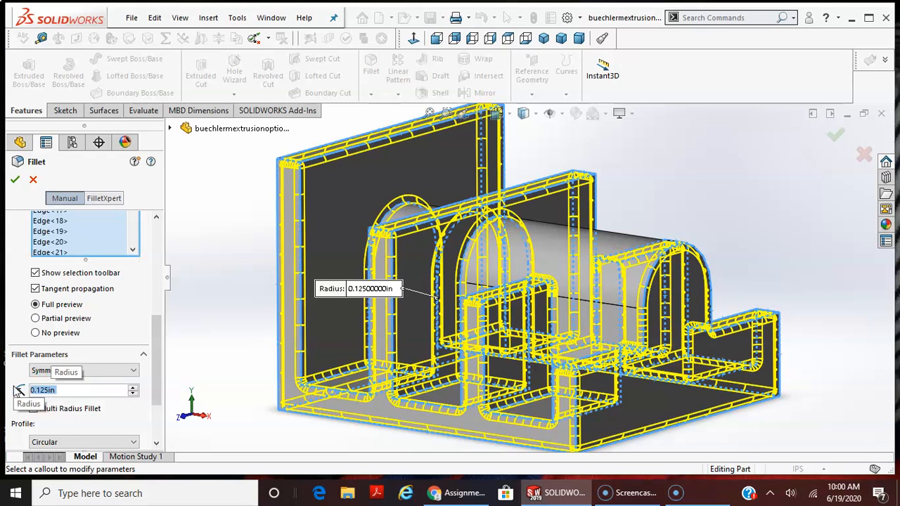
click(14, 181)
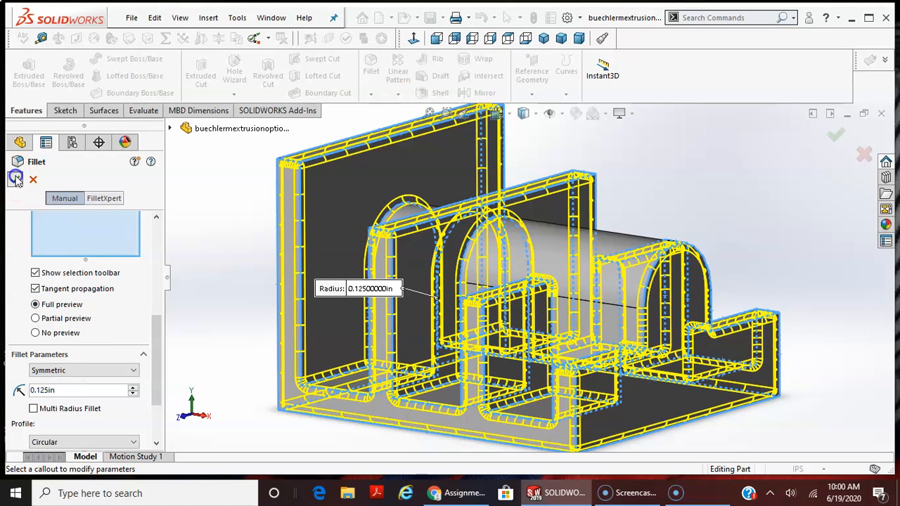
- Examine the rounded edges of the walls and arch, especially where the arch's fillet meets the top of the second wall
middle_drag(665, 213, 652, 236)
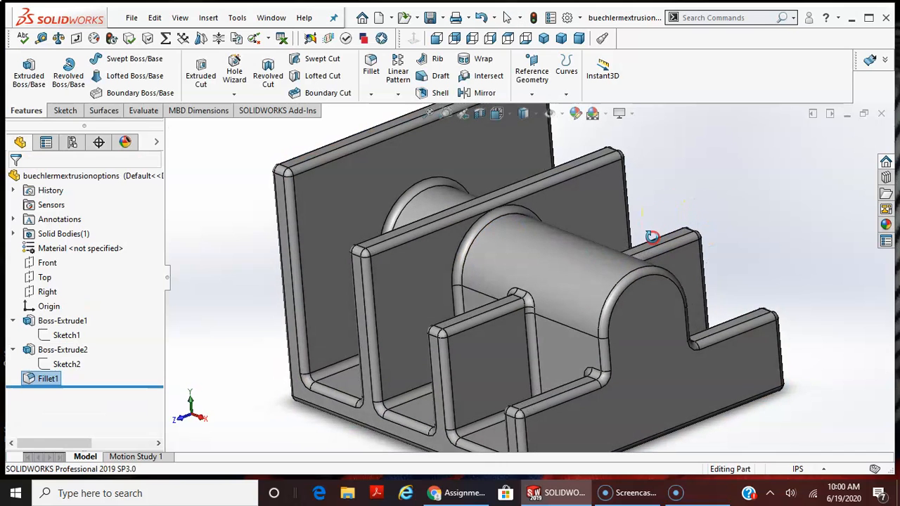
middle_click(704, 297)
middle_drag(783, 224, 795, 209)
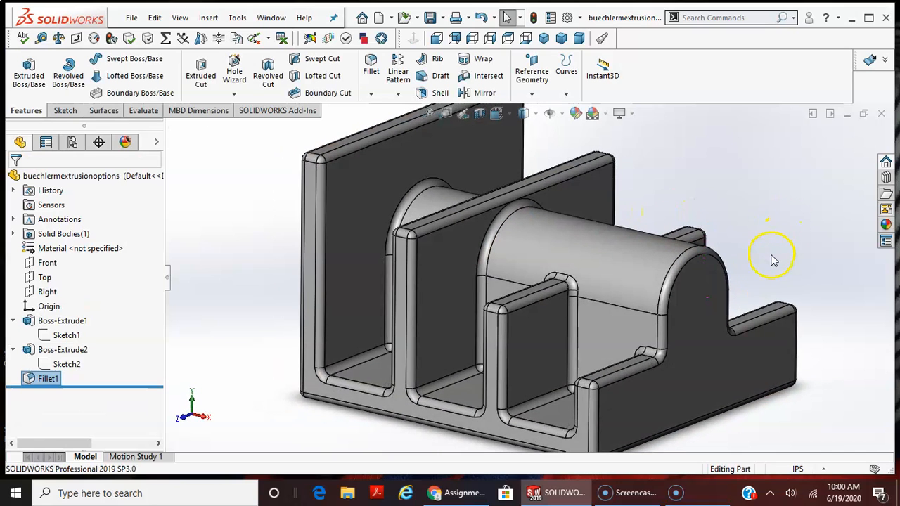
scroll(770, 258, up, 2)
scroll(625, 231, down, 4)
middle_drag(556, 221, 555, 246)
scroll(369, 273, down, 3)
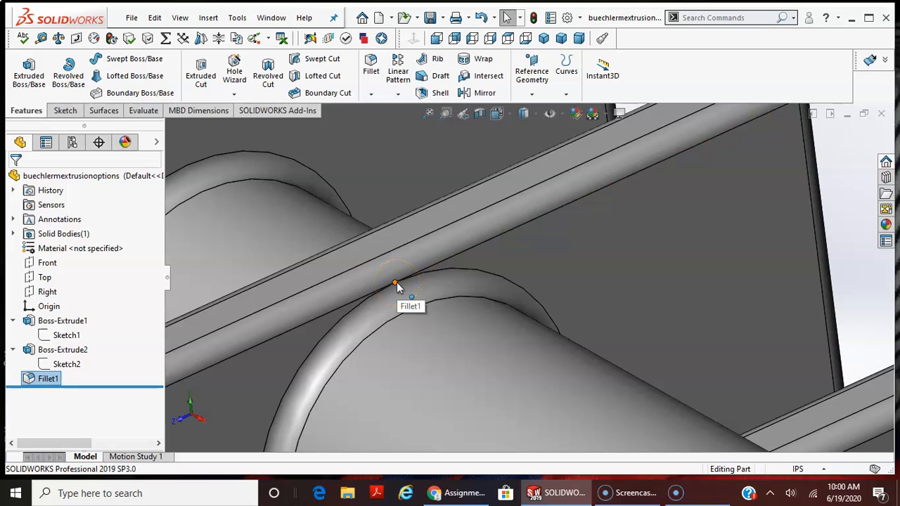
scroll(653, 295, up, 5)
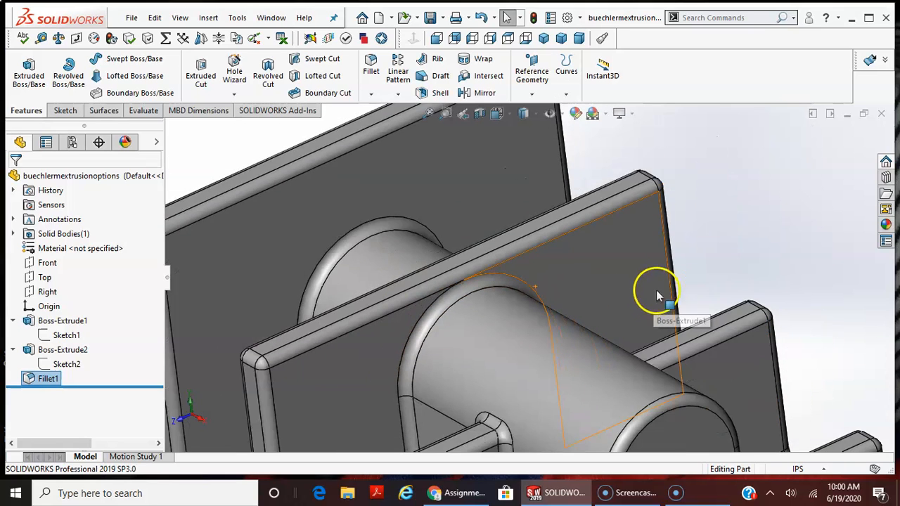
scroll(729, 244, down, 2)
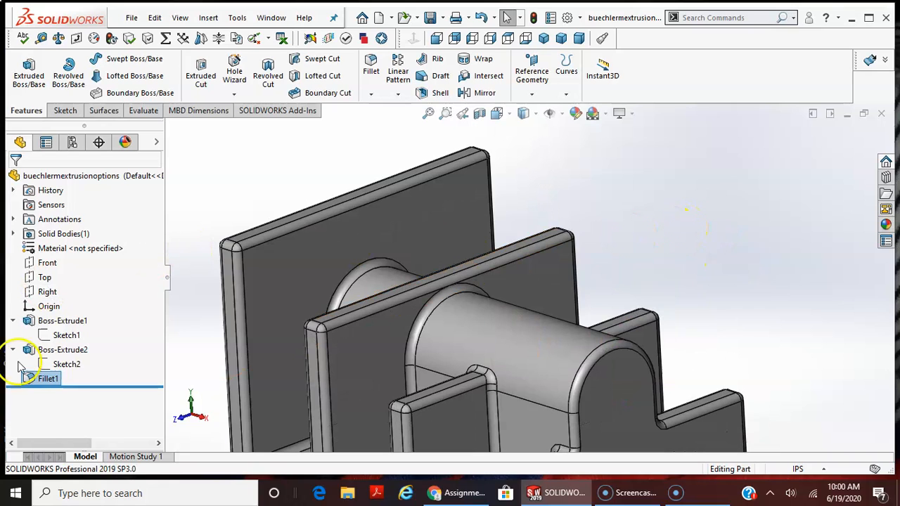
click(42, 385)
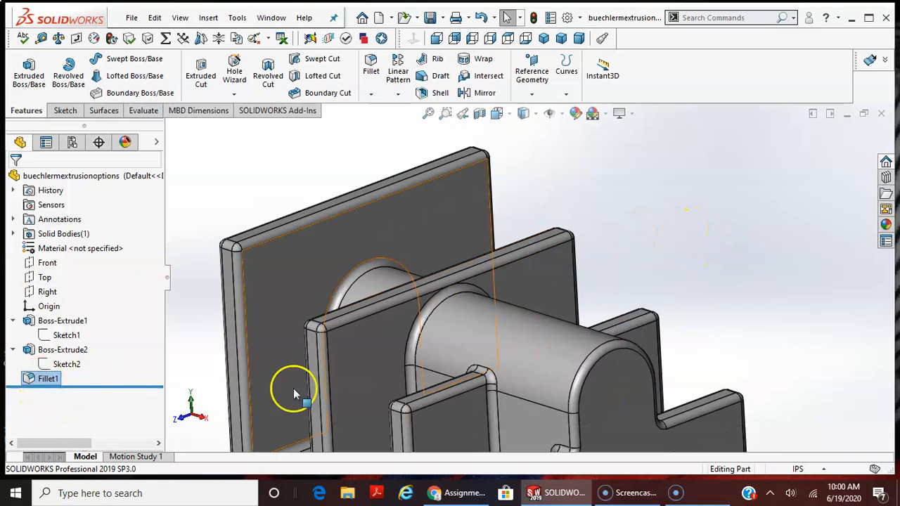
click(453, 287)
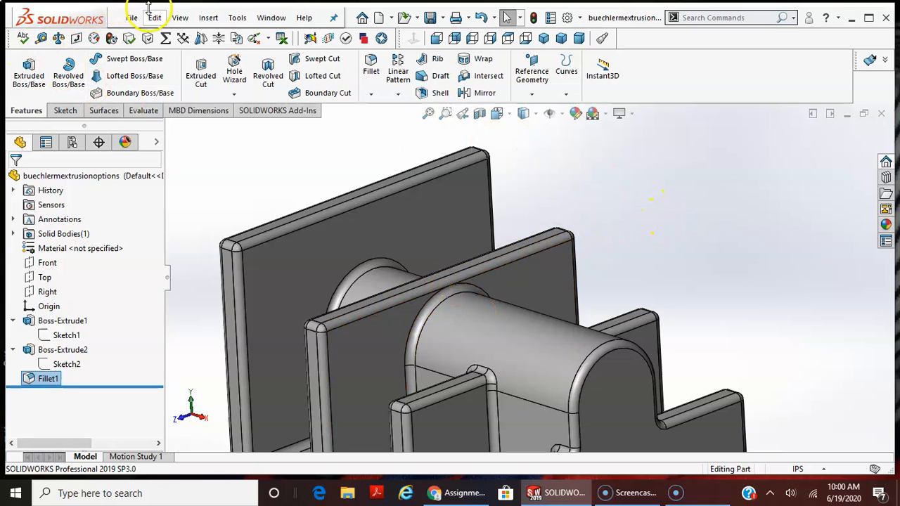
- Save the filleted part and view it as a whole
click(131, 18)
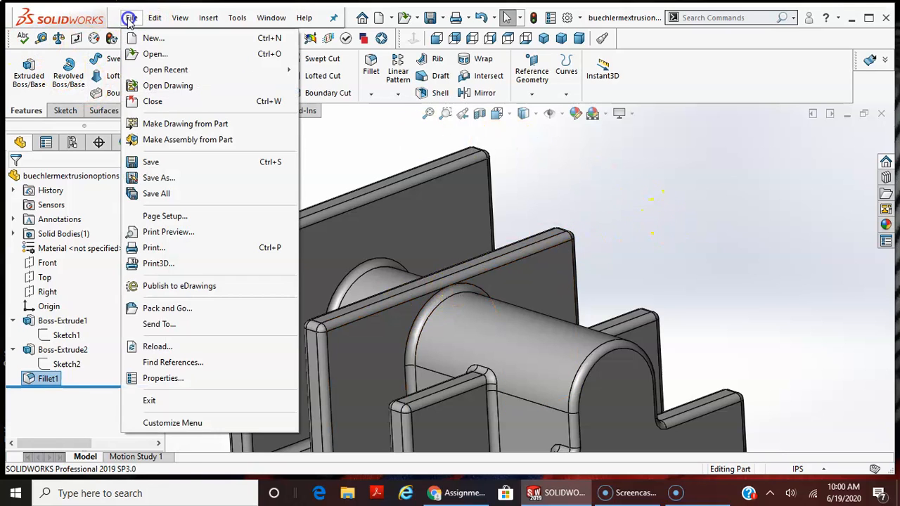
click(157, 163)
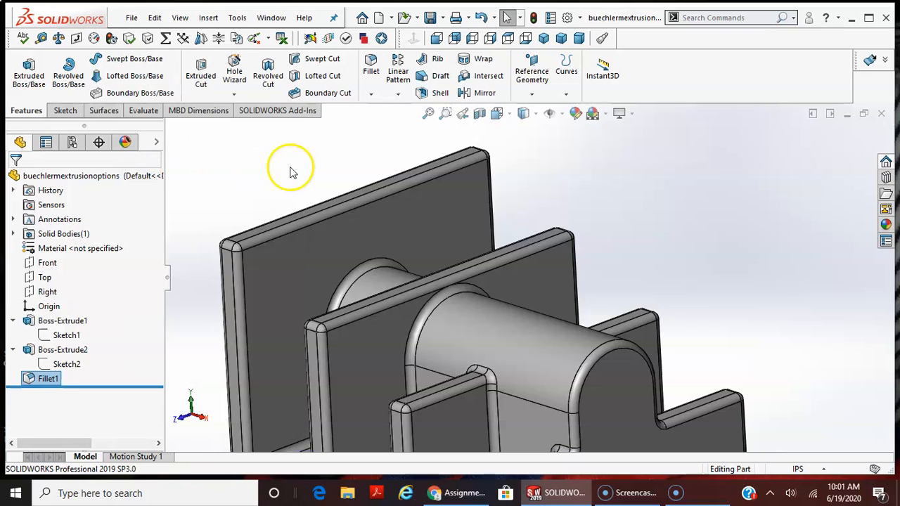
scroll(632, 274, up, 3)
scroll(541, 373, down, 2)
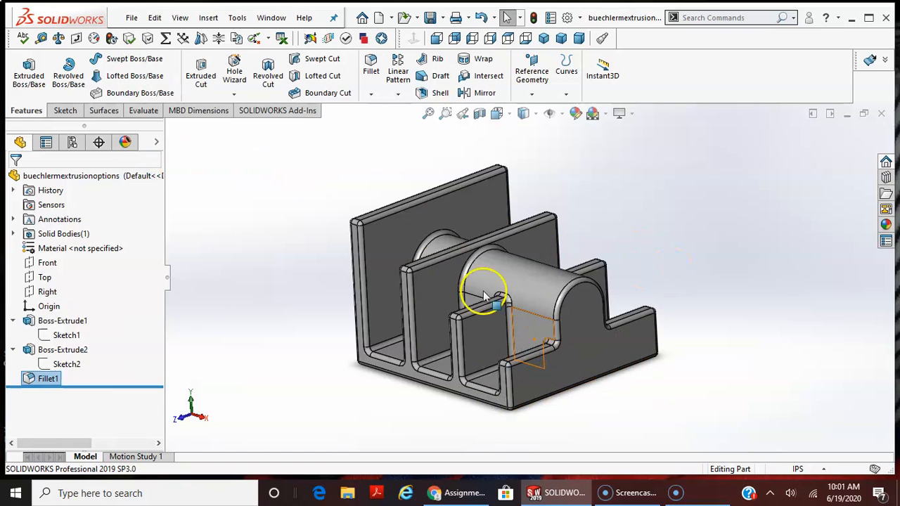